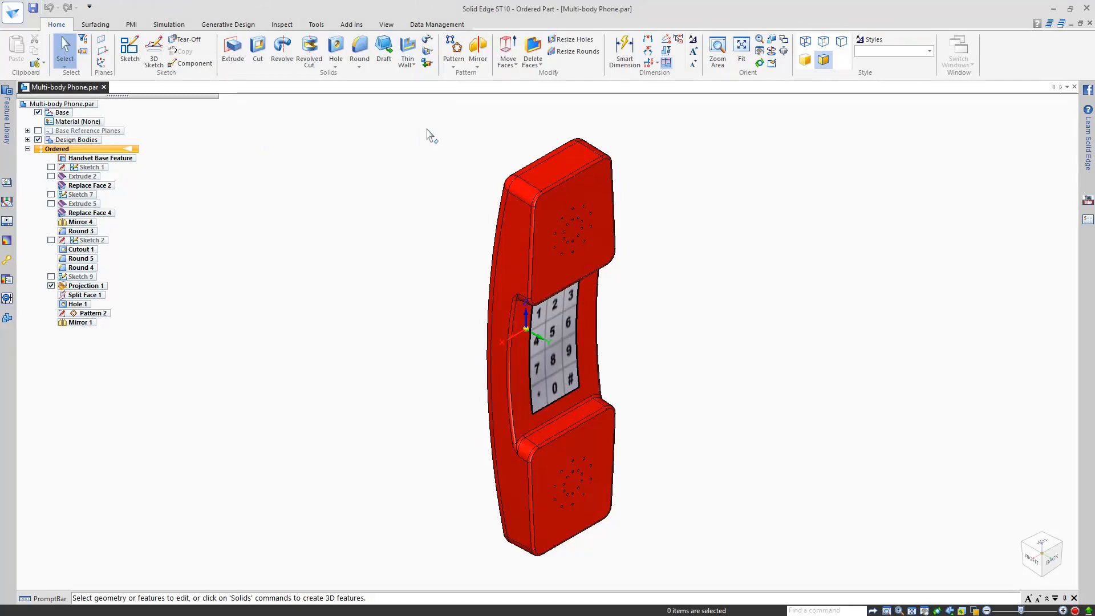
Add a new part body named Docking Station and name the initial body Handset
{"action": "left_click", "coordinate": [430, 63]}
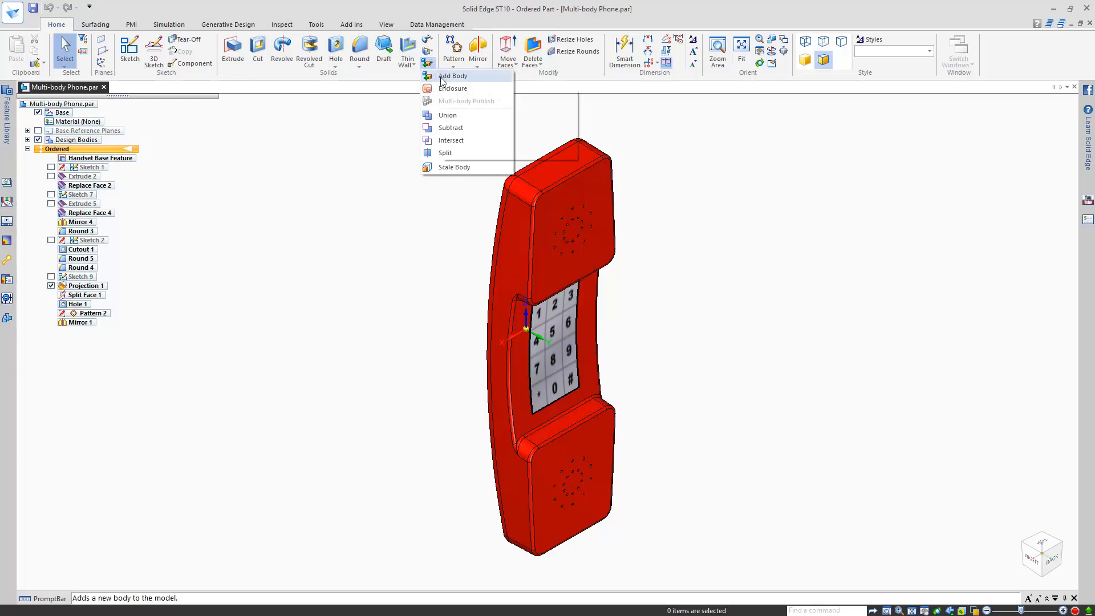
{"action": "left_click", "coordinate": [448, 75]}
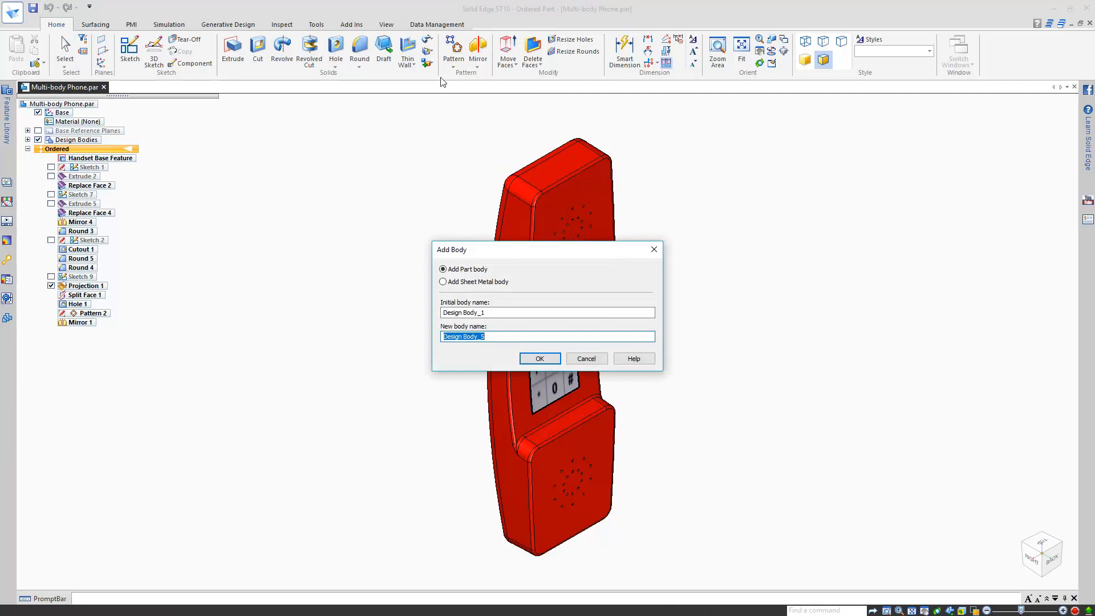
{"action": "type", "text": "Docking Station"}
{"action": "key", "text": "shift+Tab"}
{"action": "type", "text": "Handset"}
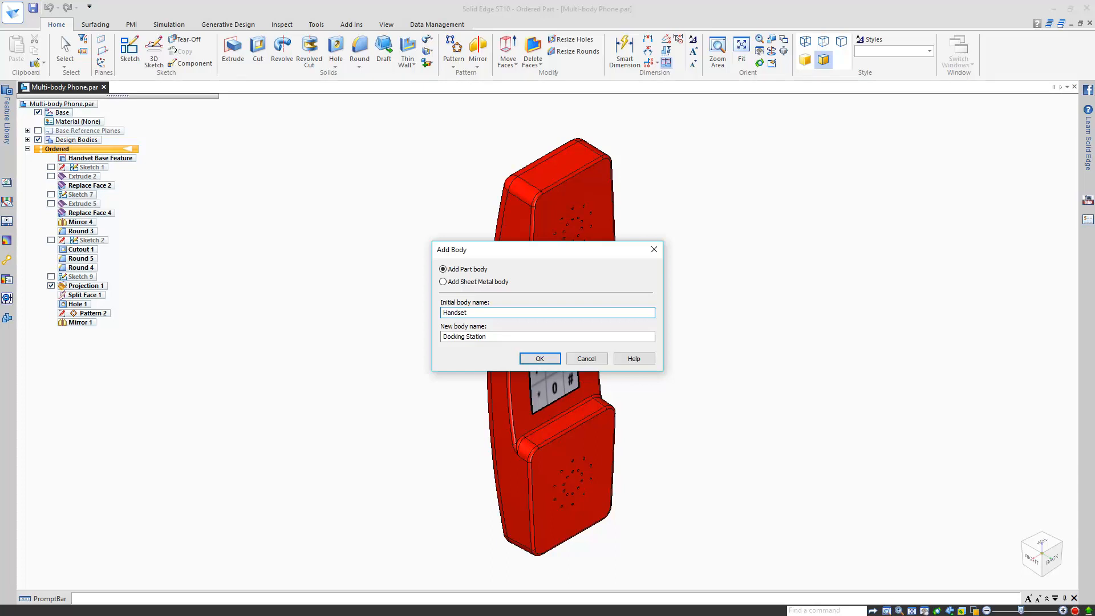
{"action": "key", "text": "Return"}
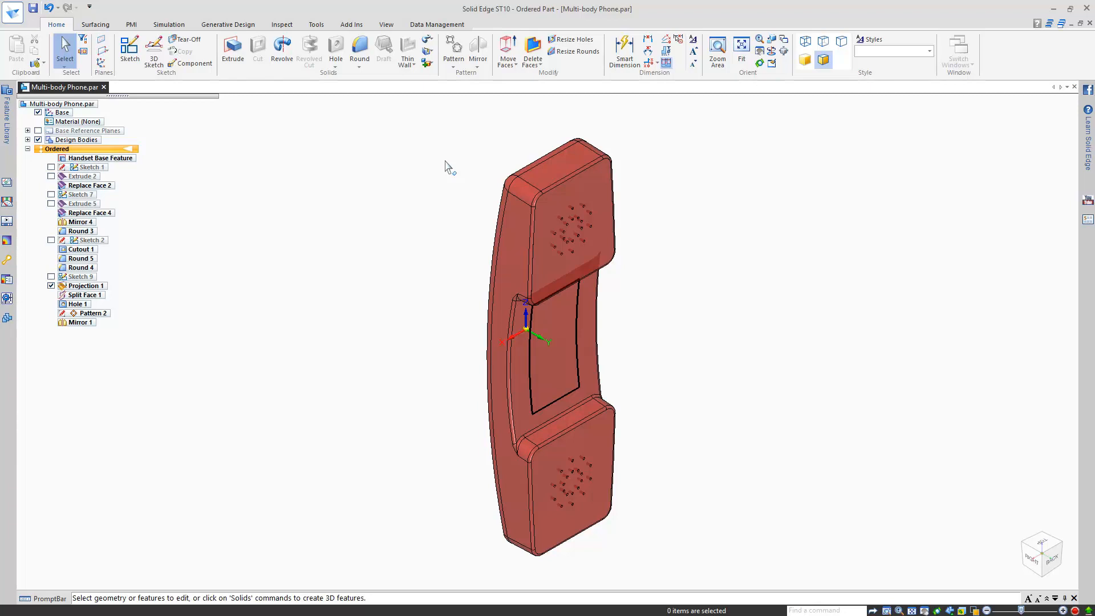
Start an Extrude on a parallel plane offset 60 mm from the vertical base plane, on the keypad side of the handset
{"action": "right_click", "coordinate": [296, 167]}
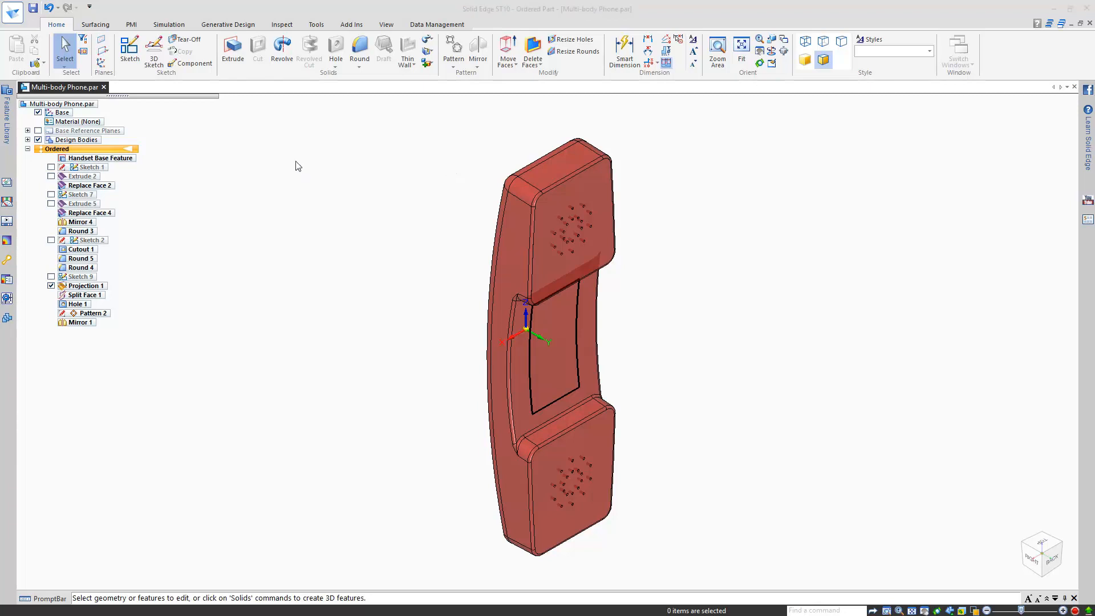
{"action": "left_click", "coordinate": [315, 181]}
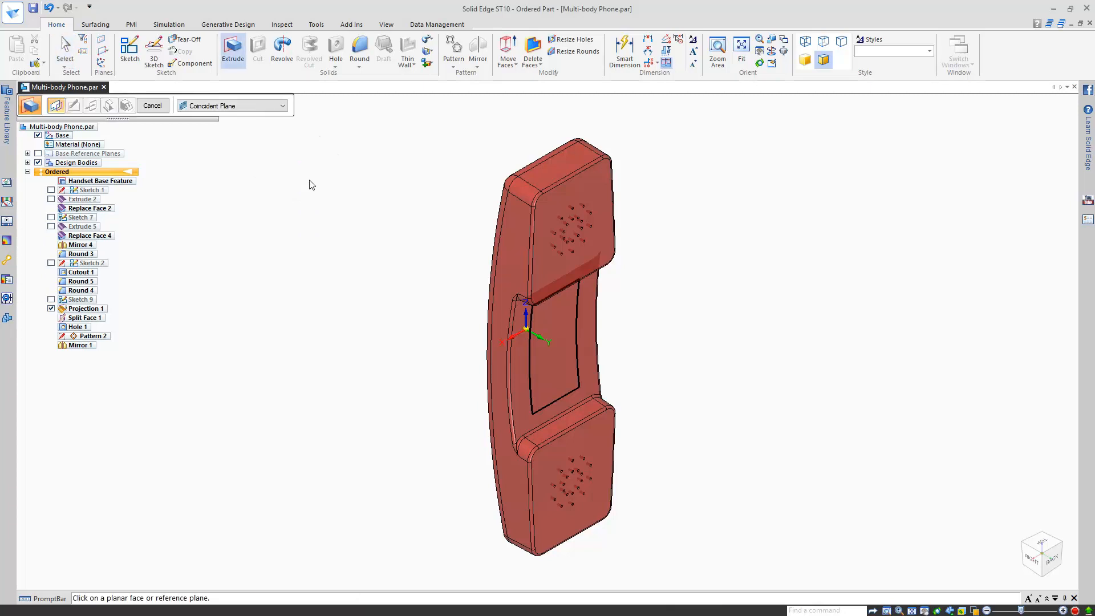
{"action": "scroll", "coordinate": [265, 105], "scroll_direction": "down", "scroll_amount": 1}
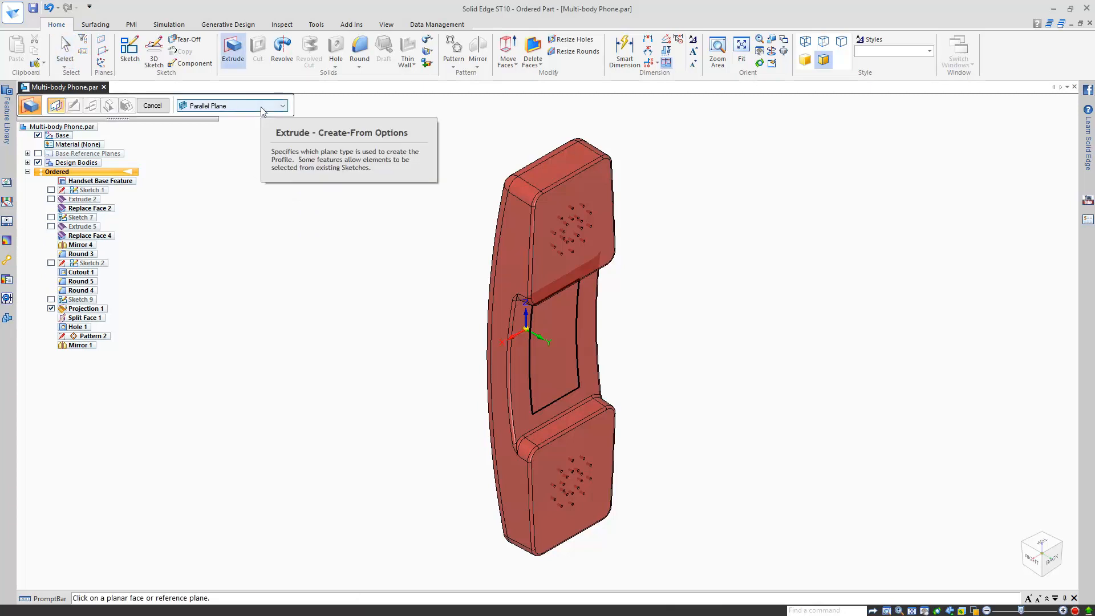
{"action": "left_click", "coordinate": [509, 331]}
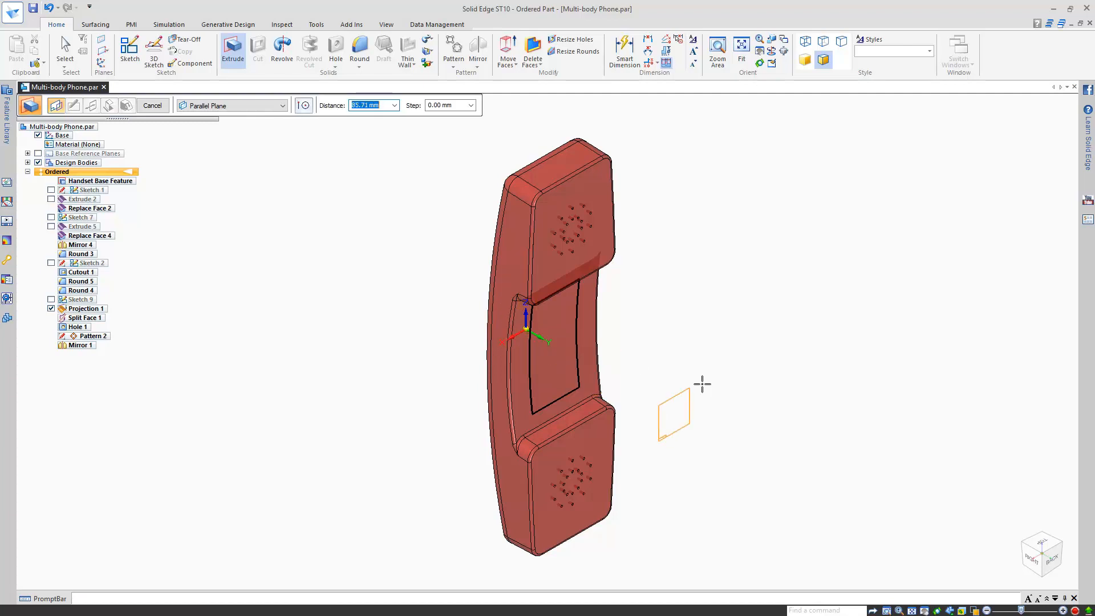
{"action": "type", "text": "60"}
{"action": "key", "text": "Return"}
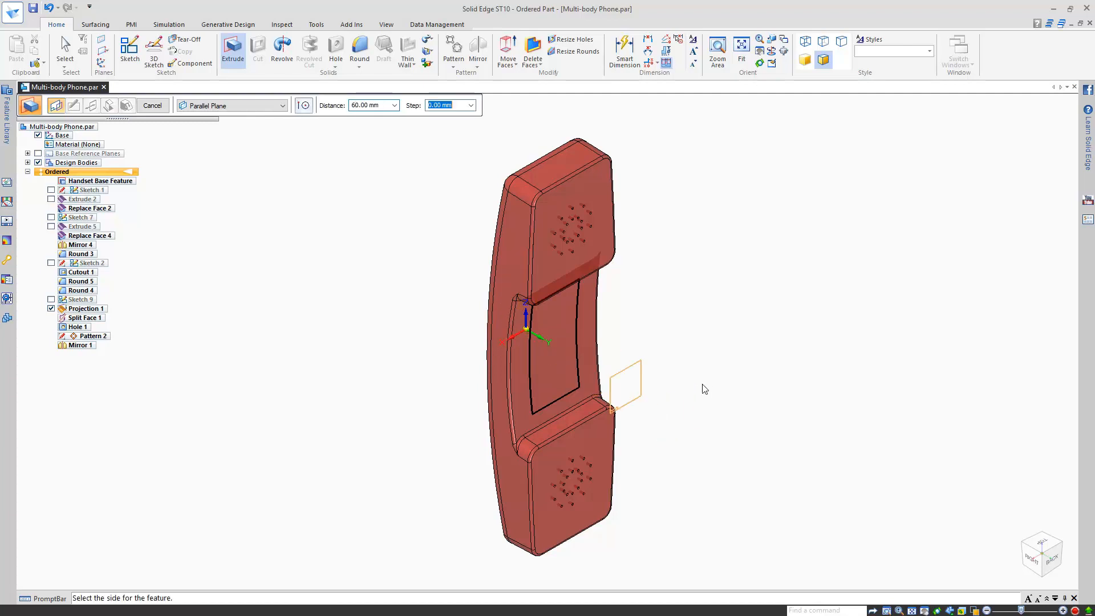
{"action": "left_click", "coordinate": [710, 384]}
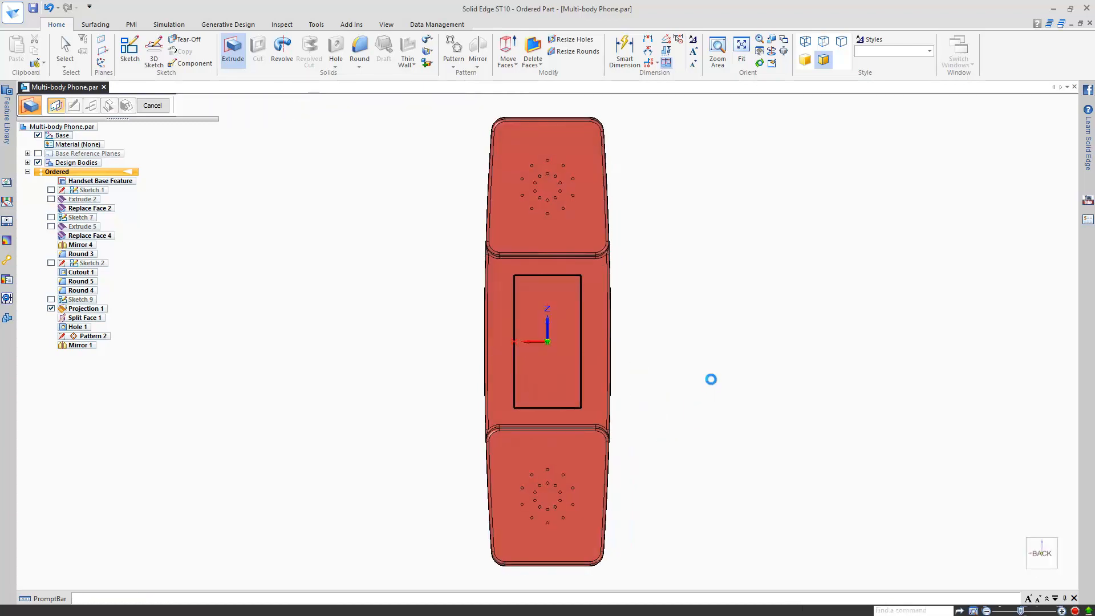
Draw a rectangle 100 mm wide and 200 mm high, centred on the origin
{"action": "right_click", "coordinate": [670, 256]}
{"action": "left_click", "coordinate": [691, 276]}
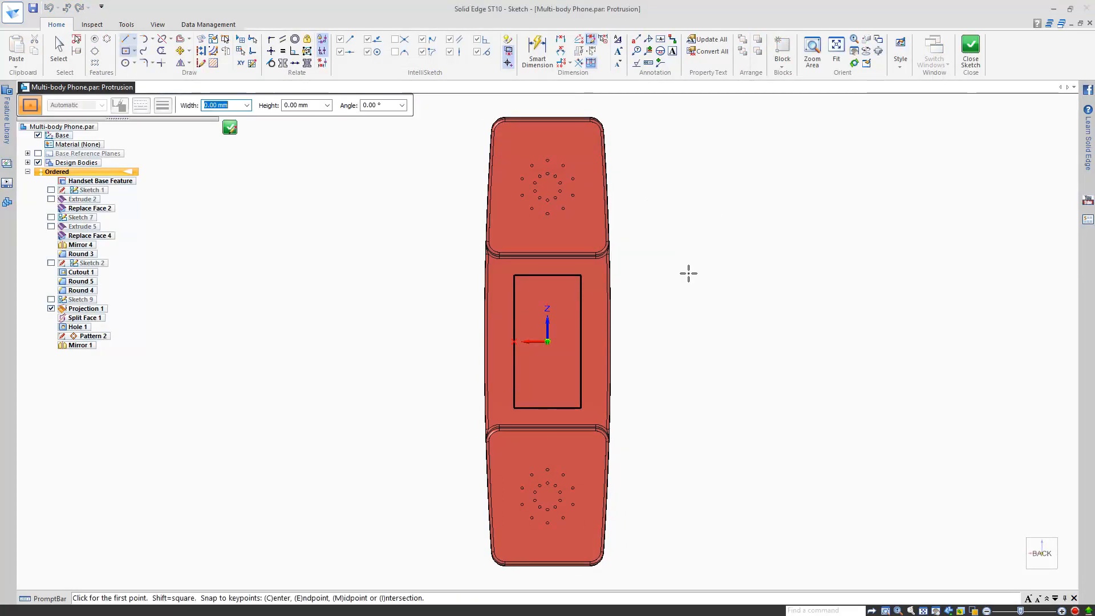
{"action": "left_click", "coordinate": [547, 341]}
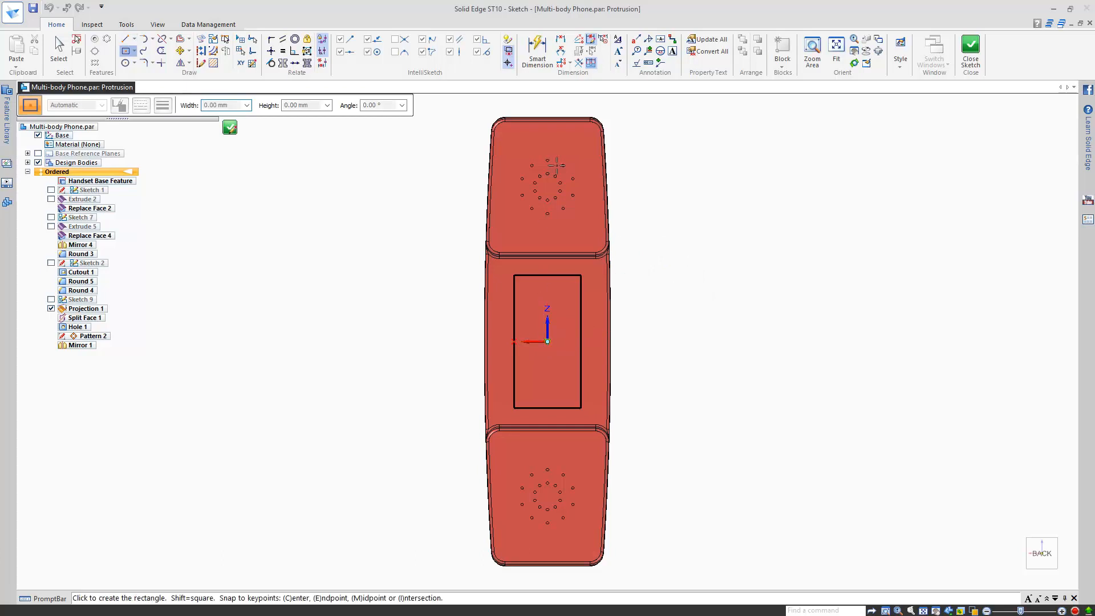
{"action": "type", "text": "100"}
{"action": "key", "text": "Tab"}
{"action": "type", "text": "200"}
{"action": "key", "text": "Return"}
{"action": "left_click", "coordinate": [678, 112]}
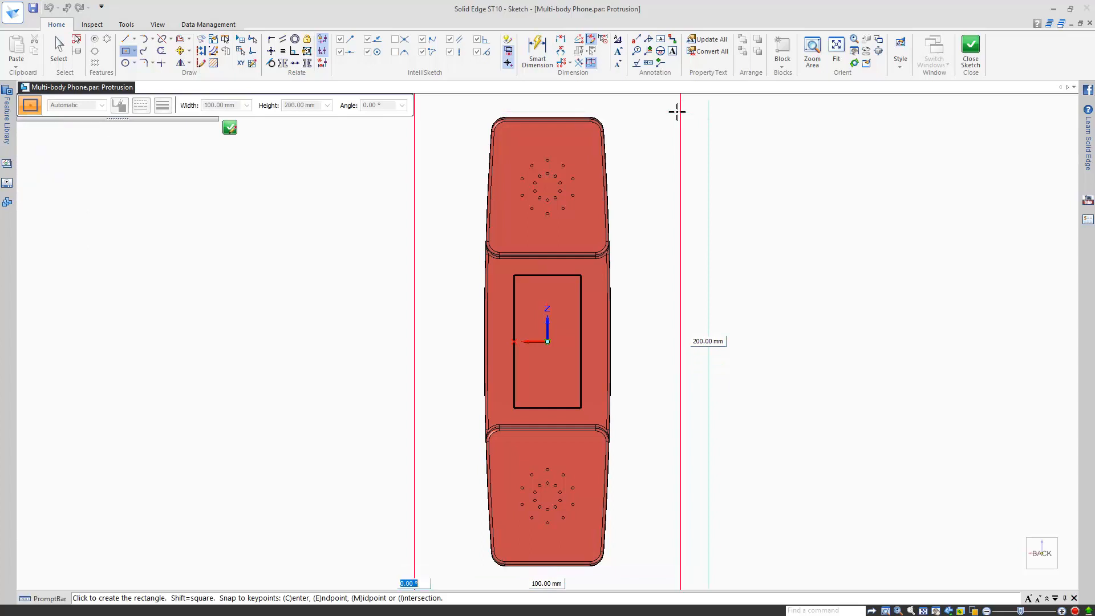
{"action": "key", "text": "ctrl+f"}
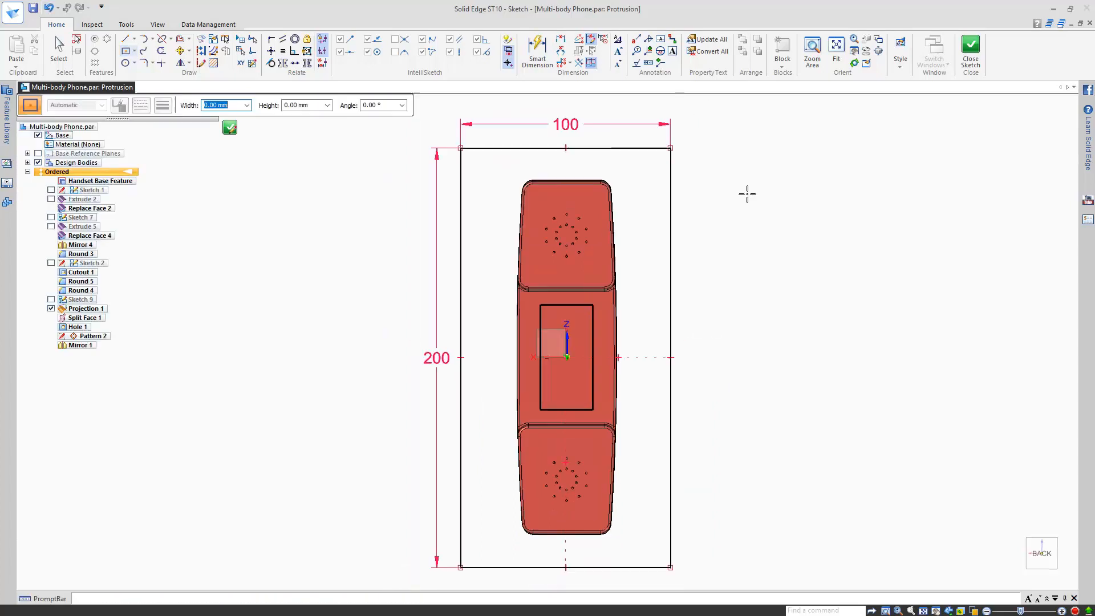
Close the profile and extrude the rectangle 45 mm back toward the handset to form the docking station block
{"action": "left_click", "coordinate": [971, 57]}
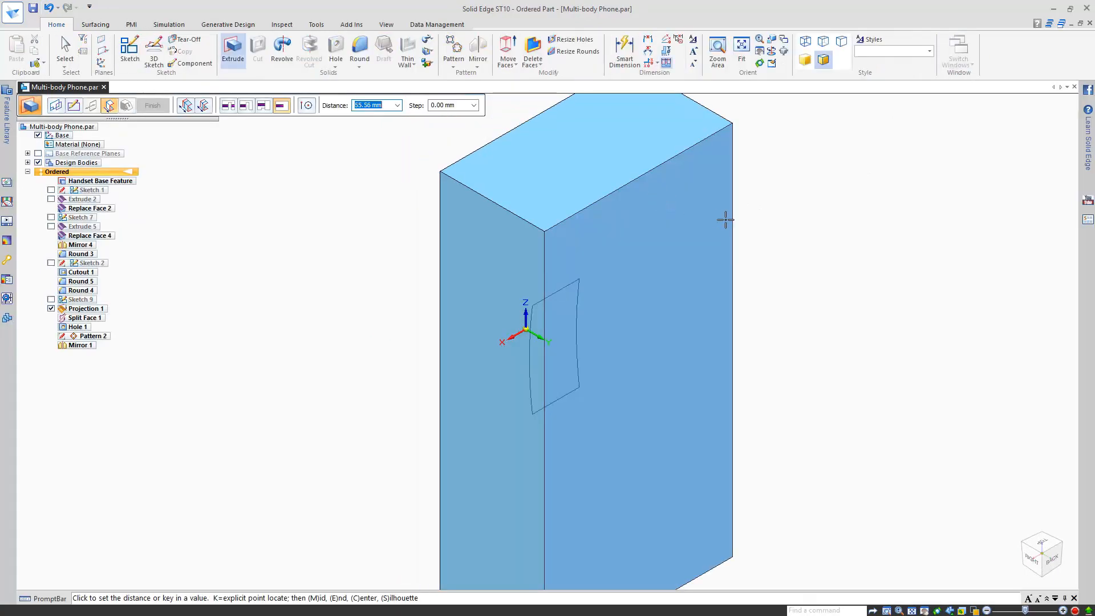
{"action": "type", "text": "45"}
{"action": "key", "text": "Return"}
{"action": "left_click", "coordinate": [468, 221]}
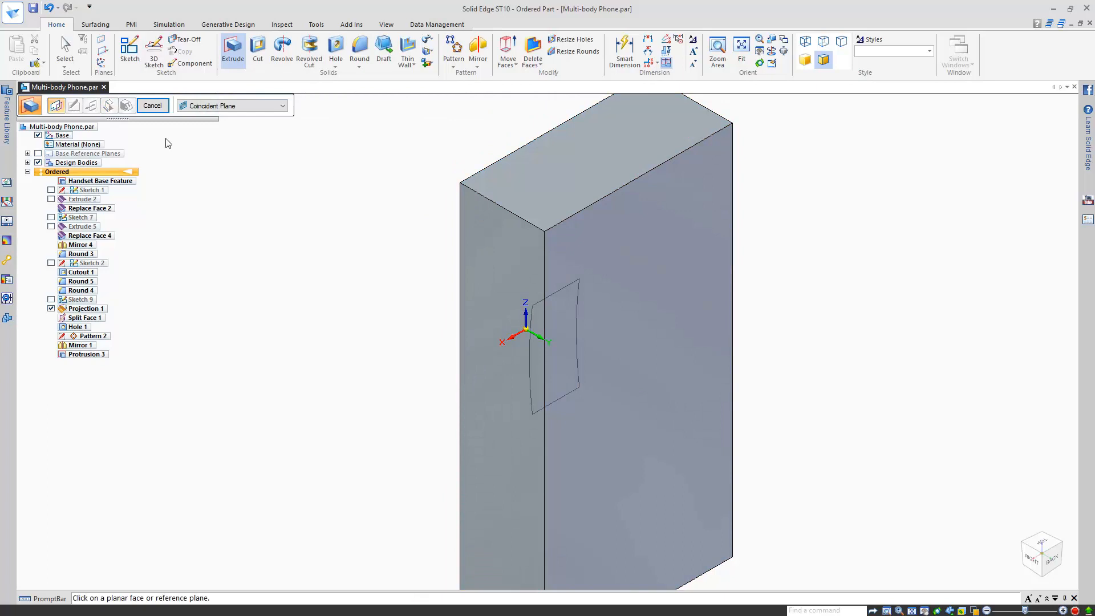
{"action": "left_click", "coordinate": [152, 106]}
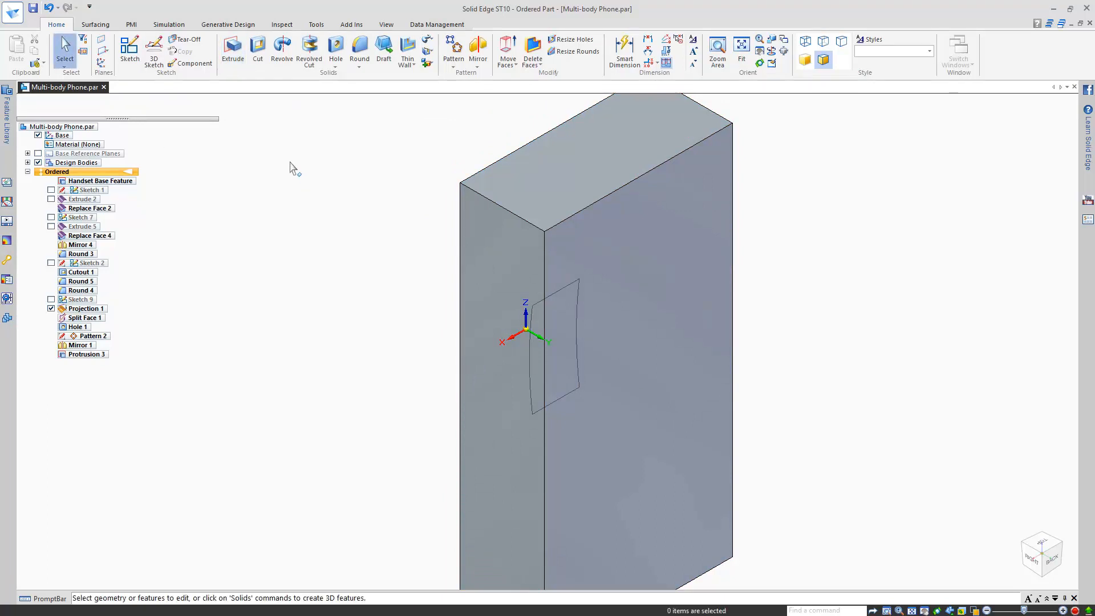
{"action": "key", "text": "ctrl+i"}
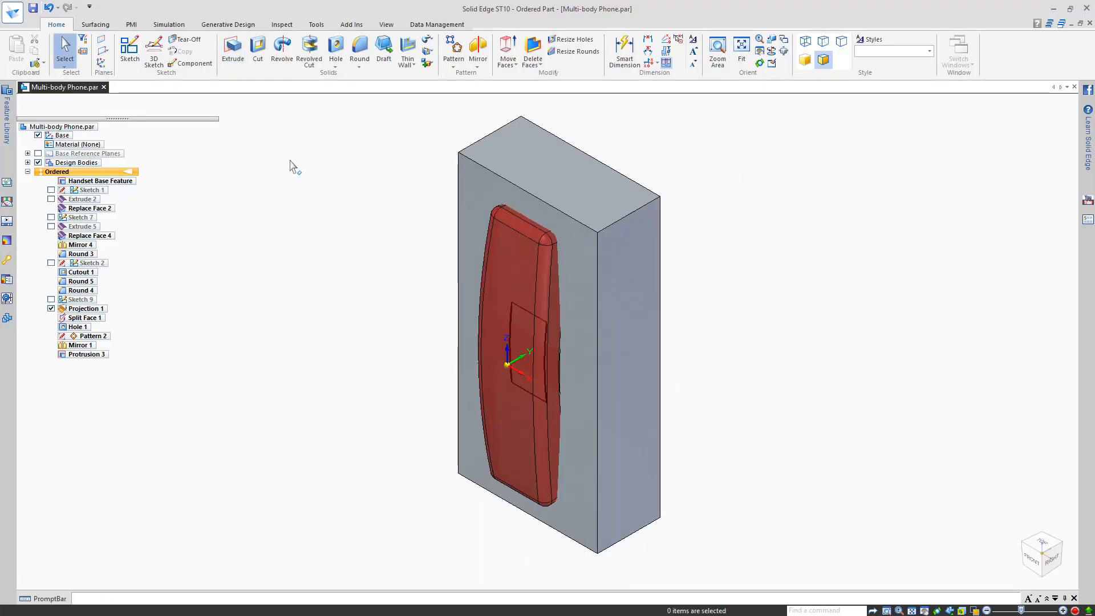
Sketch an arc of about 95 mm radius on the horizontal base plane, spanning the block's sides and touching its handset-side edge at the middle
{"action": "left_click", "coordinate": [129, 57]}
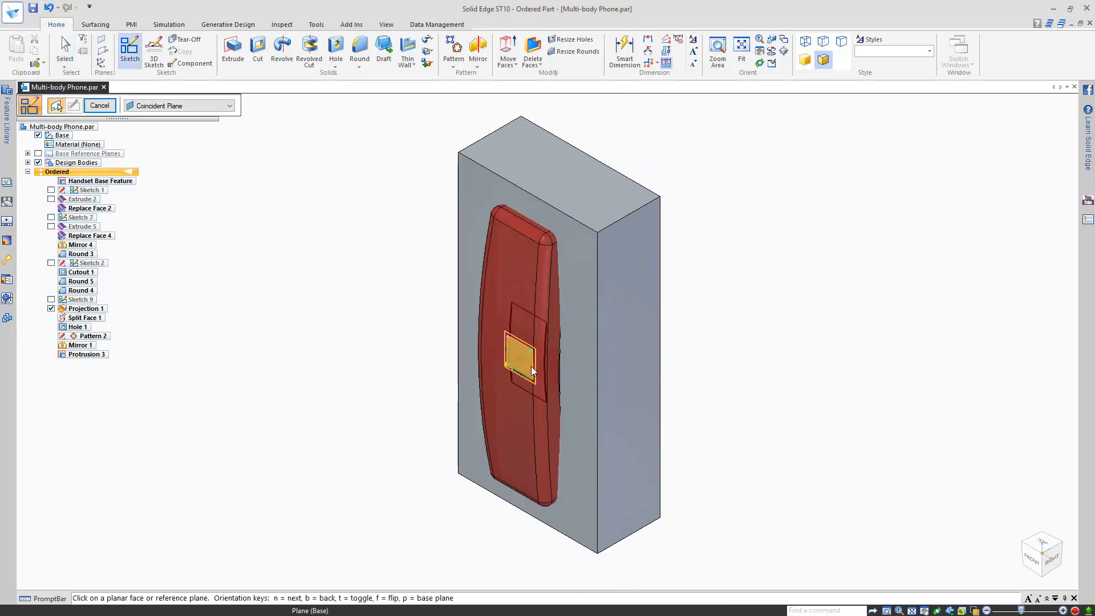
{"action": "right_click", "coordinate": [532, 368]}
{"action": "left_click", "coordinate": [411, 383]}
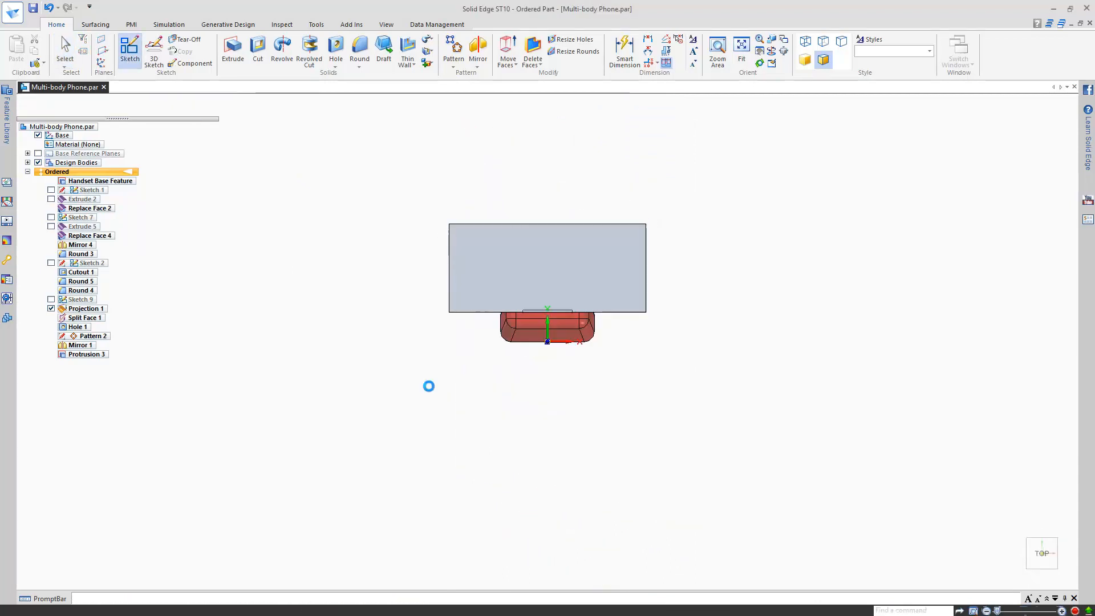
{"action": "right_click_drag", "start_coordinate": [259, 218], "coordinate": [293, 254]}
{"action": "left_click", "coordinate": [345, 275]}
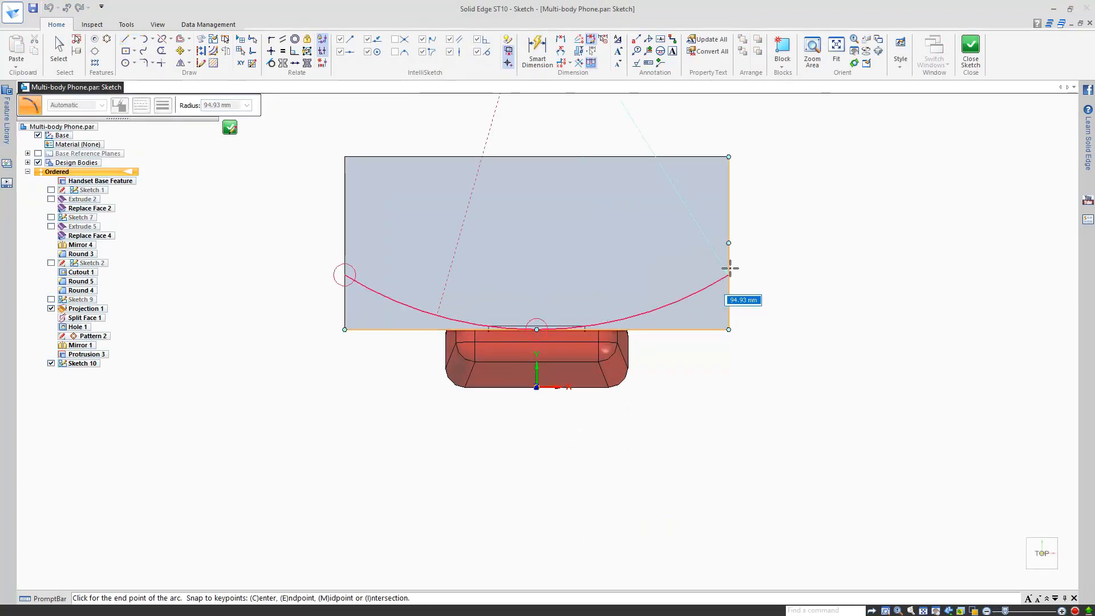
{"action": "left_click", "coordinate": [729, 275]}
Align the arc's two endpoints horizontally
{"action": "left_click", "coordinate": [271, 52]}
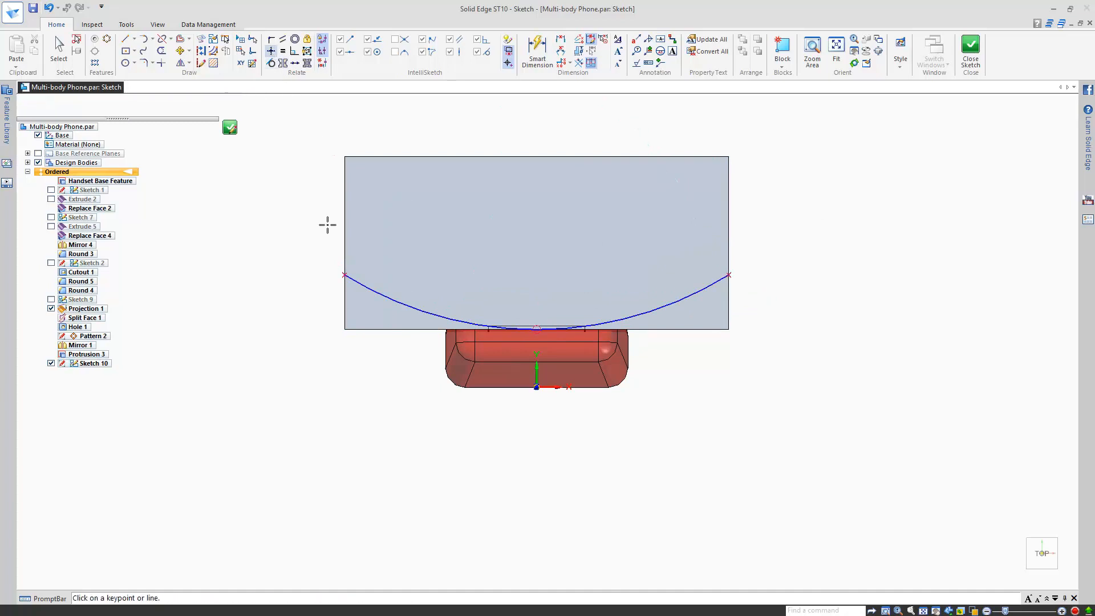
{"action": "left_click", "coordinate": [344, 276]}
{"action": "left_click", "coordinate": [728, 275]}
Dimension the arc's radius as 250 mm and close the sketch
{"action": "left_click", "coordinate": [537, 51]}
{"action": "left_click", "coordinate": [644, 307]}
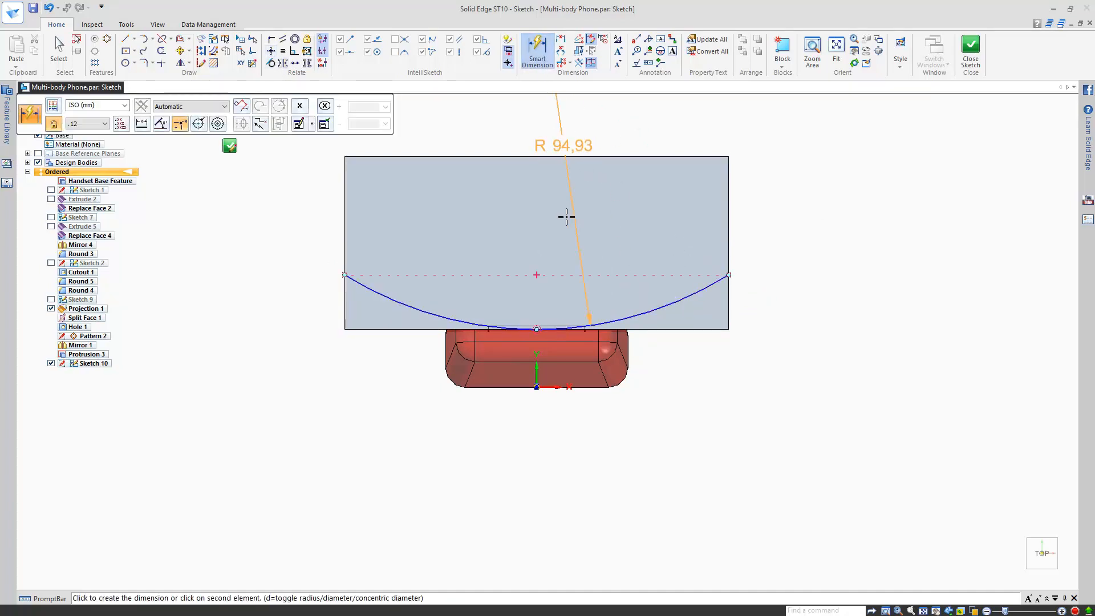
{"action": "left_click", "coordinate": [418, 203]}
{"action": "type", "text": "250"}
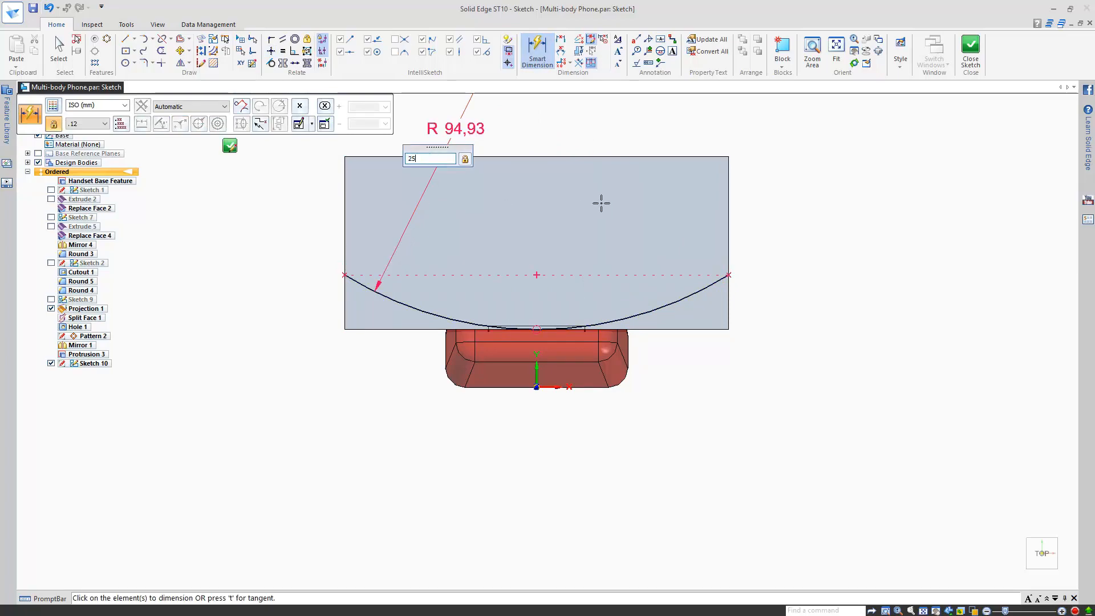
{"action": "key", "text": "Return"}
{"action": "key", "text": "ctrl+i"}
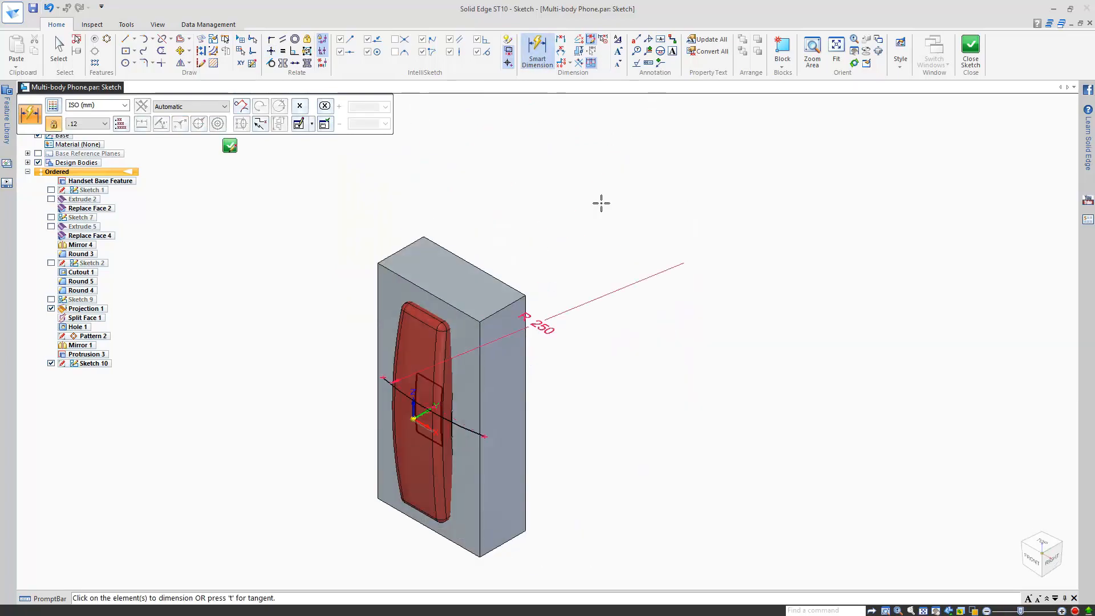
{"action": "left_click", "coordinate": [974, 42]}
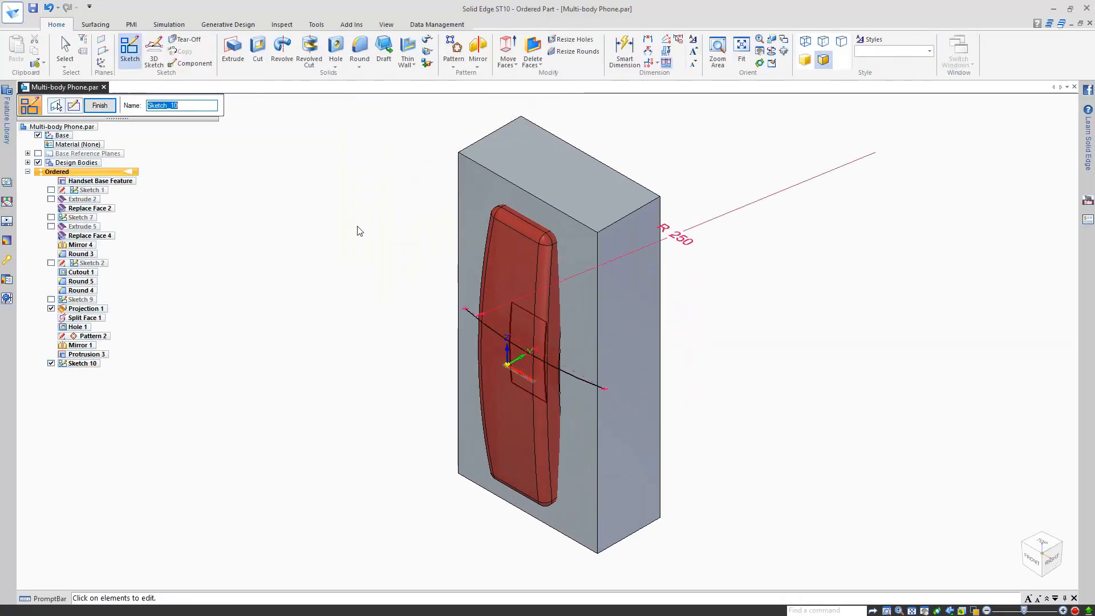
Extrude the arc as a symmetric 200 mm surface over the block's full height, and hide Sketch 10 and Projection 1
{"action": "right_click_drag", "start_coordinate": [326, 197], "coordinate": [330, 242]}
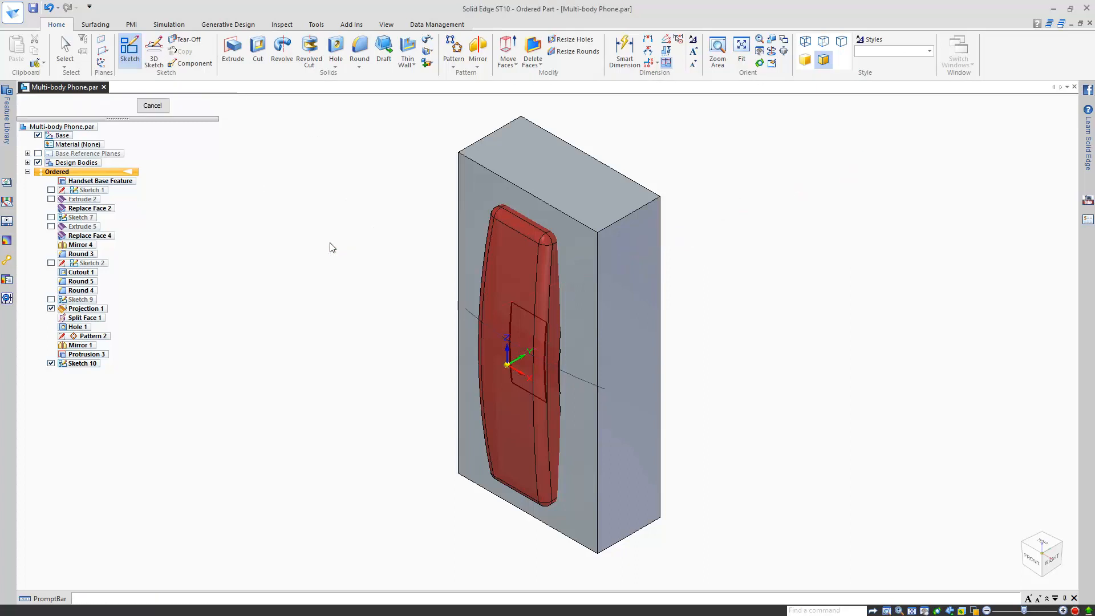
{"action": "left_click", "coordinate": [467, 310]}
{"action": "right_click", "coordinate": [398, 245]}
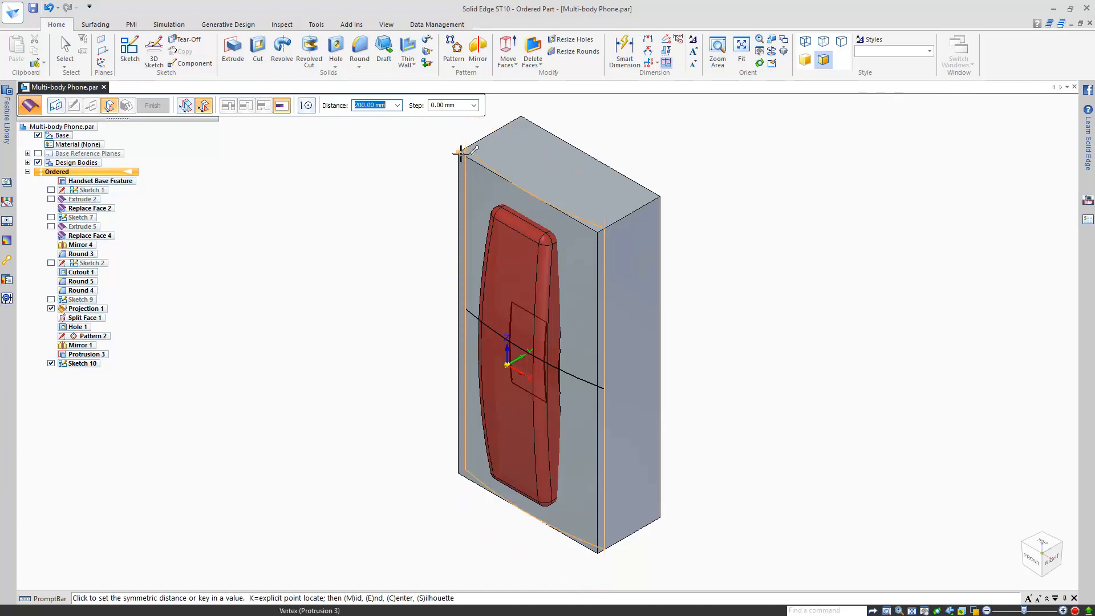
{"action": "left_click", "coordinate": [458, 152]}
{"action": "left_click", "coordinate": [155, 106]}
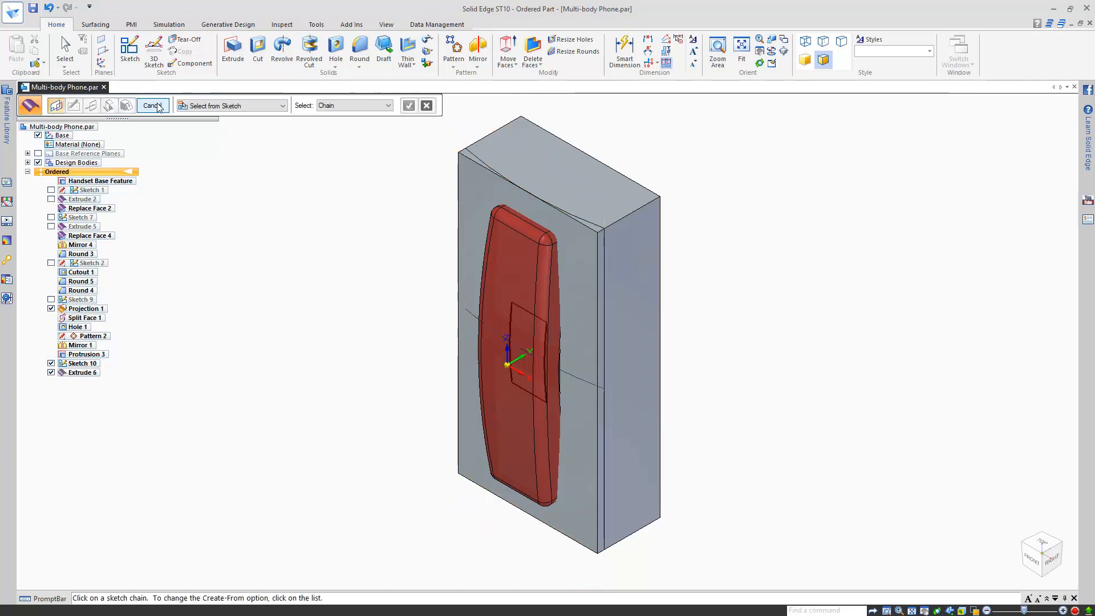
{"action": "left_click", "coordinate": [153, 106]}
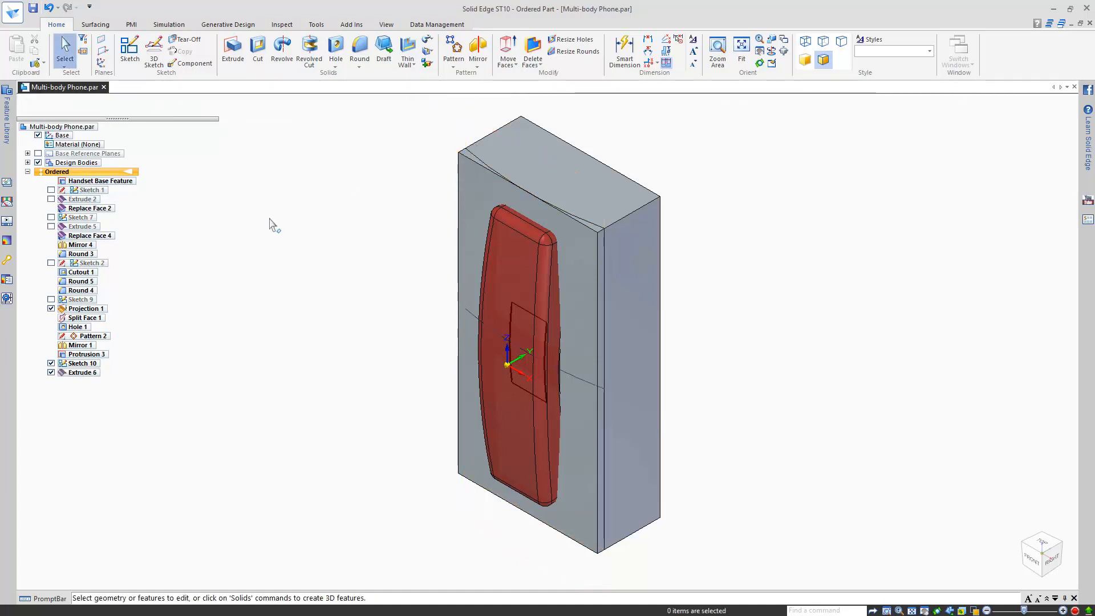
{"action": "left_click", "coordinate": [51, 364]}
{"action": "left_click", "coordinate": [51, 309]}
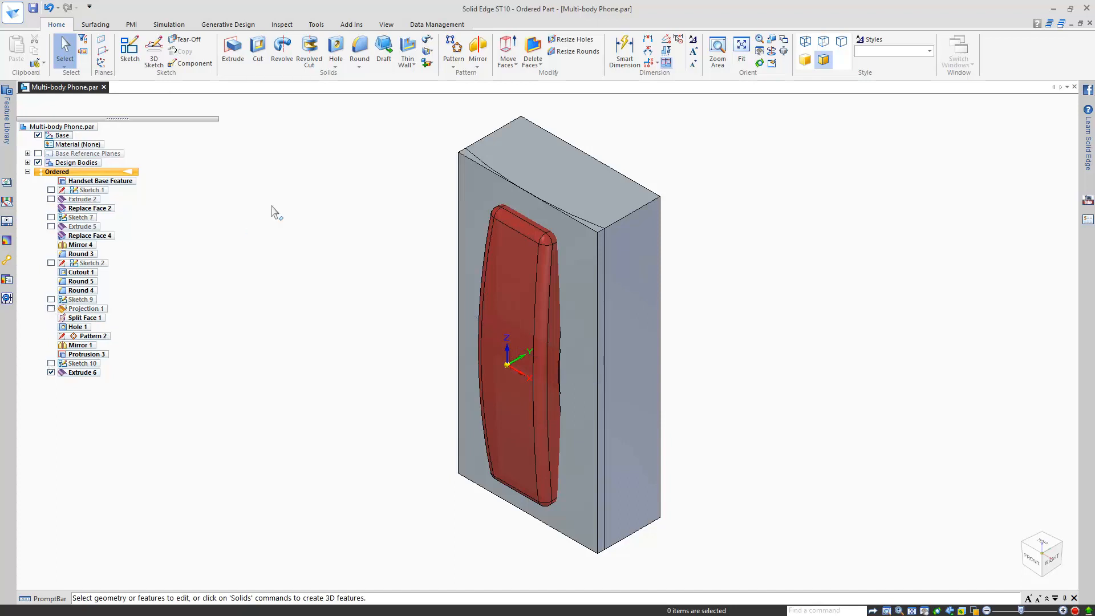
Replace the block's flat handset-side face with the curved extruded surface
{"action": "left_click", "coordinate": [101, 24]}
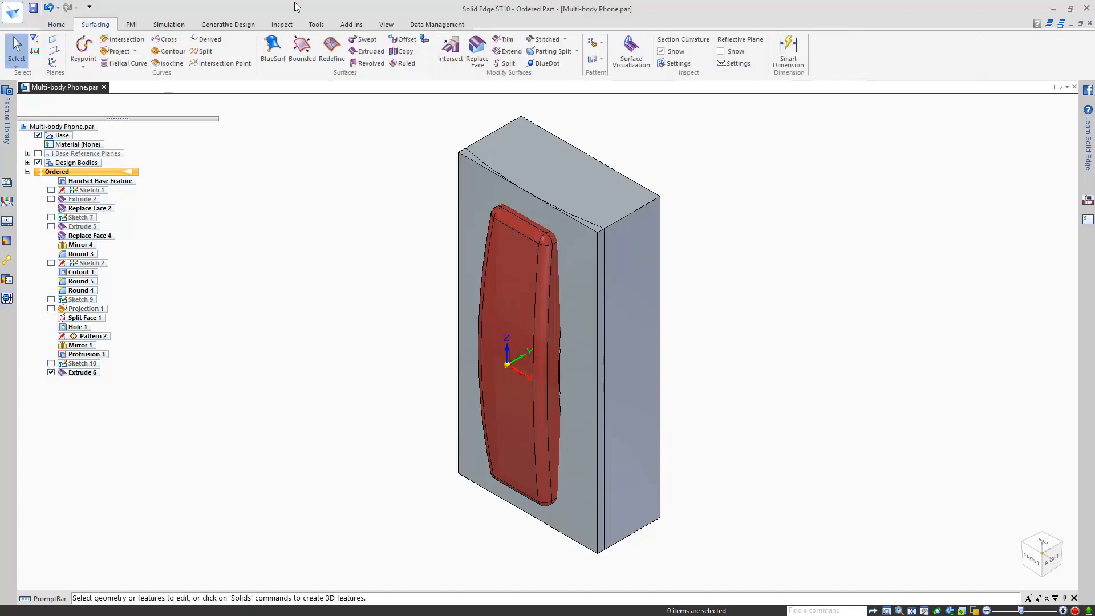
{"action": "left_click", "coordinate": [477, 47]}
{"action": "left_click", "coordinate": [481, 190]}
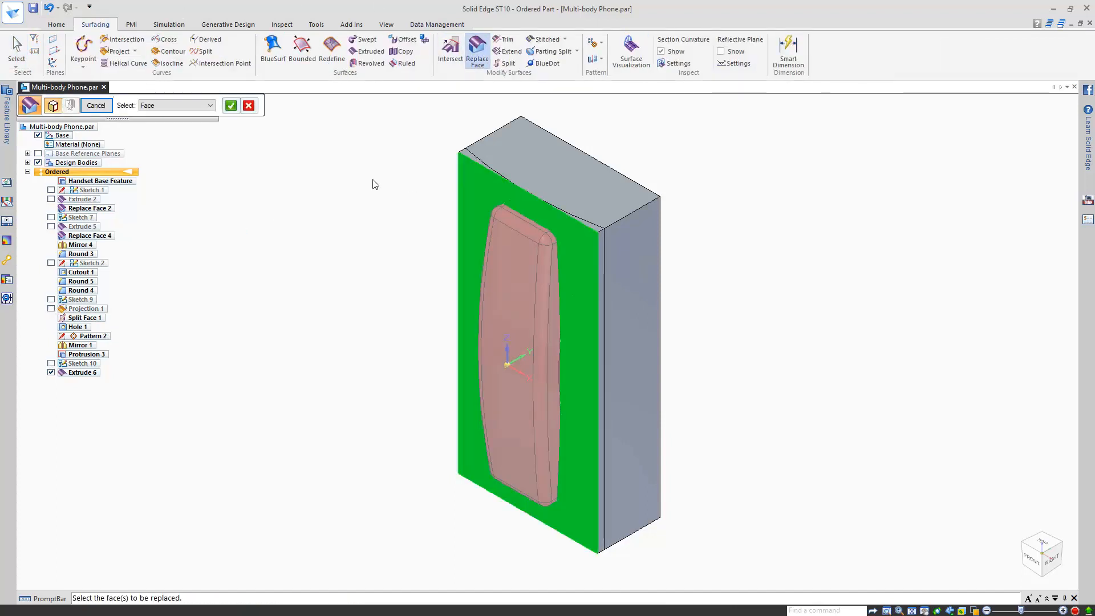
{"action": "key", "text": "Return"}
{"action": "left_click", "coordinate": [471, 156]}
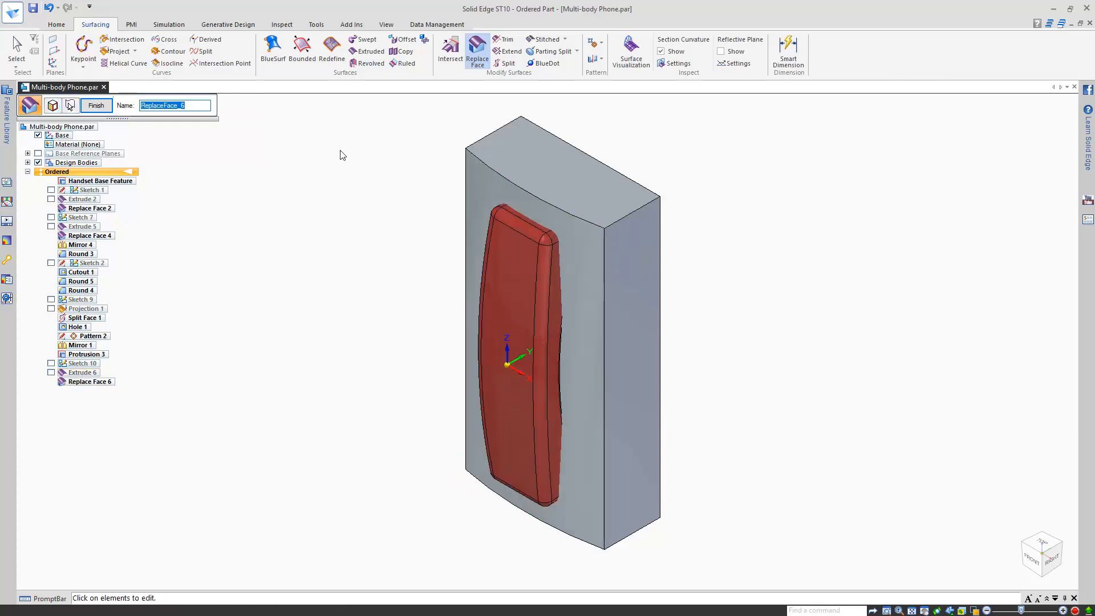
{"action": "right_click", "coordinate": [343, 155]}
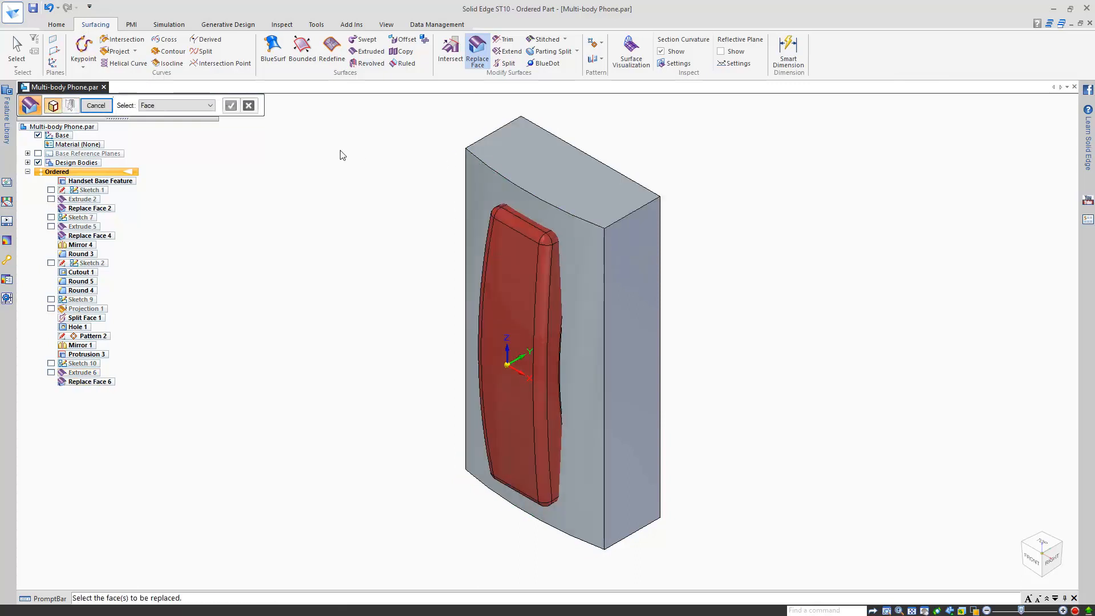
Round the edges of the docking station's curved front face and its four front-to-back corner edges with a 10 mm radius
{"action": "right_click_drag", "start_coordinate": [343, 155], "coordinate": [321, 172]}
{"action": "type", "text": "10"}
{"action": "key", "text": "Return"}
{"action": "left_click", "coordinate": [491, 174]}
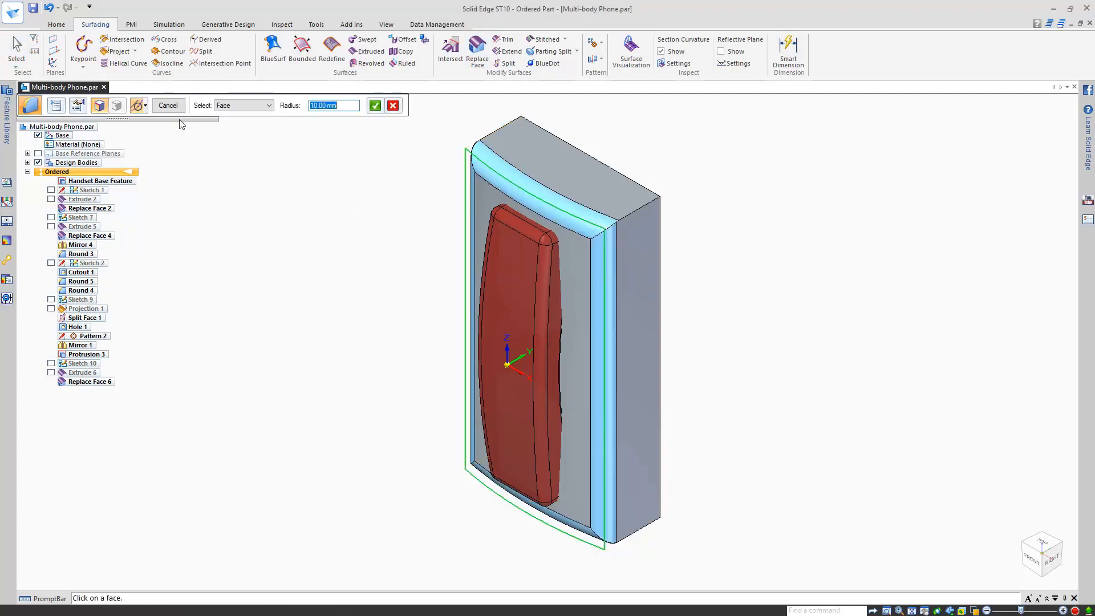
{"action": "scroll", "coordinate": [236, 106], "scroll_direction": "up", "scroll_amount": 2}
{"action": "left_click", "coordinate": [492, 134]}
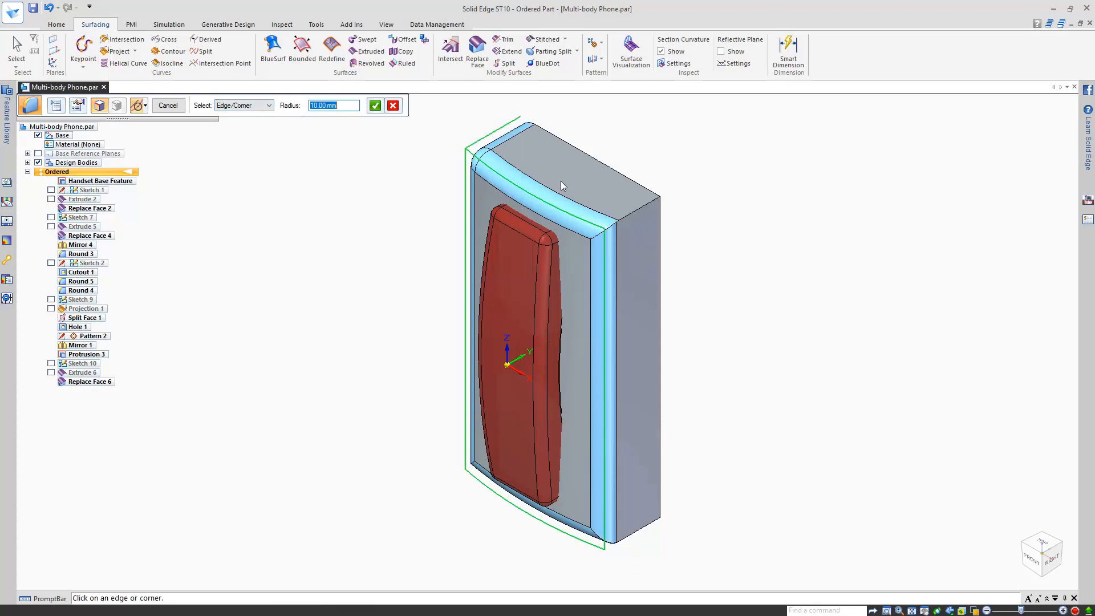
{"action": "left_click", "coordinate": [621, 215]}
{"action": "left_click", "coordinate": [641, 529]}
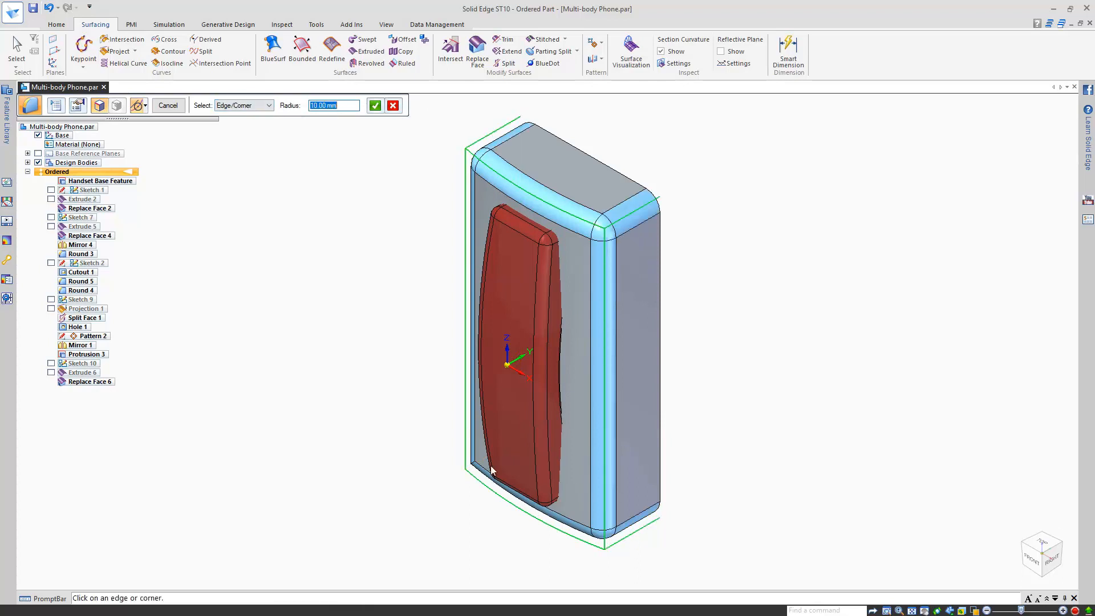
{"action": "right_click", "coordinate": [368, 178]}
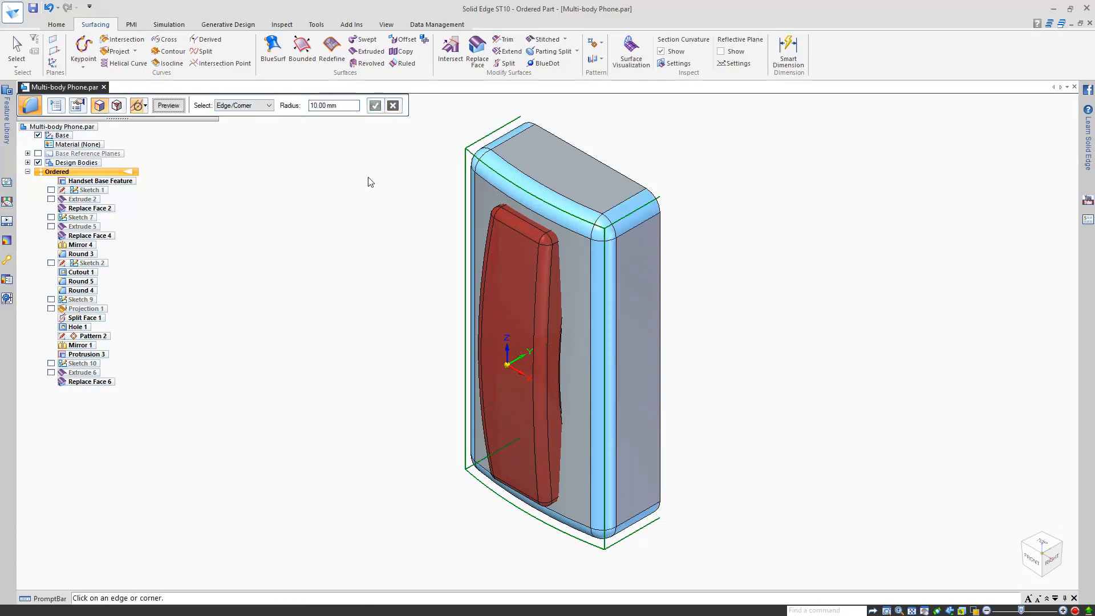
{"action": "right_click", "coordinate": [368, 178]}
{"action": "right_click", "coordinate": [368, 177]}
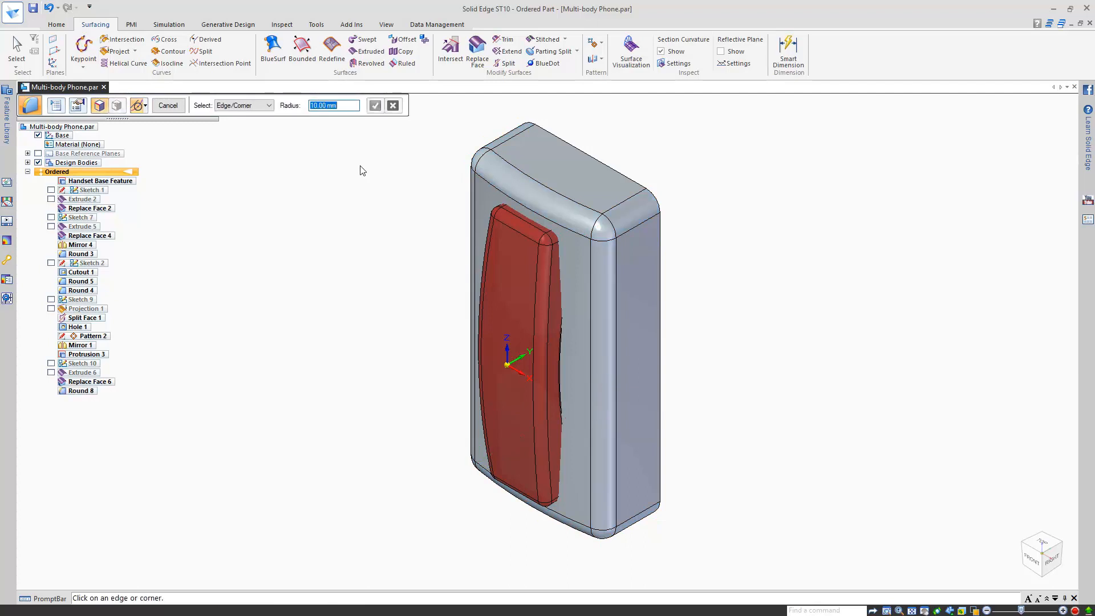
Round the perimeter of the docking station's flat back face with a 2 mm radius and restore the isometric view
{"action": "scroll", "coordinate": [251, 105], "scroll_direction": "down", "scroll_amount": 2}
{"action": "type", "text": "2"}
{"action": "key", "text": "Return"}
{"action": "middle_click_drag", "start_coordinate": [687, 183], "coordinate": [513, 193]}
{"action": "left_click", "coordinate": [512, 192]}
{"action": "right_click", "coordinate": [746, 153]}
{"action": "right_click", "coordinate": [746, 153]}
{"action": "right_click", "coordinate": [674, 146]}
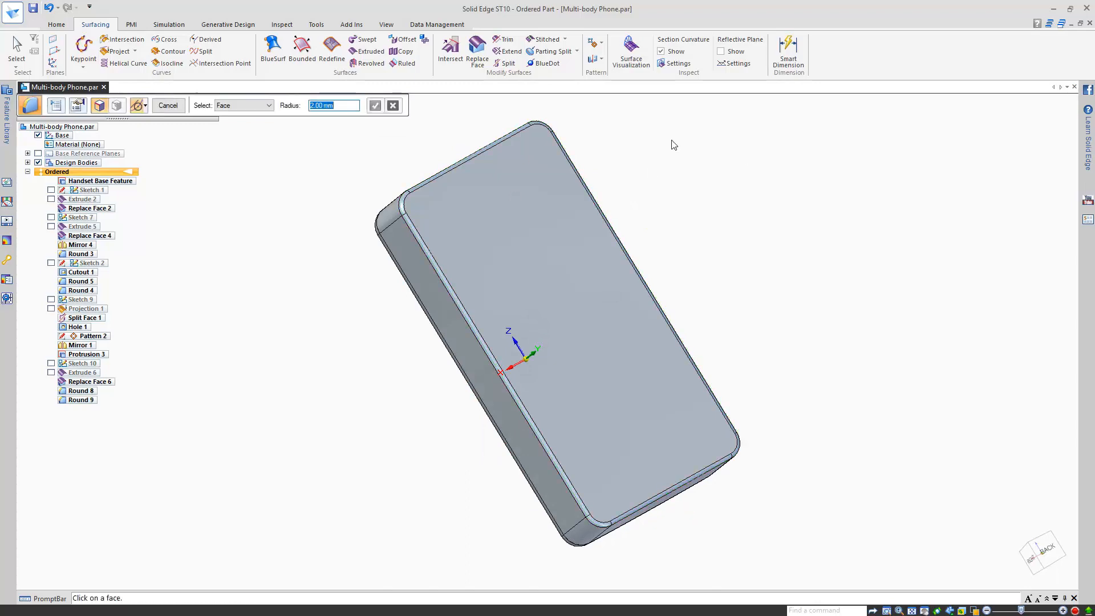
{"action": "key", "text": "ctrl+i"}
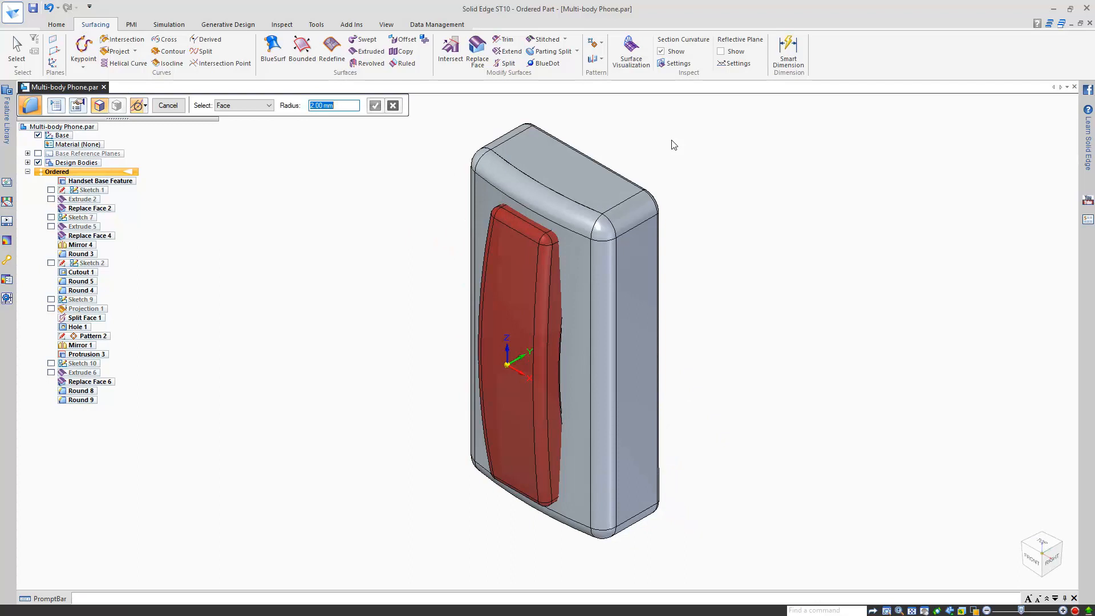
{"action": "left_click", "coordinate": [168, 105]}
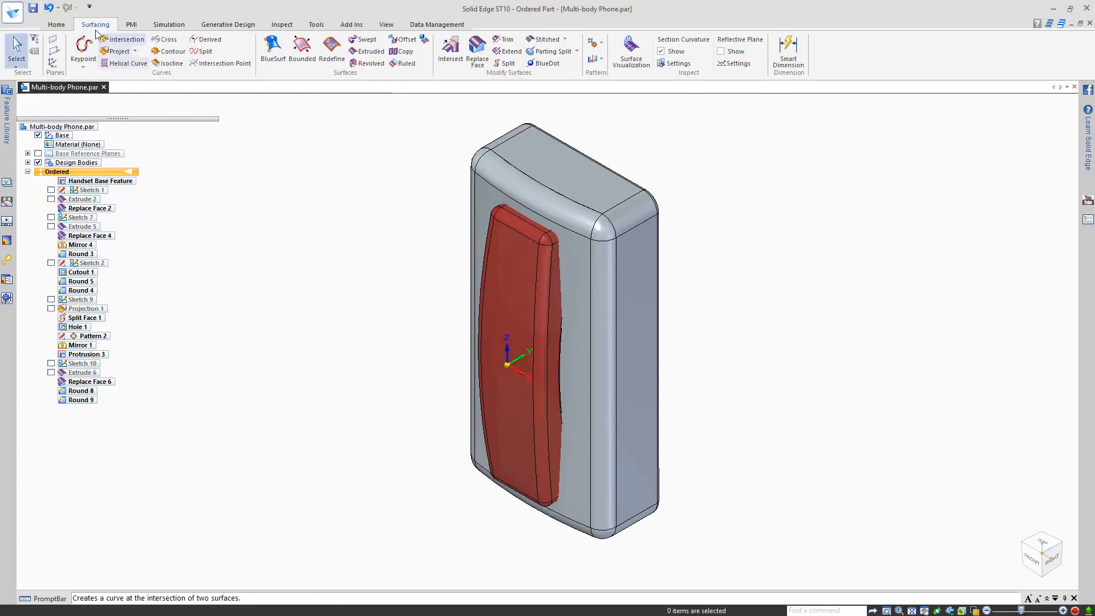
Subtract the handset body from the docking station, and hide the Handset design body
{"action": "left_click", "coordinate": [57, 24]}
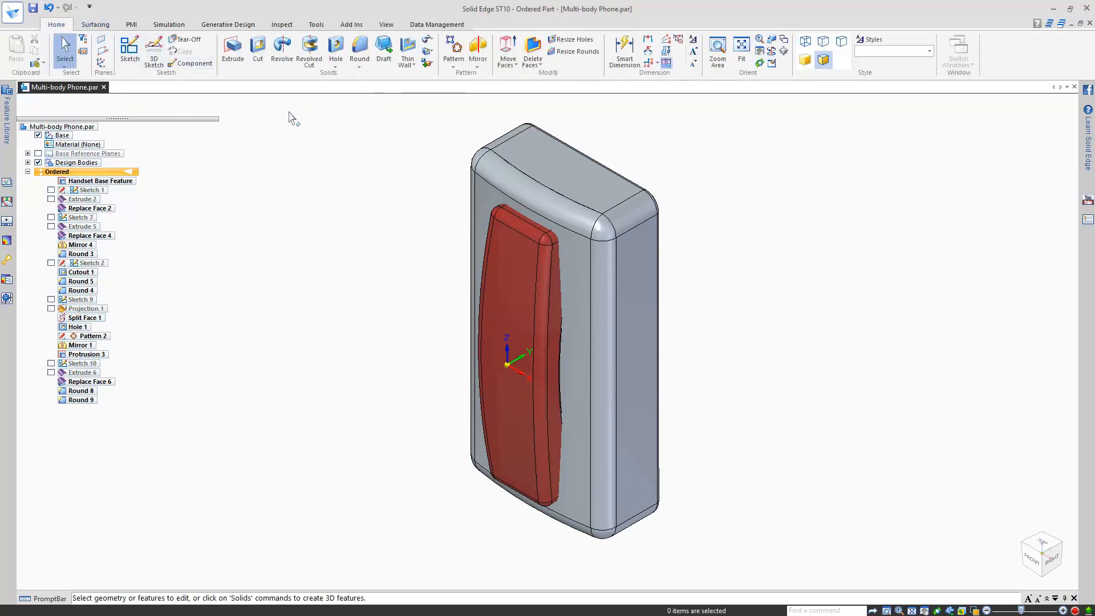
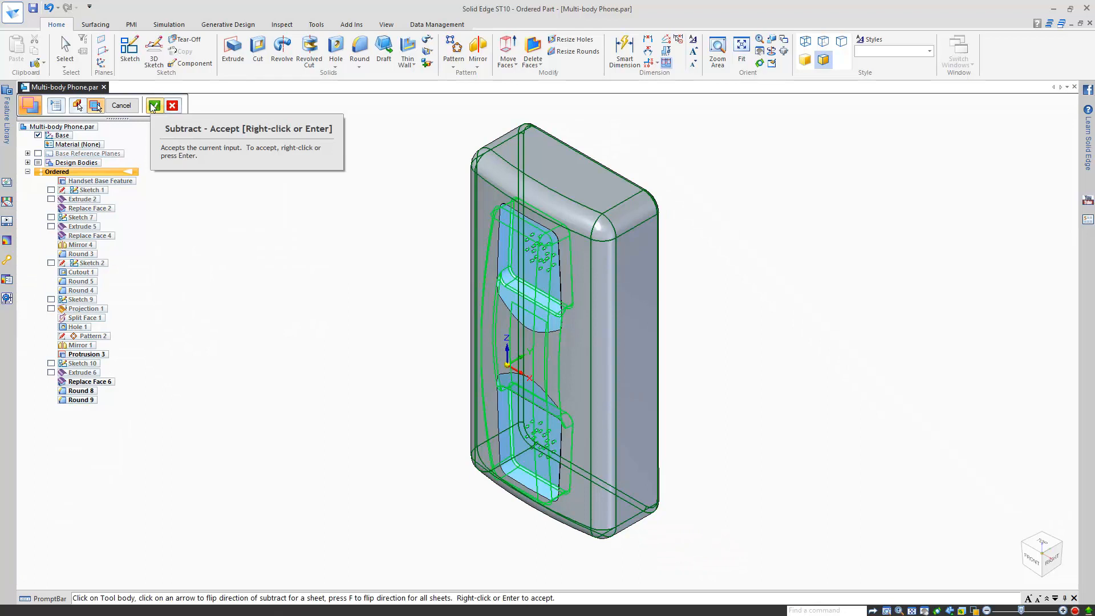
{"action": "left_click", "coordinate": [153, 106]}
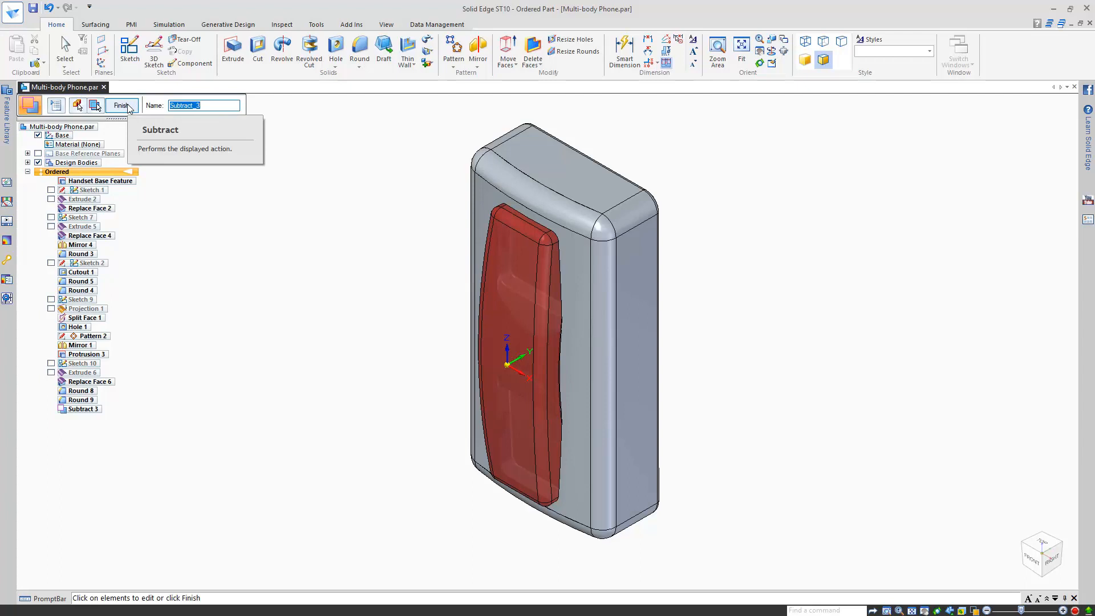
{"action": "left_click", "coordinate": [121, 106]}
{"action": "left_click", "coordinate": [127, 107]}
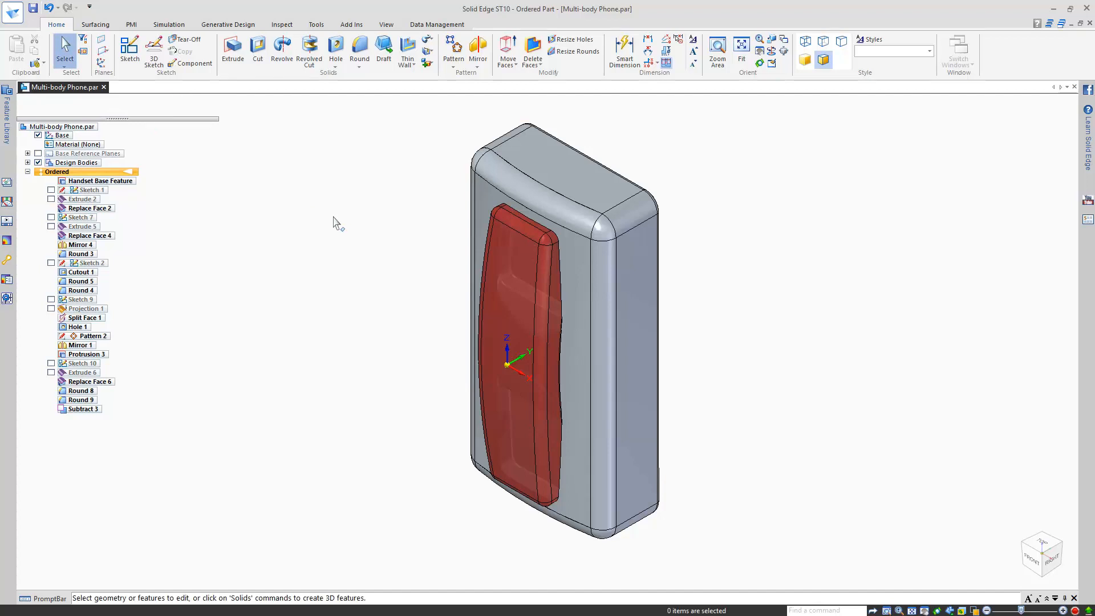
{"action": "left_click", "coordinate": [28, 163]}
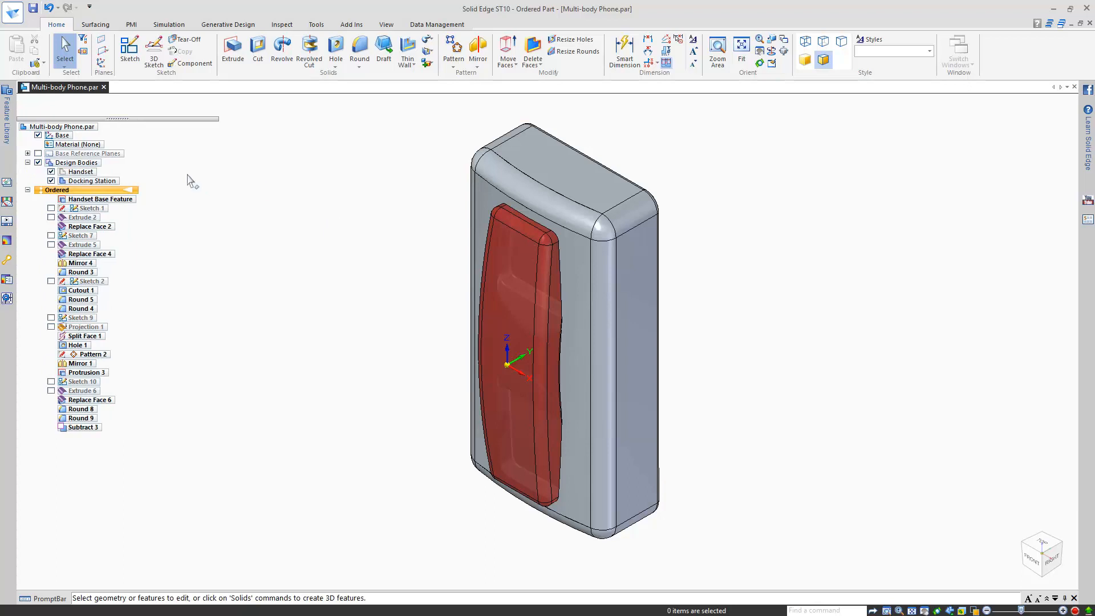
{"action": "left_click", "coordinate": [51, 172]}
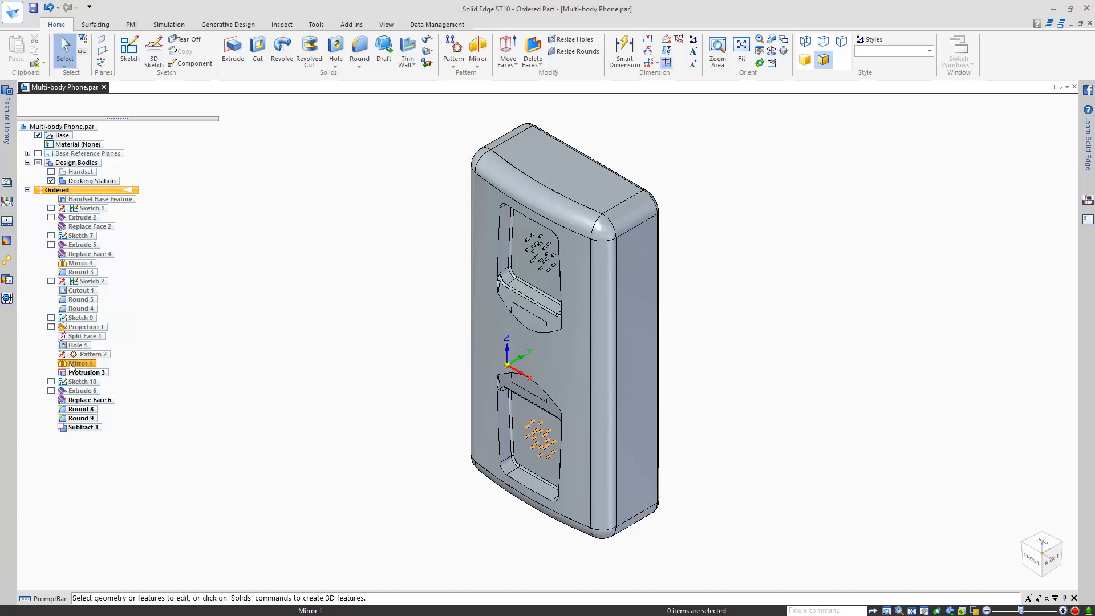
Group Hole 1, Pattern 2 and Mirror 1, and move the group after Subtract 3 in the feature history
{"action": "left_click", "coordinate": [71, 364]}
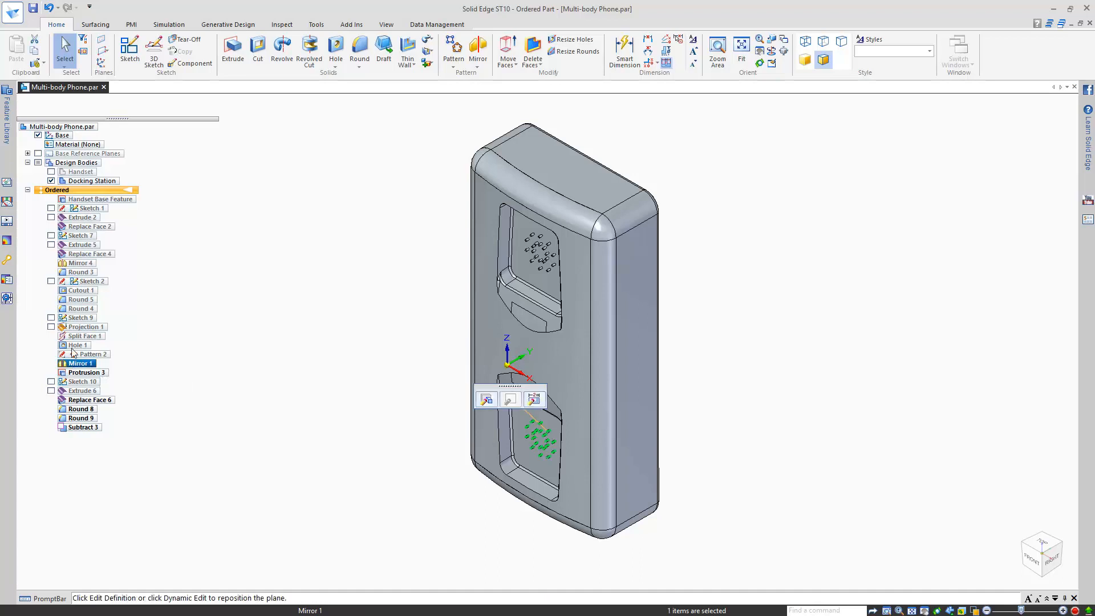
{"action": "left_click", "coordinate": [75, 346], "text": "shift"}
{"action": "right_click", "coordinate": [74, 346]}
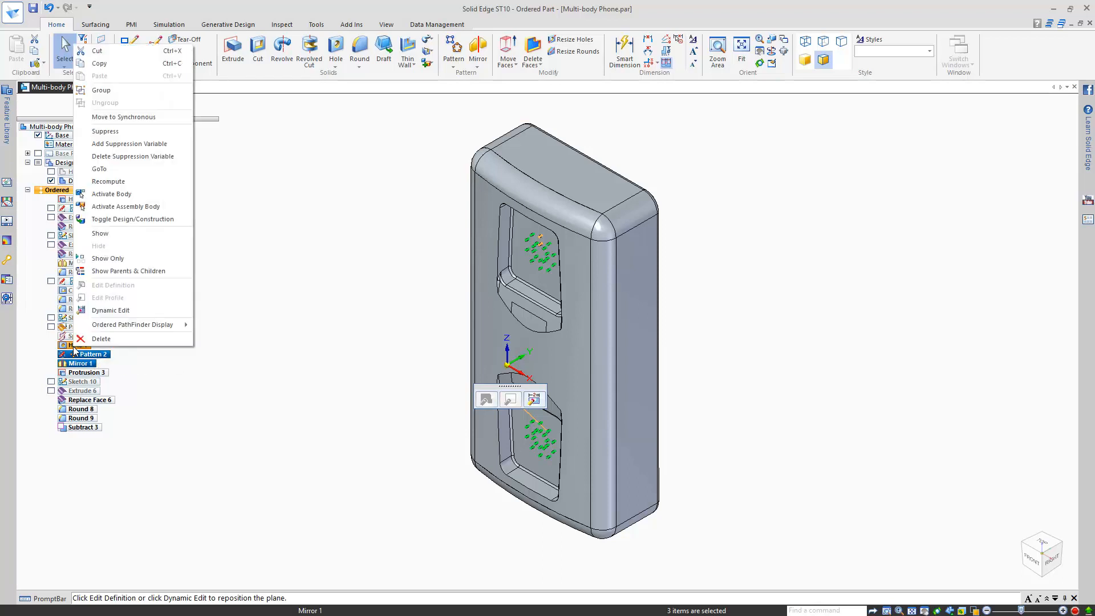
{"action": "left_click", "coordinate": [136, 90]}
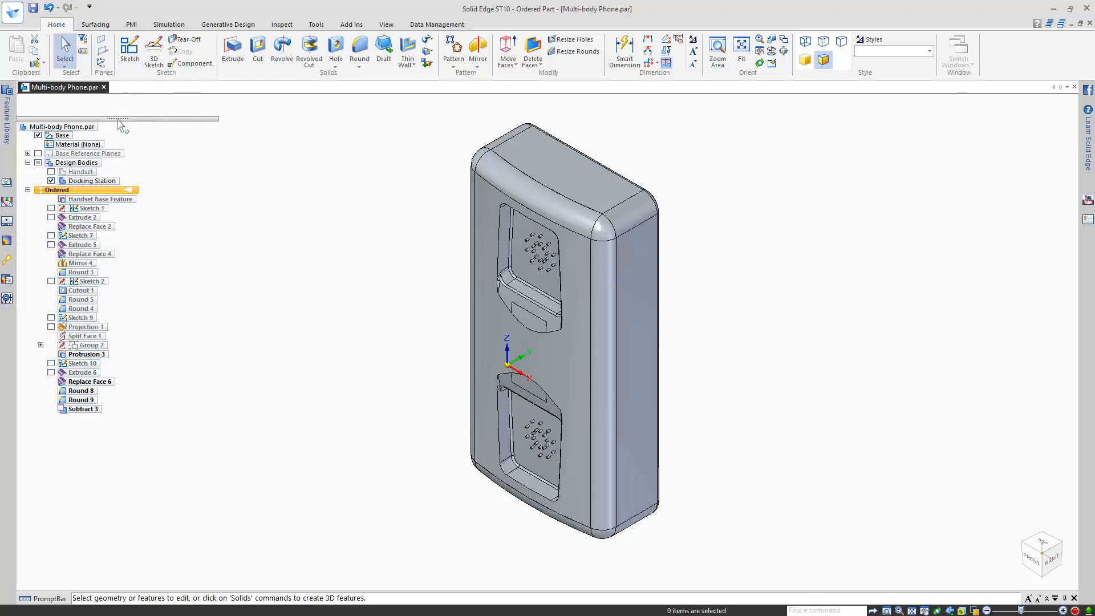
{"action": "left_click", "coordinate": [88, 345]}
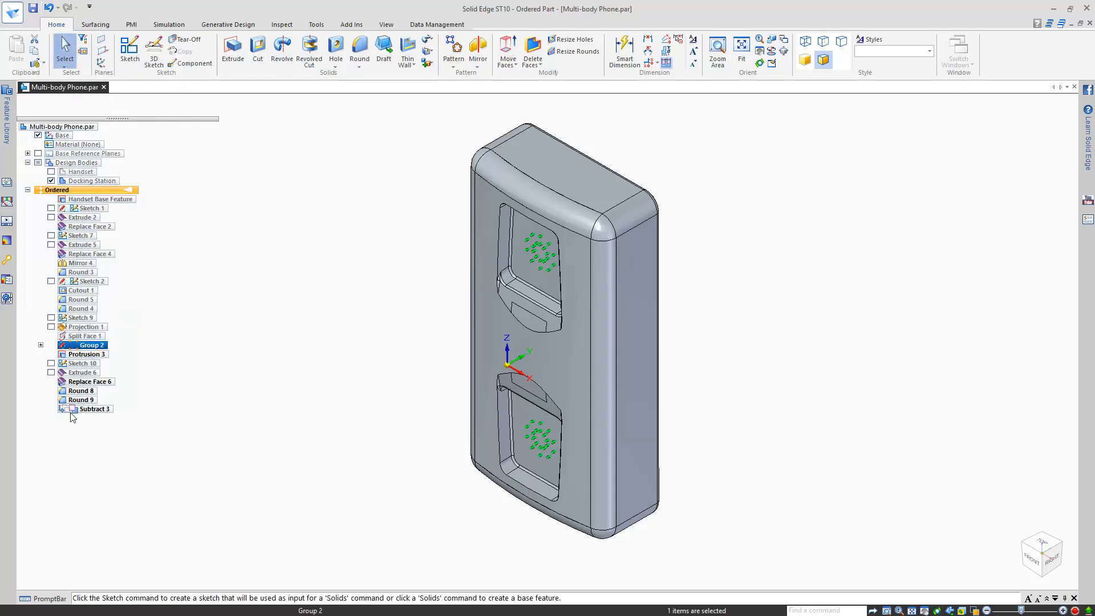
{"action": "left_click_drag", "start_coordinate": [73, 417], "coordinate": [72, 416]}
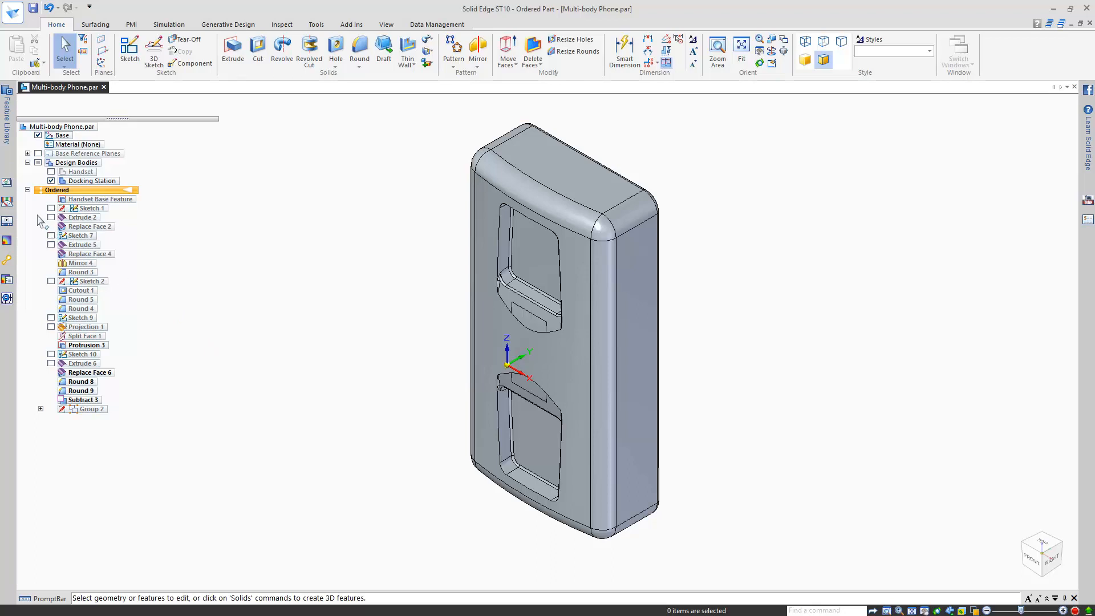
Show the Handset body, inspect it with the Docking Station hidden, and show both bodies in isometric view
{"action": "left_click", "coordinate": [51, 172]}
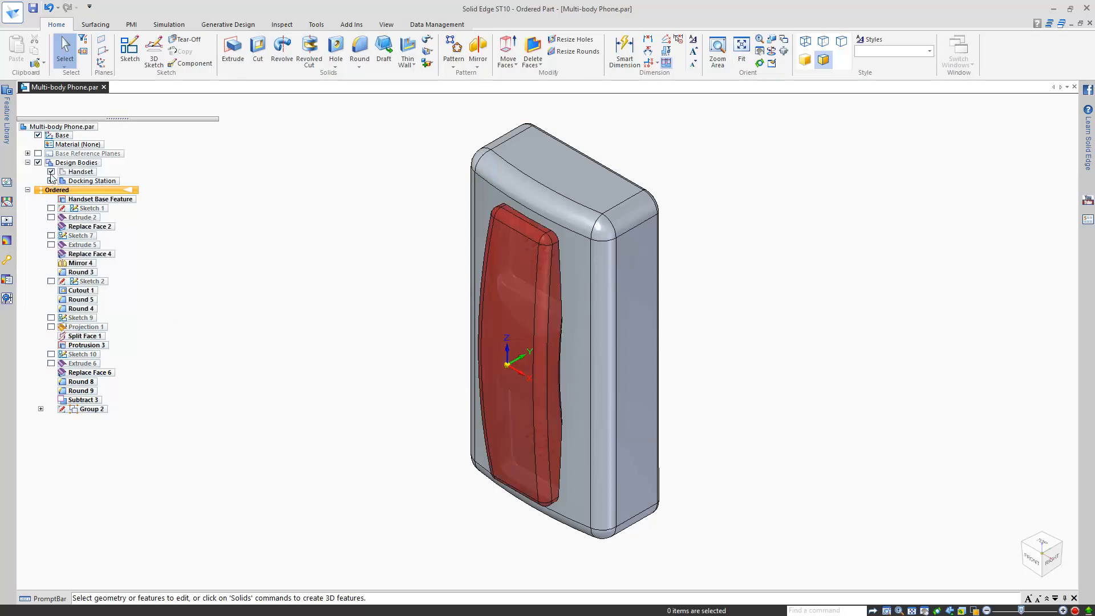
{"action": "left_click", "coordinate": [50, 181]}
{"action": "middle_click_drag", "start_coordinate": [393, 210], "coordinate": [368, 197]}
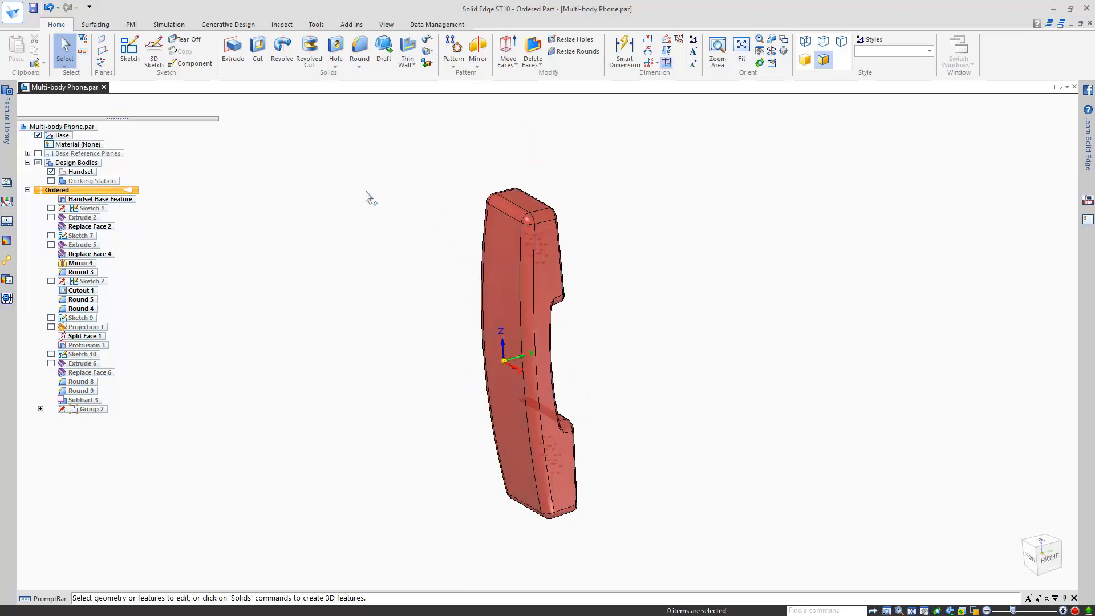
{"action": "left_click", "coordinate": [51, 181]}
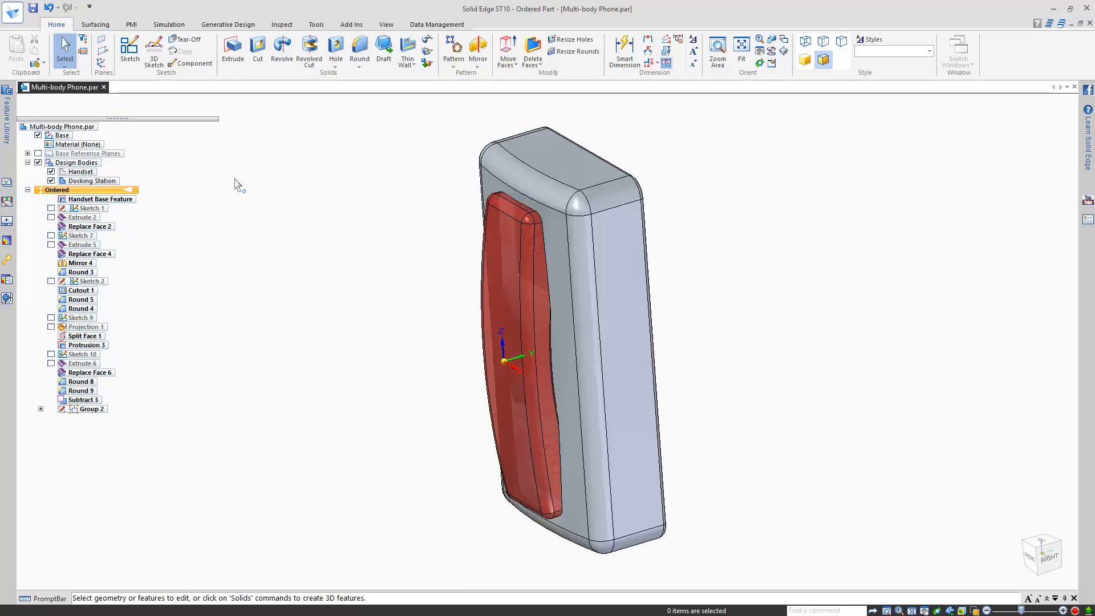
{"action": "key", "text": "ctrl+i"}
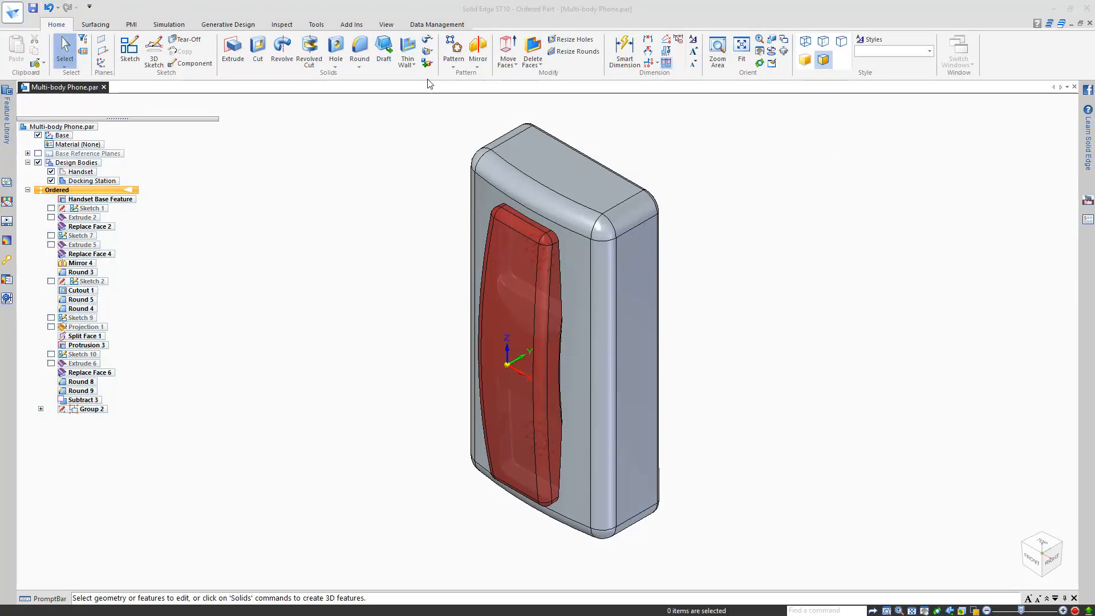
Sketch a horizontal line on the horizontal base reference plane, crossing the docking station and extending past both sides
{"action": "left_click", "coordinate": [135, 50]}
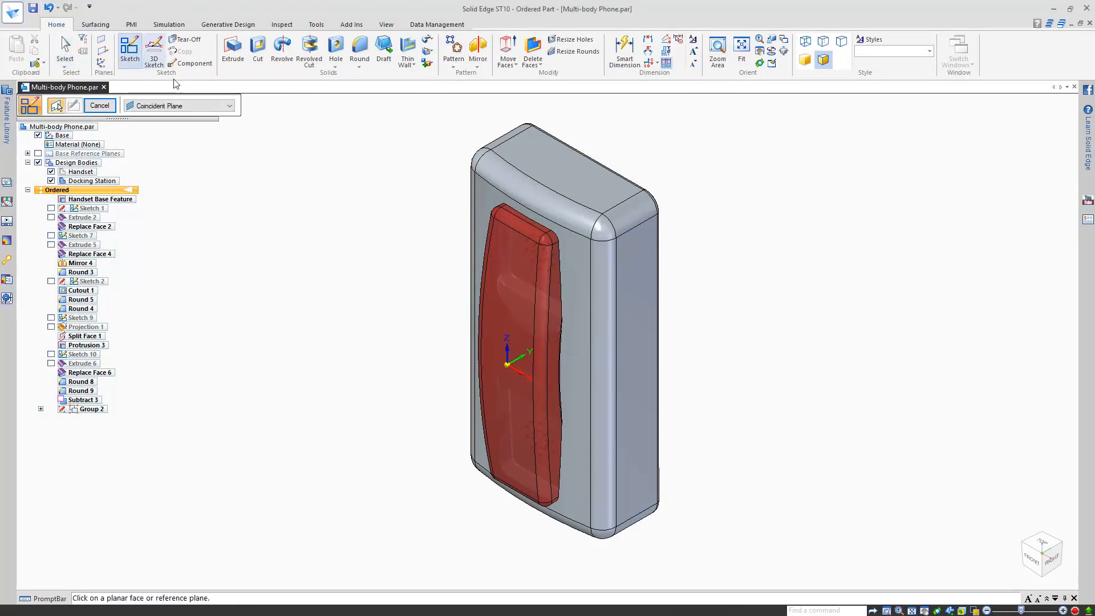
{"action": "left_click", "coordinate": [536, 369]}
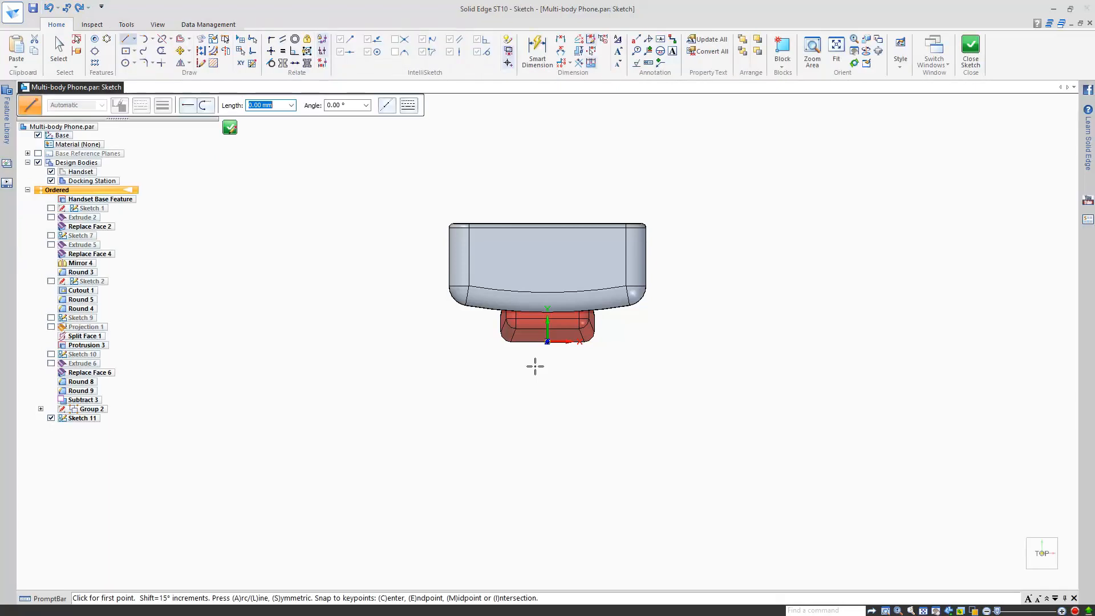
{"action": "left_click", "coordinate": [383, 255]}
{"action": "left_click", "coordinate": [705, 255]}
{"action": "right_click", "coordinate": [726, 194]}
Dimension the line 25 mm from the docking station's back edge and close the sketch
{"action": "right_click_drag", "start_coordinate": [725, 193], "coordinate": [701, 199]}
{"action": "left_click", "coordinate": [591, 255]}
{"action": "scroll", "coordinate": [574, 227], "scroll_direction": "up", "scroll_amount": 5}
{"action": "left_click", "coordinate": [574, 227]}
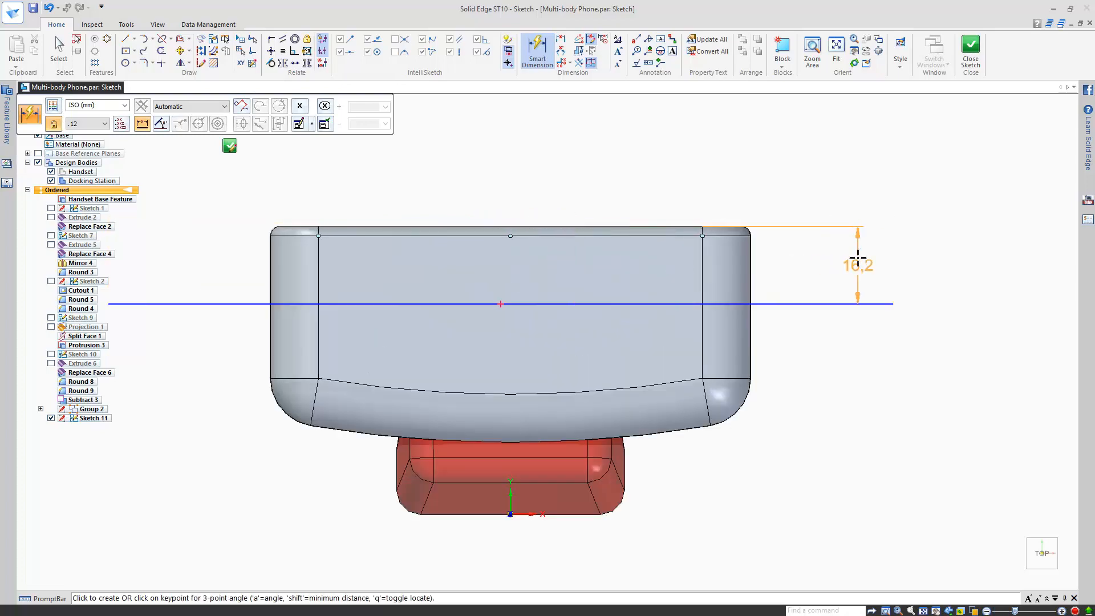
{"action": "left_click", "coordinate": [858, 265]}
{"action": "type", "text": "25"}
{"action": "key", "text": "Return"}
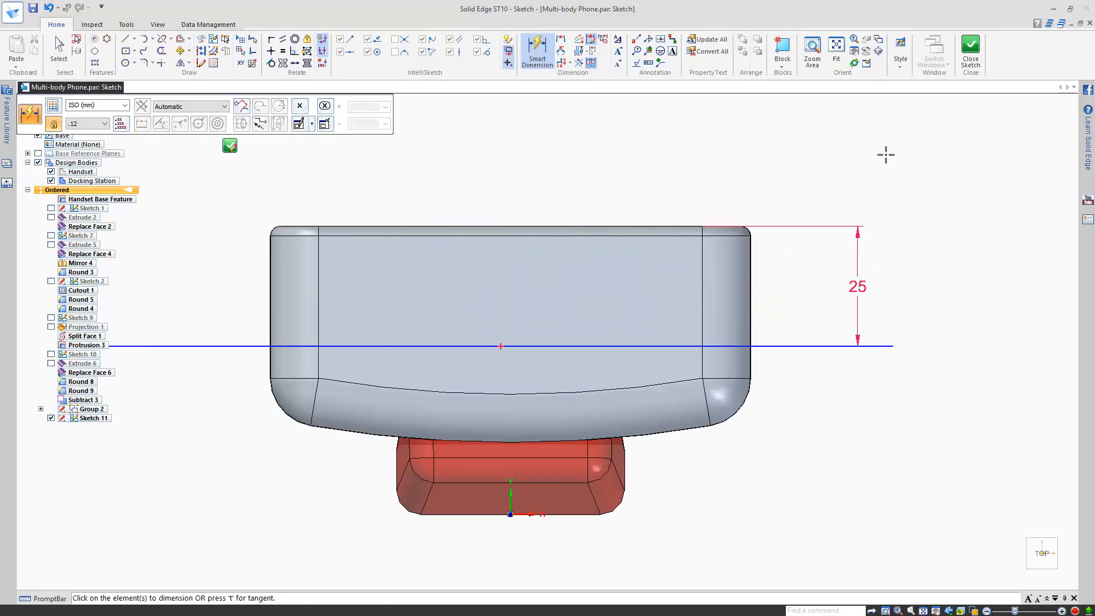
{"action": "left_click", "coordinate": [971, 46]}
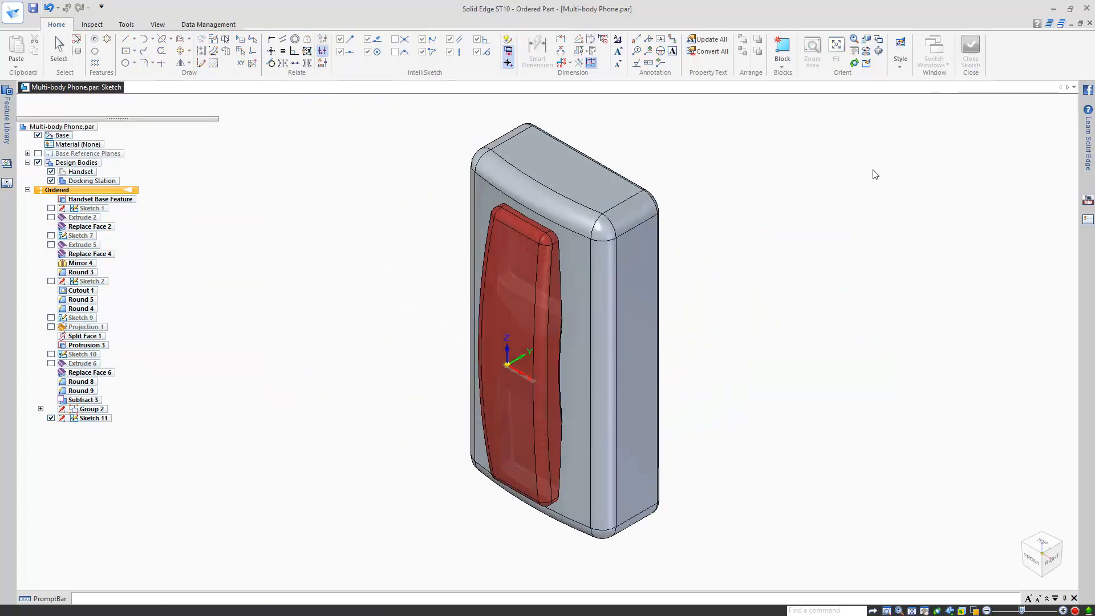
{"action": "right_click", "coordinate": [858, 188]}
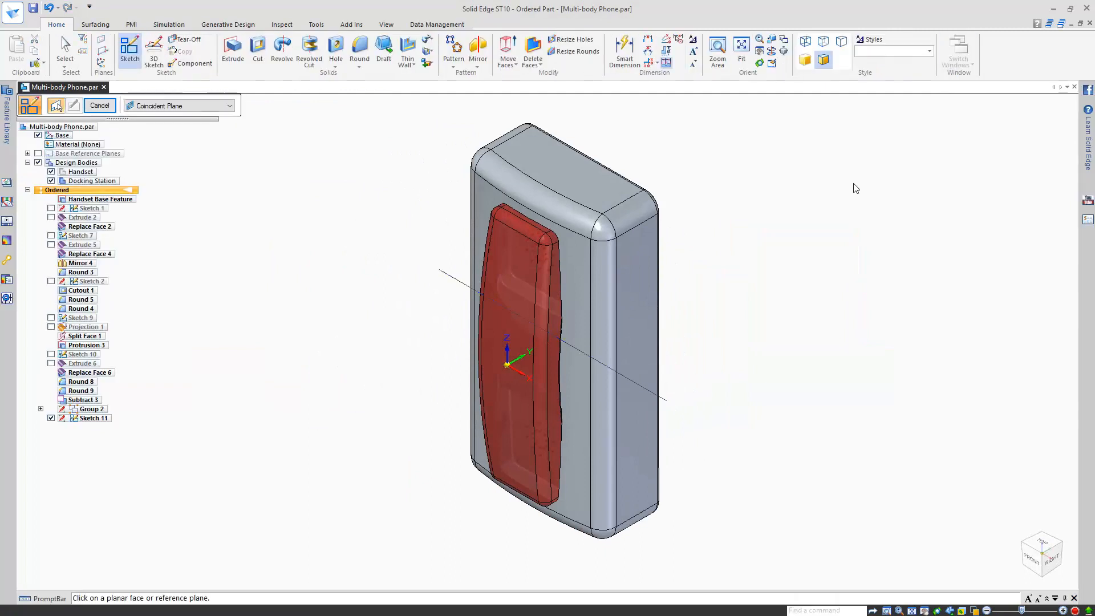
Extrude the sketched line as a symmetric surface, setting its extent at the vertex on the docking station's top back edge
{"action": "right_click_drag", "start_coordinate": [853, 182], "coordinate": [849, 226]}
{"action": "left_click", "coordinate": [850, 231]}
{"action": "left_click", "coordinate": [640, 385]}
{"action": "right_click", "coordinate": [785, 306]}
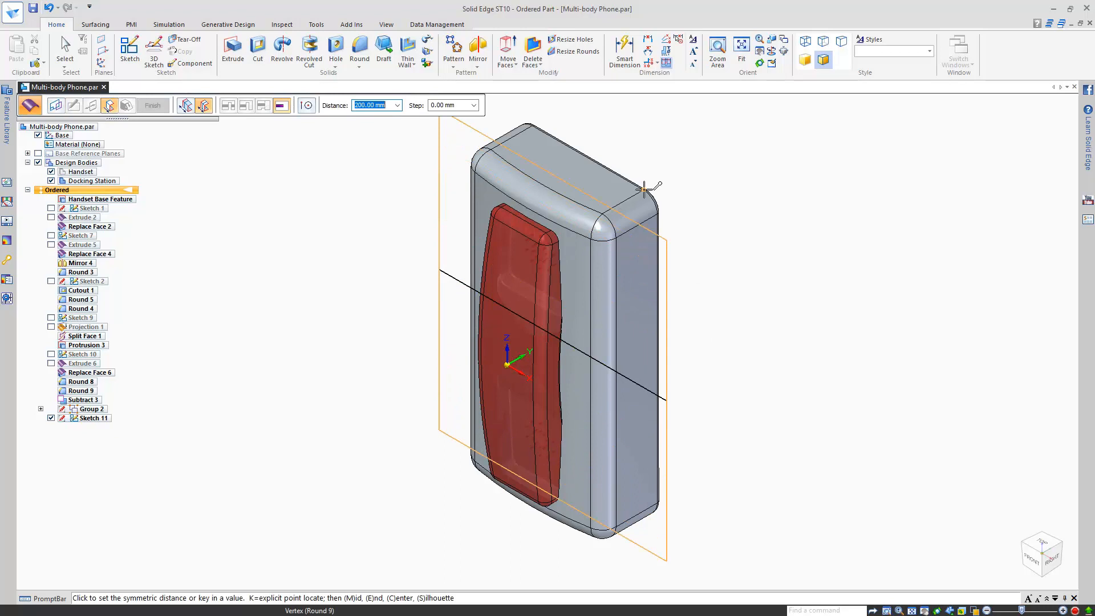
{"action": "left_click", "coordinate": [654, 189]}
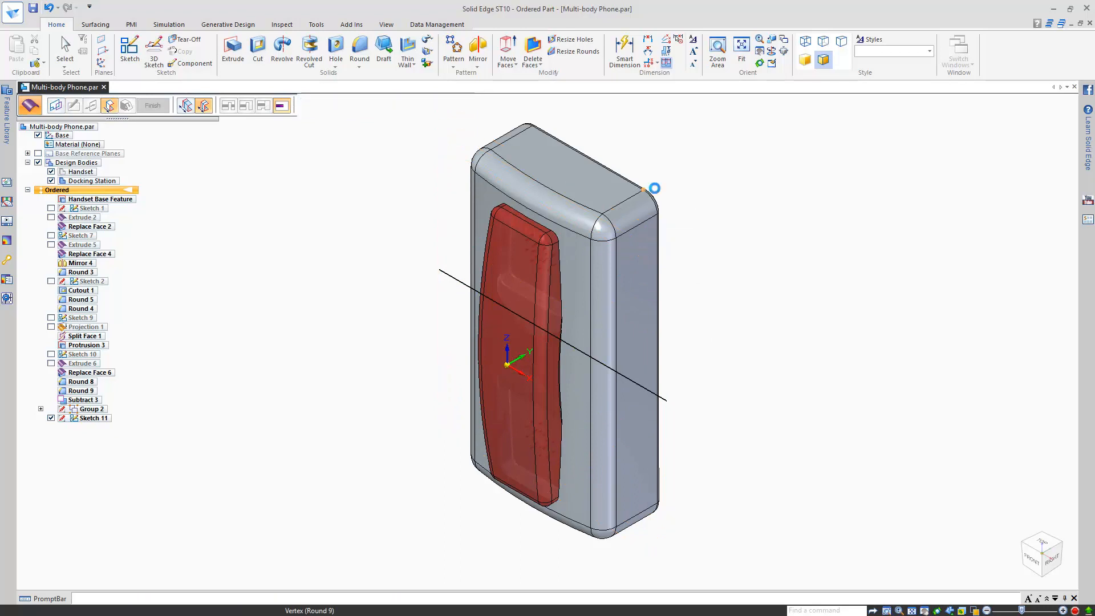
{"action": "right_click", "coordinate": [757, 174]}
{"action": "key", "text": "Escape"}
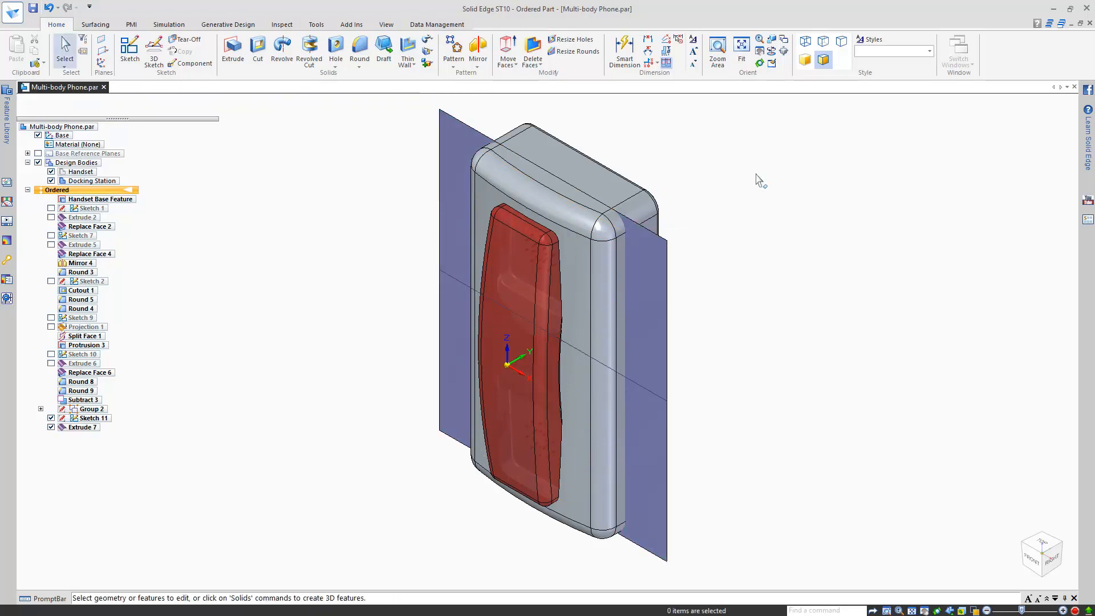
Split the Docking Station body, using the extruded surface as the cutting tool
{"action": "left_click", "coordinate": [426, 63]}
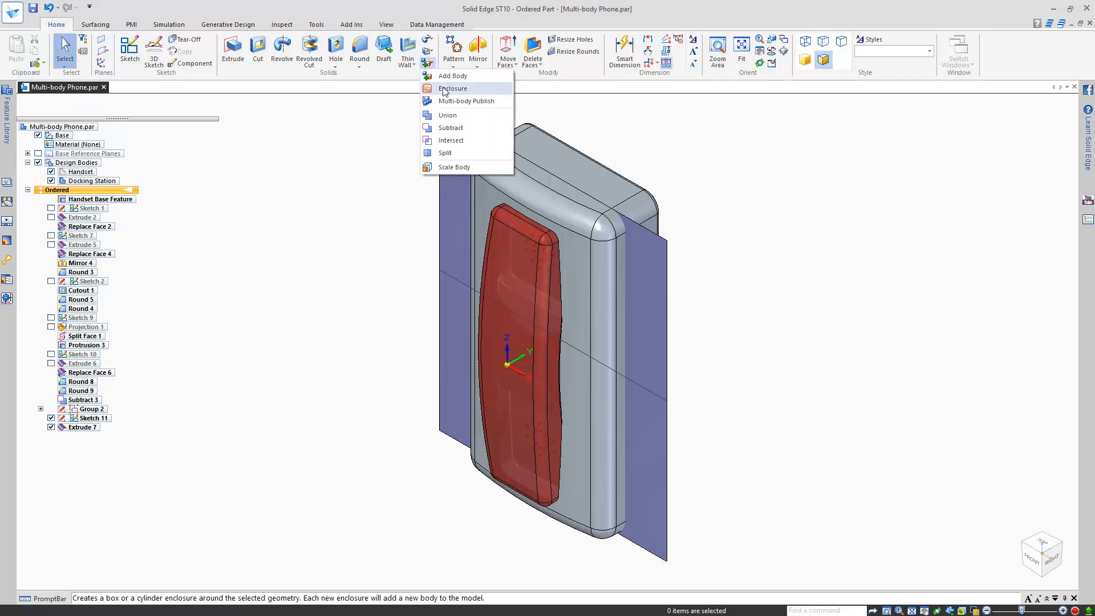
{"action": "left_click", "coordinate": [474, 153]}
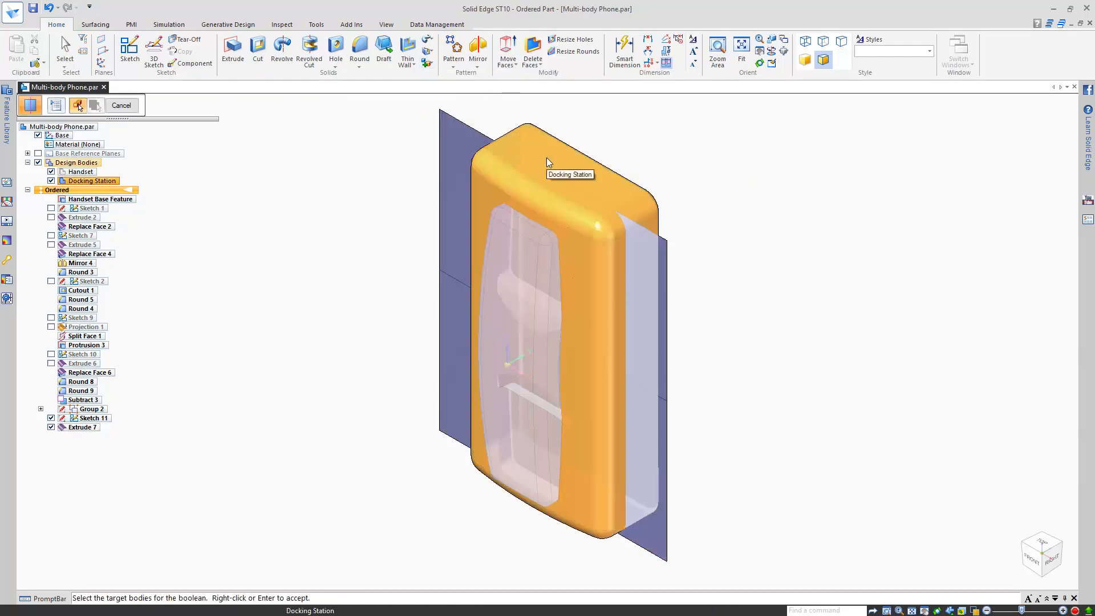
{"action": "left_click", "coordinate": [547, 157]}
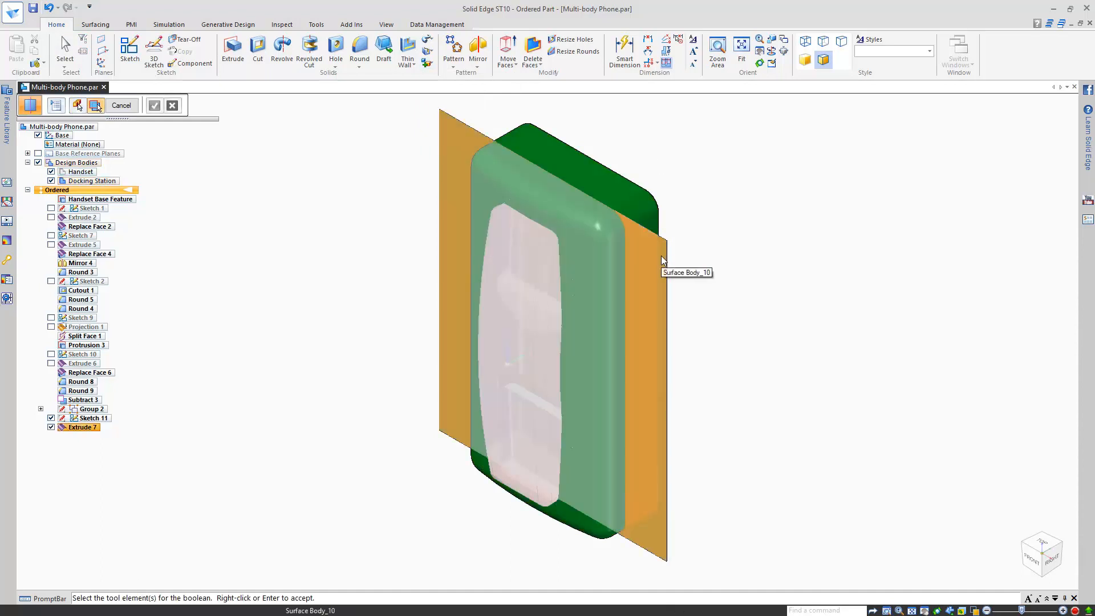
{"action": "left_click", "coordinate": [662, 258]}
{"action": "right_click", "coordinate": [804, 164]}
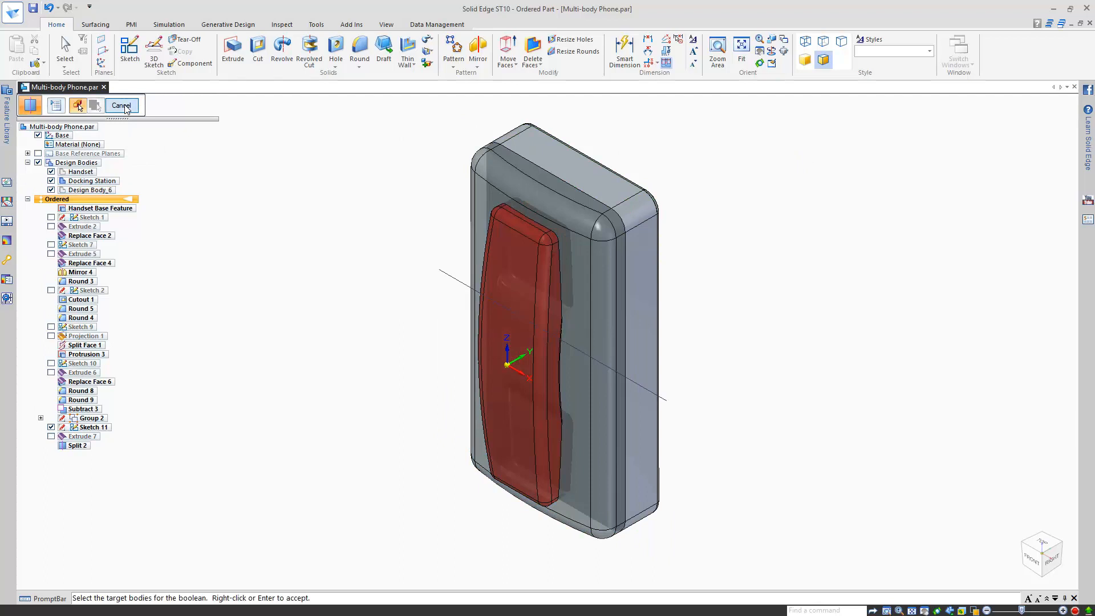
{"action": "left_click", "coordinate": [122, 106]}
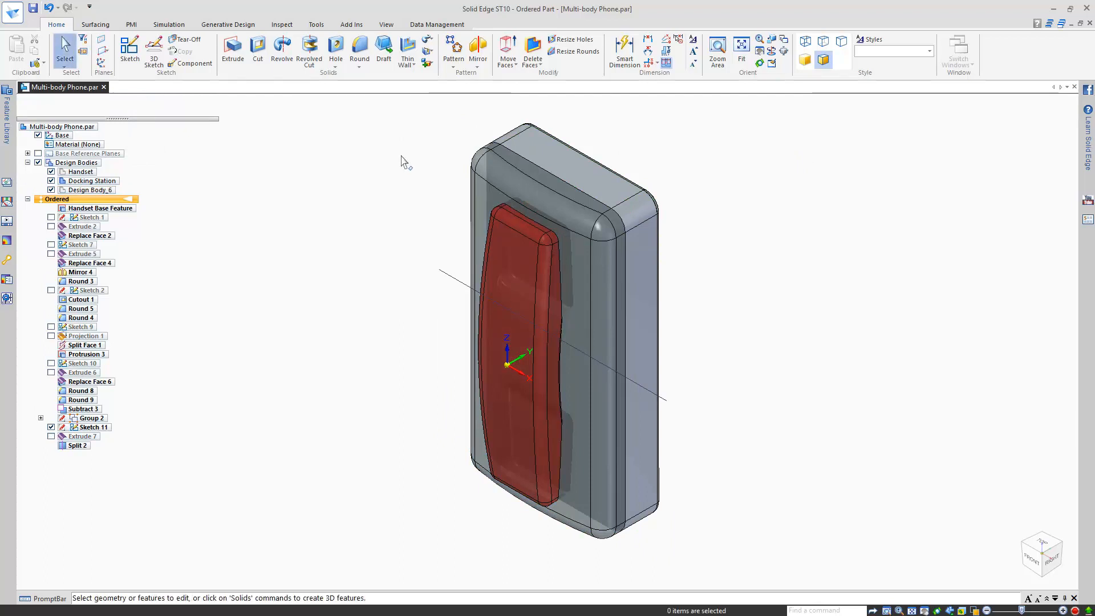
Hollow out the Docking Station body with Thin Wall, leaving its flat front split face open
{"action": "left_click", "coordinate": [407, 48]}
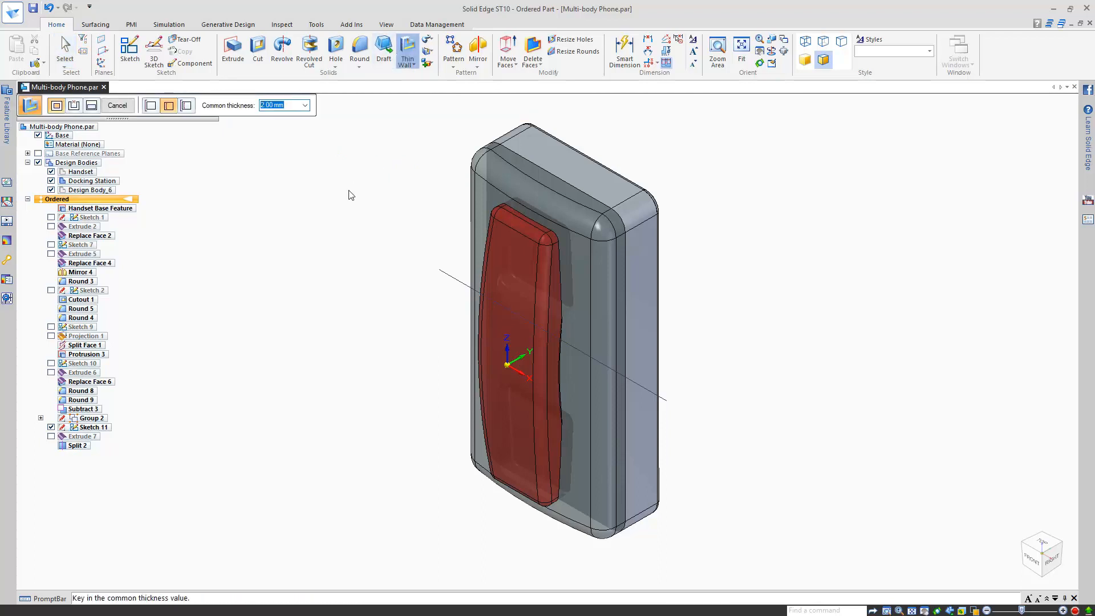
{"action": "key", "text": "Return"}
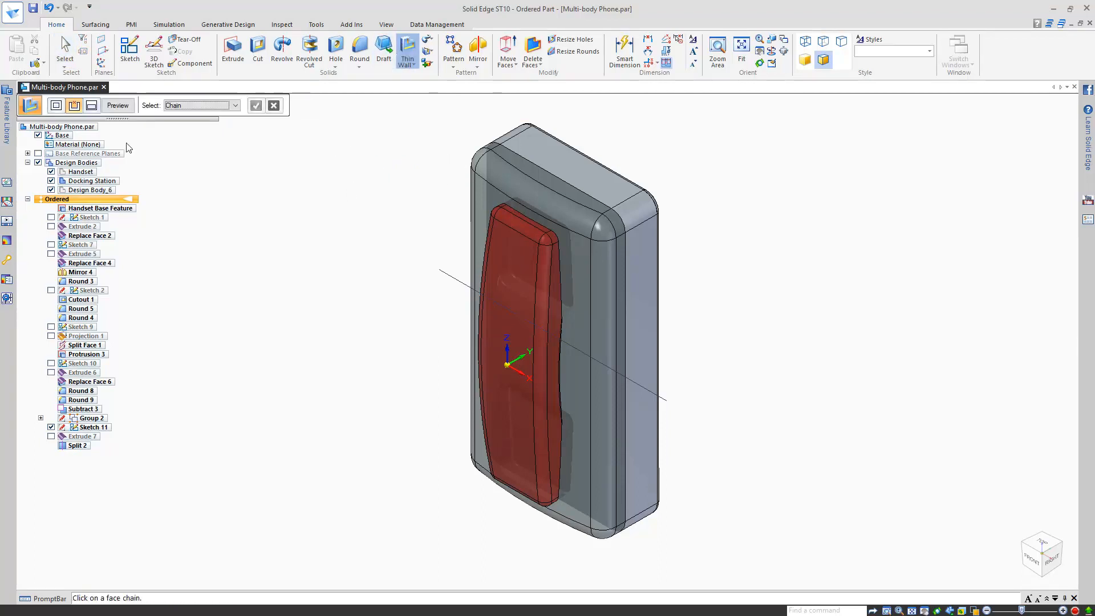
{"action": "right_click", "coordinate": [586, 225]}
{"action": "left_click", "coordinate": [482, 234]}
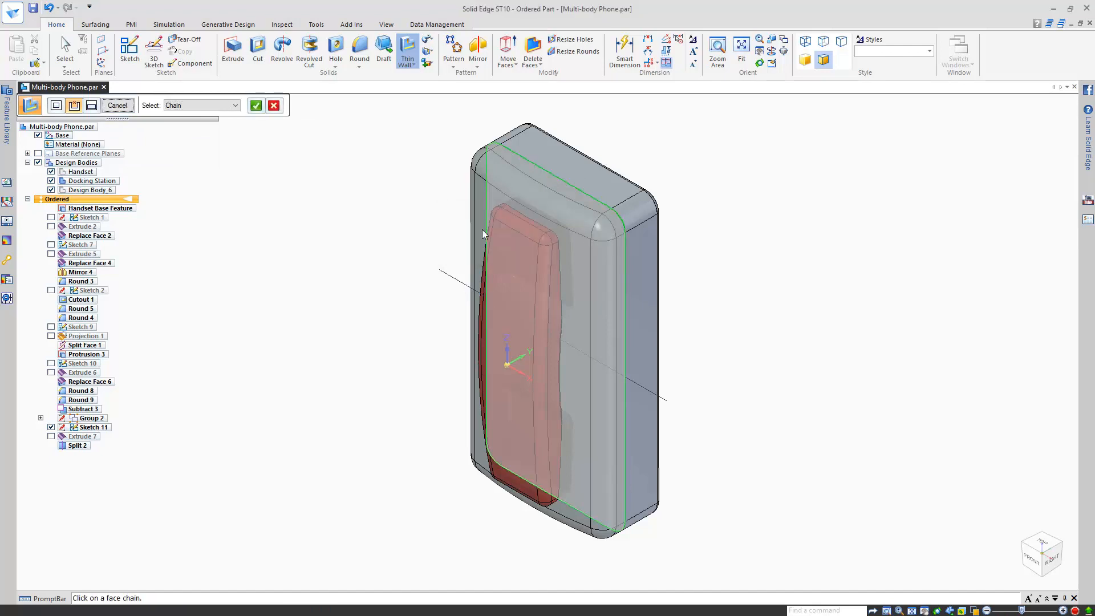
{"action": "right_click", "coordinate": [354, 186]}
{"action": "scroll", "coordinate": [618, 156], "scroll_direction": "up", "scroll_amount": 3}
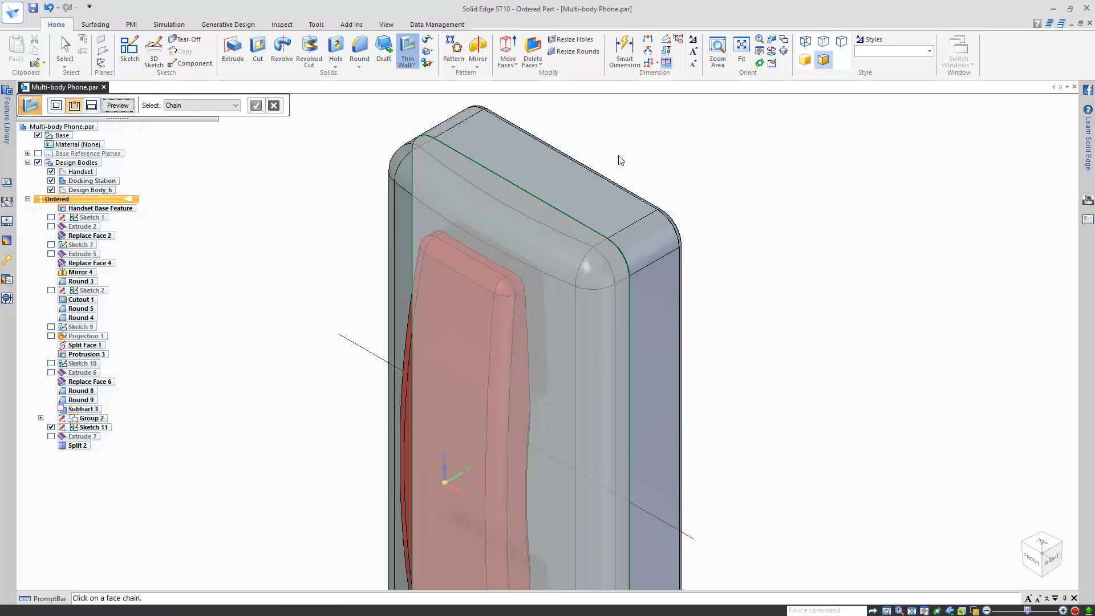
{"action": "left_click", "coordinate": [118, 106]}
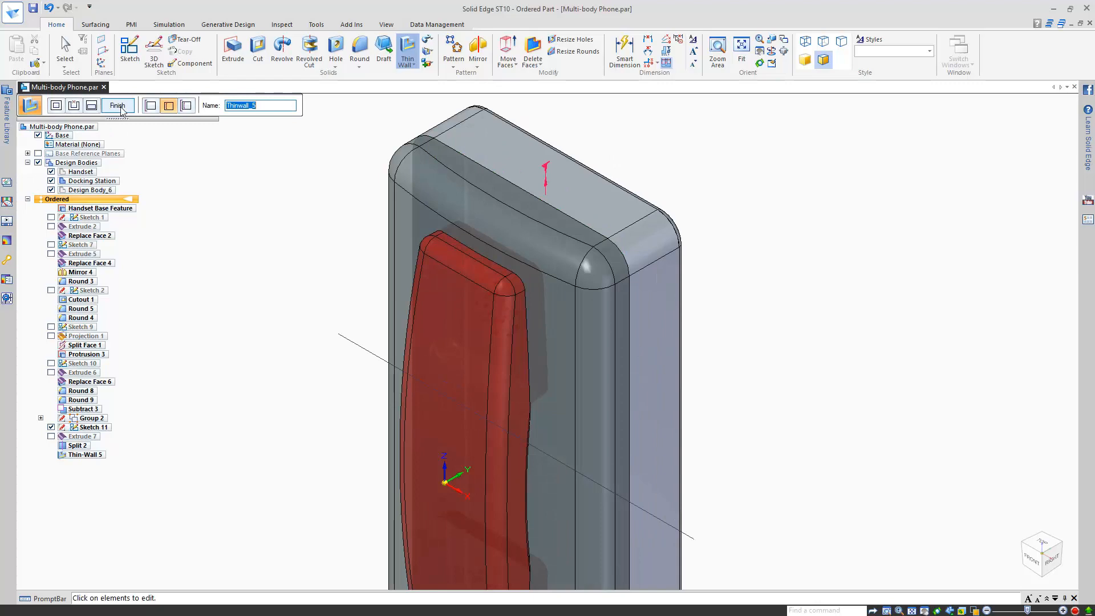
{"action": "left_click", "coordinate": [119, 106]}
Toggle the display of the Docking Station and Design Body_6 to inspect the hollowed back body in isometric view
{"action": "left_click", "coordinate": [51, 181]}
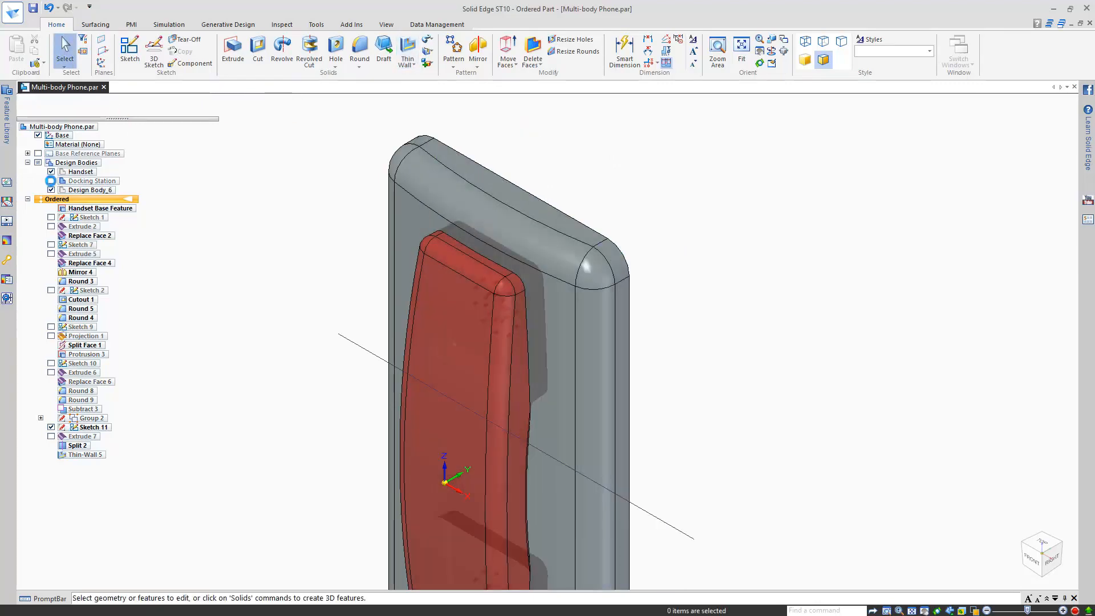
{"action": "left_click", "coordinate": [51, 191]}
{"action": "middle_click_drag", "start_coordinate": [223, 204], "coordinate": [232, 175]}
{"action": "key", "text": "ctrl+i"}
{"action": "left_click", "coordinate": [51, 181]}
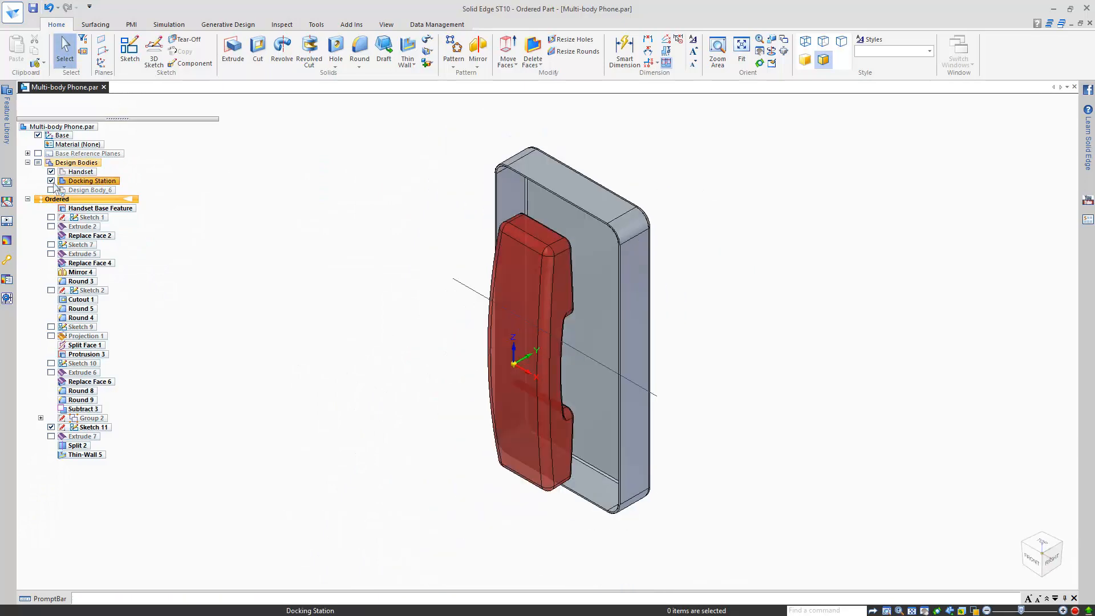
Show and activate Design Body_6 with the Docking Station hidden, and hollow it with a 1 mm Thin Wall open at its flat back face
{"action": "left_click", "coordinate": [52, 190]}
{"action": "middle_click_drag", "start_coordinate": [447, 187], "coordinate": [289, 174]}
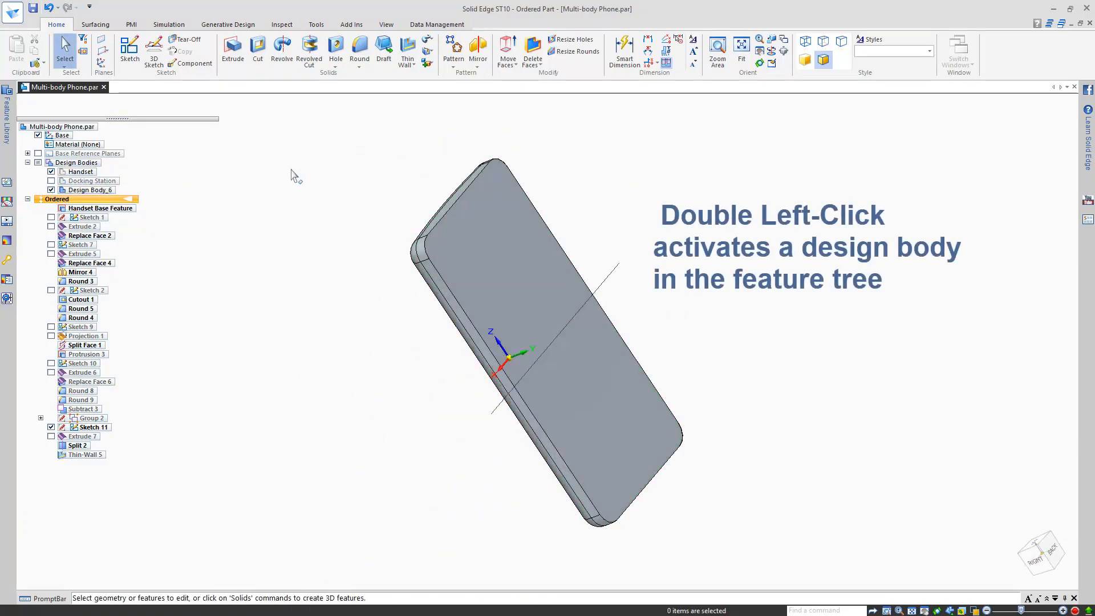
{"action": "left_click", "coordinate": [408, 52]}
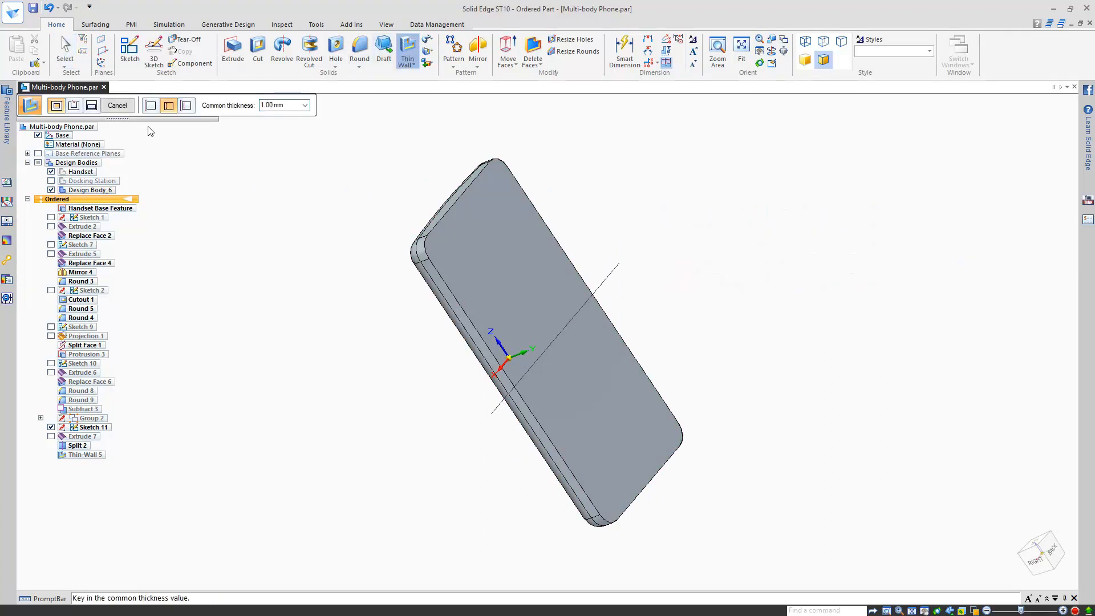
{"action": "left_click", "coordinate": [74, 105]}
{"action": "left_click", "coordinate": [499, 212]}
{"action": "right_click", "coordinate": [332, 192]}
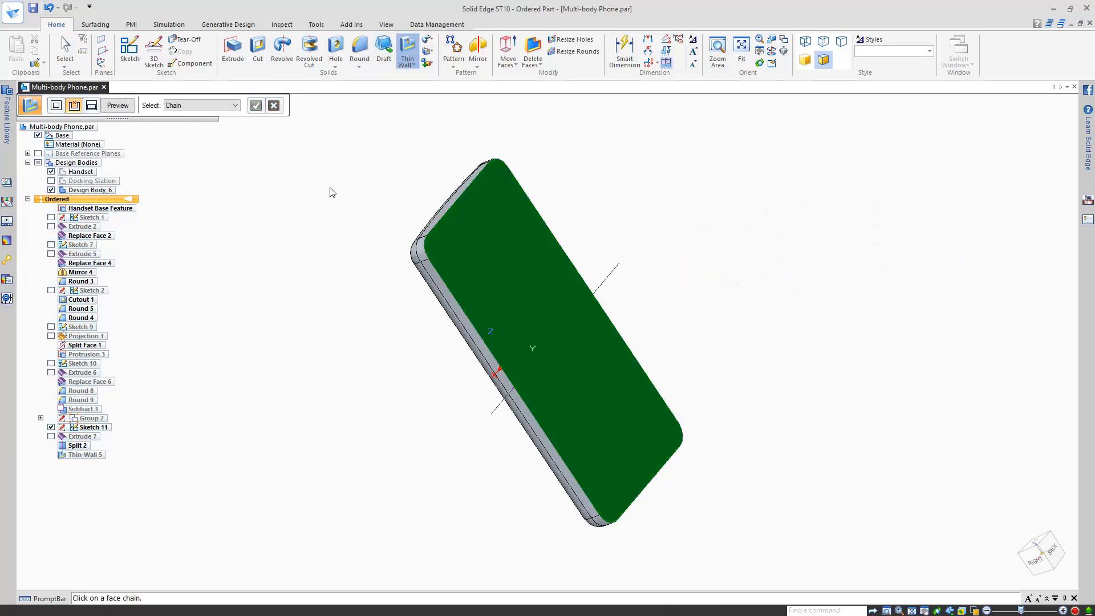
{"action": "left_click", "coordinate": [117, 105]}
{"action": "left_click", "coordinate": [121, 106]}
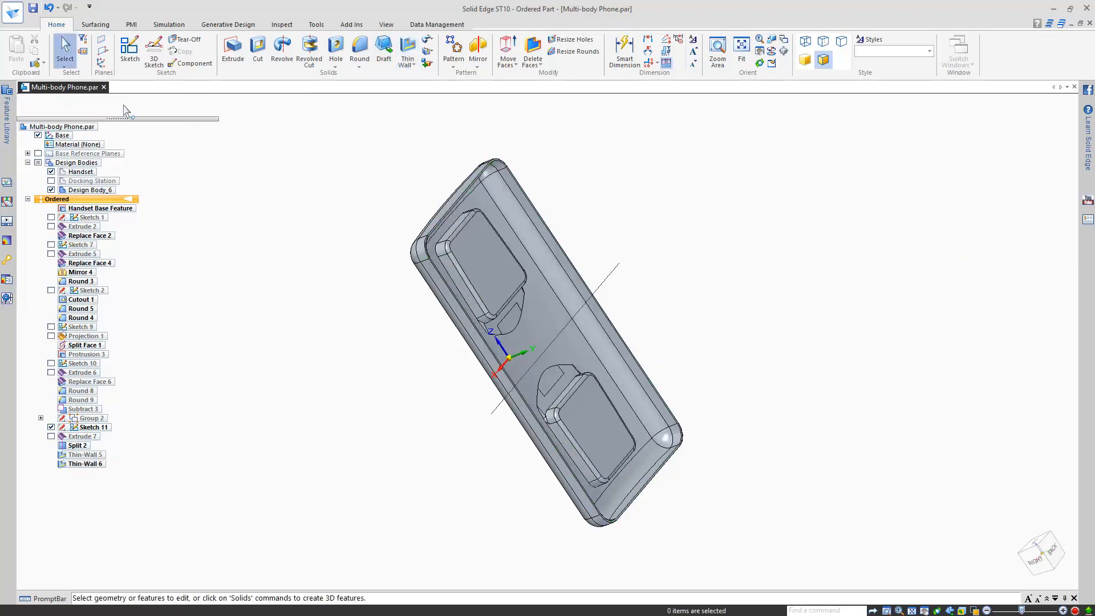
Show the Docking Station body together with the other bodies in isometric view
{"action": "middle_click_drag", "start_coordinate": [283, 228], "coordinate": [353, 165]}
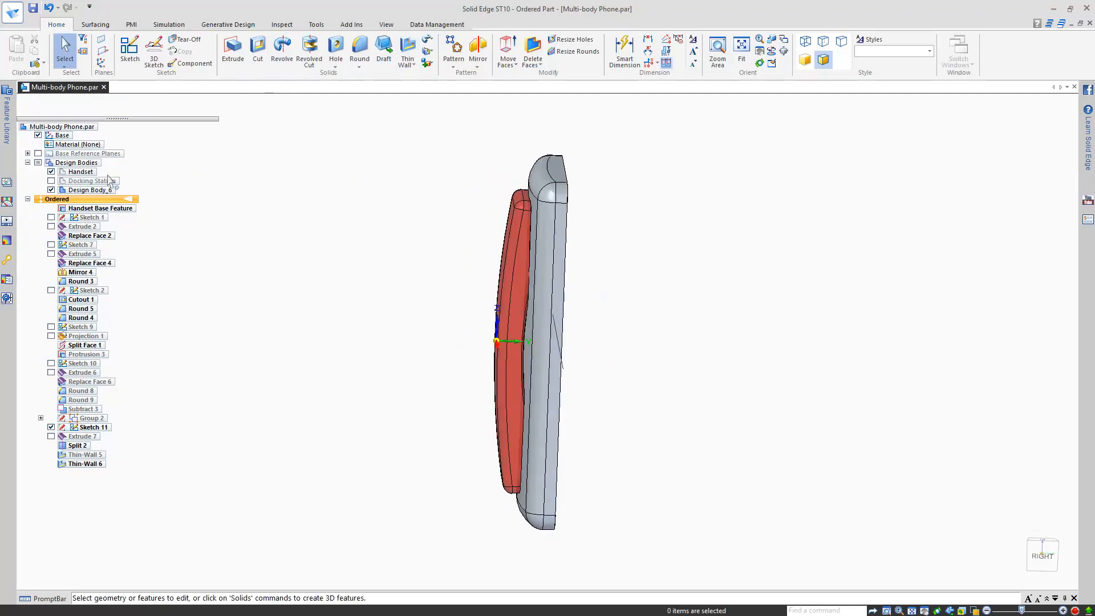
{"action": "left_click", "coordinate": [50, 181]}
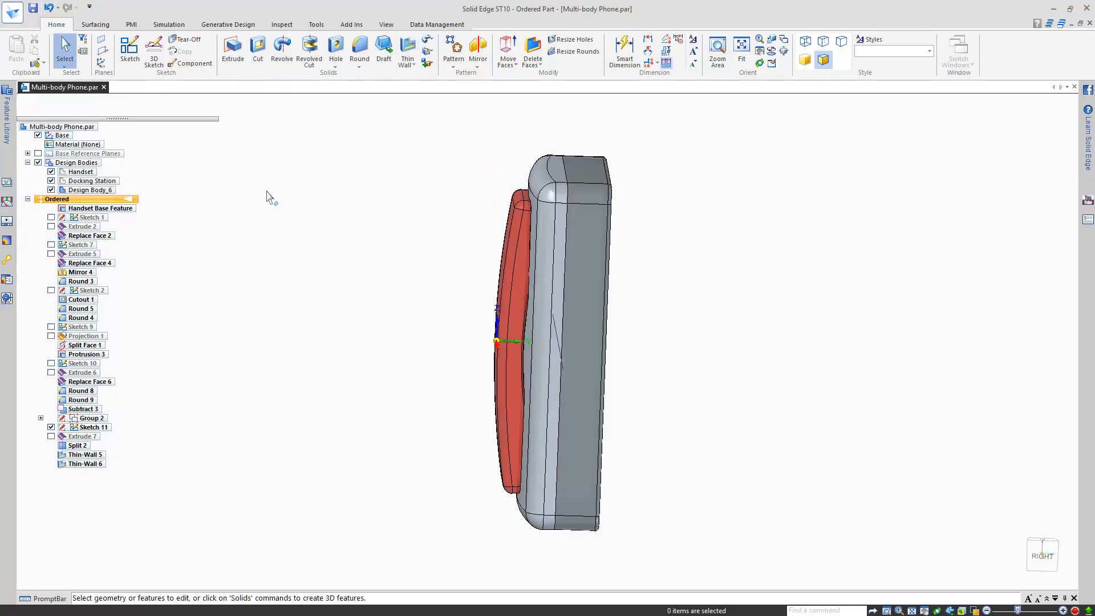
{"action": "key", "text": "ctrl+i"}
Rename Design Body_6 to Docking Station Front
{"action": "left_click", "coordinate": [100, 190]}
{"action": "key", "text": "F2"}
{"action": "key", "text": "BackSpace"}
{"action": "type", "text": "Do"}
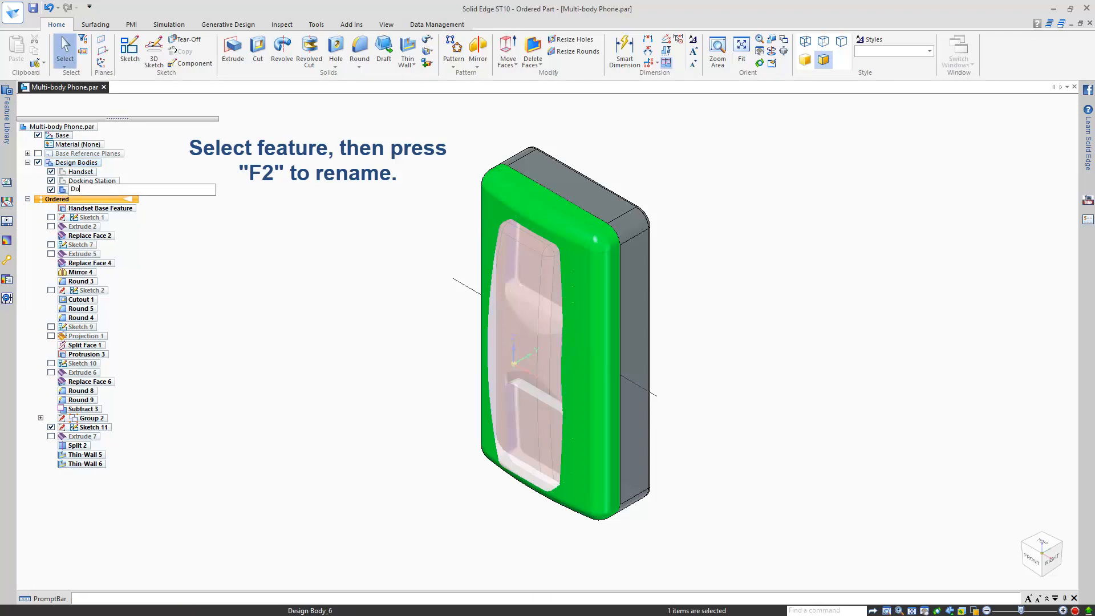
{"action": "type", "text": "cking Station Front"}
{"action": "key", "text": "Return"}
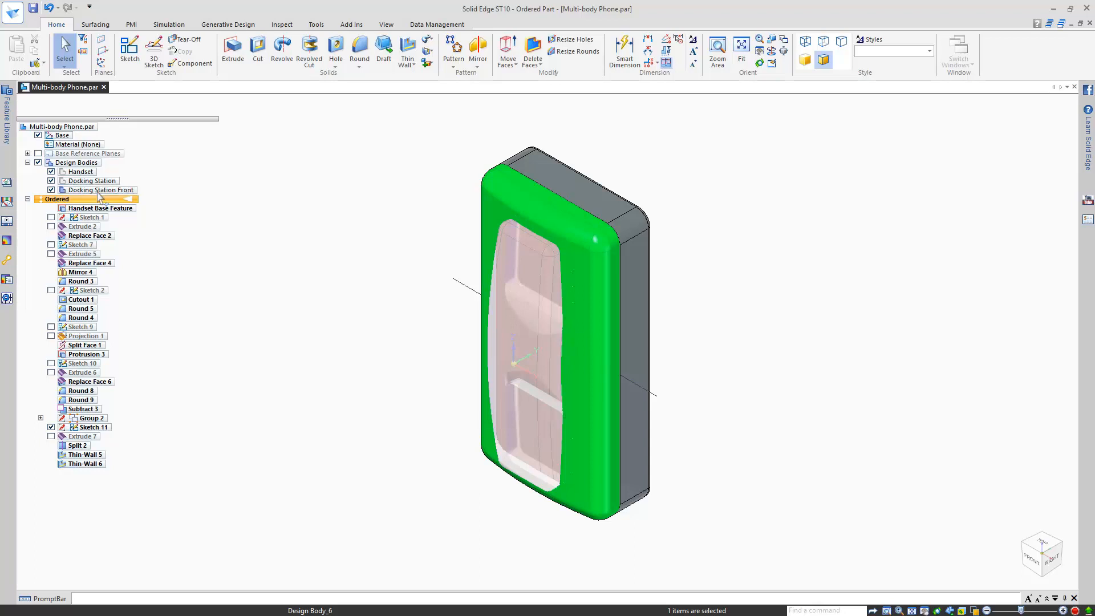
{"action": "left_click", "coordinate": [350, 210]}
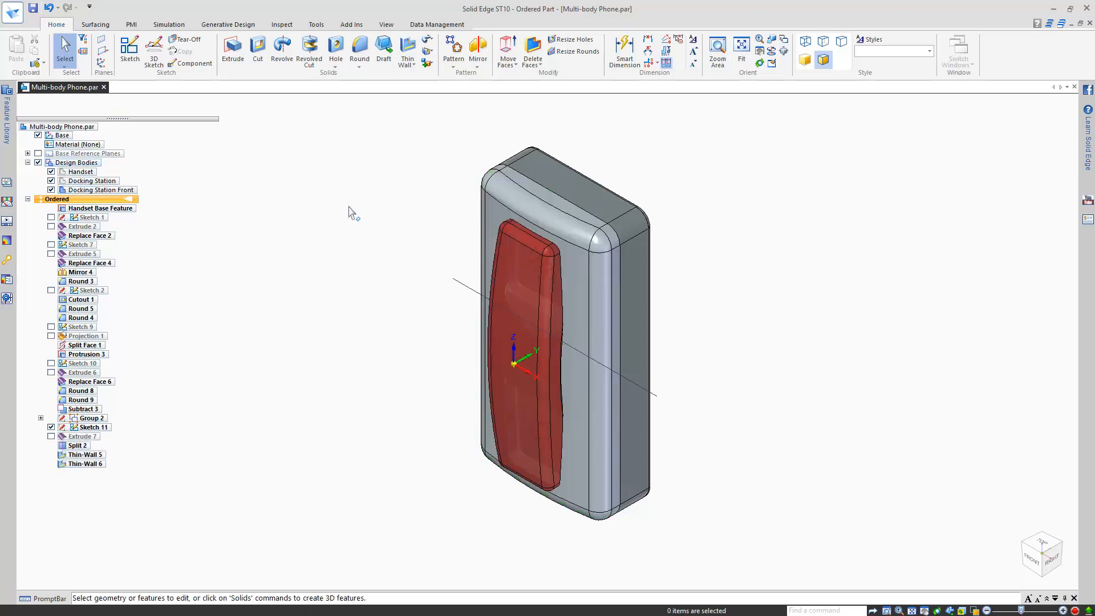
Hide Sketch 11 and make the Docking Station the assembly body with the Handset as the active body
{"action": "left_click", "coordinate": [53, 427]}
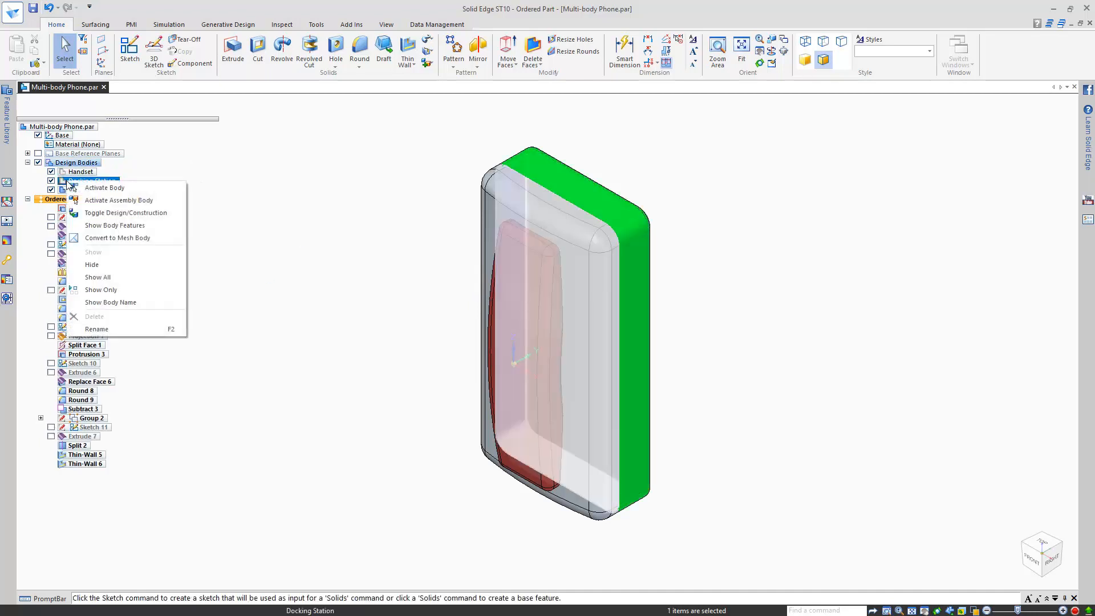
{"action": "left_click", "coordinate": [103, 187]}
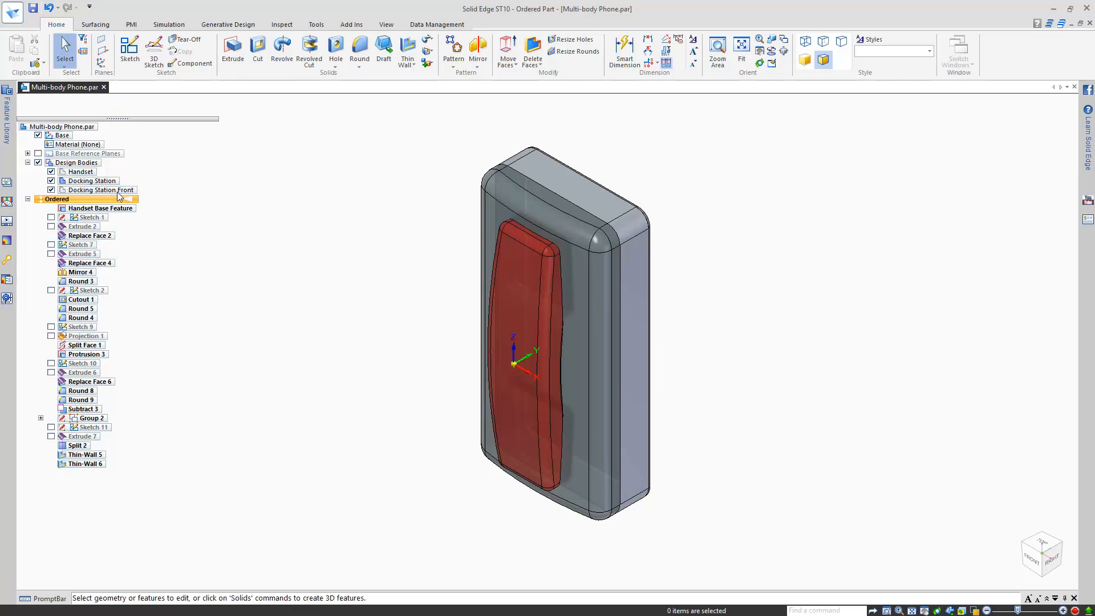
{"action": "right_click", "coordinate": [119, 191]}
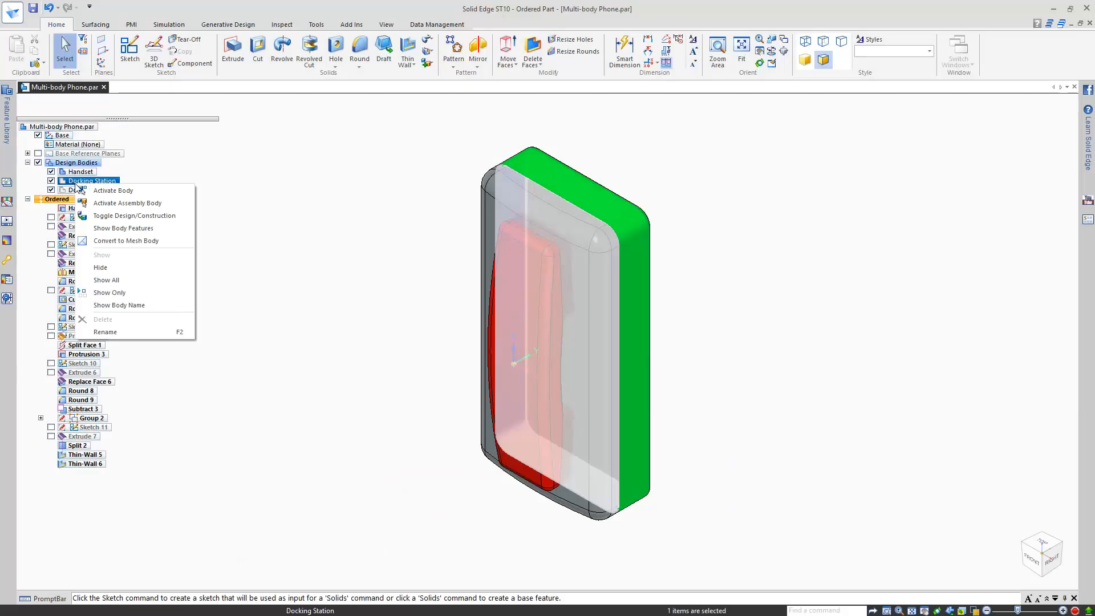
{"action": "left_click", "coordinate": [136, 206]}
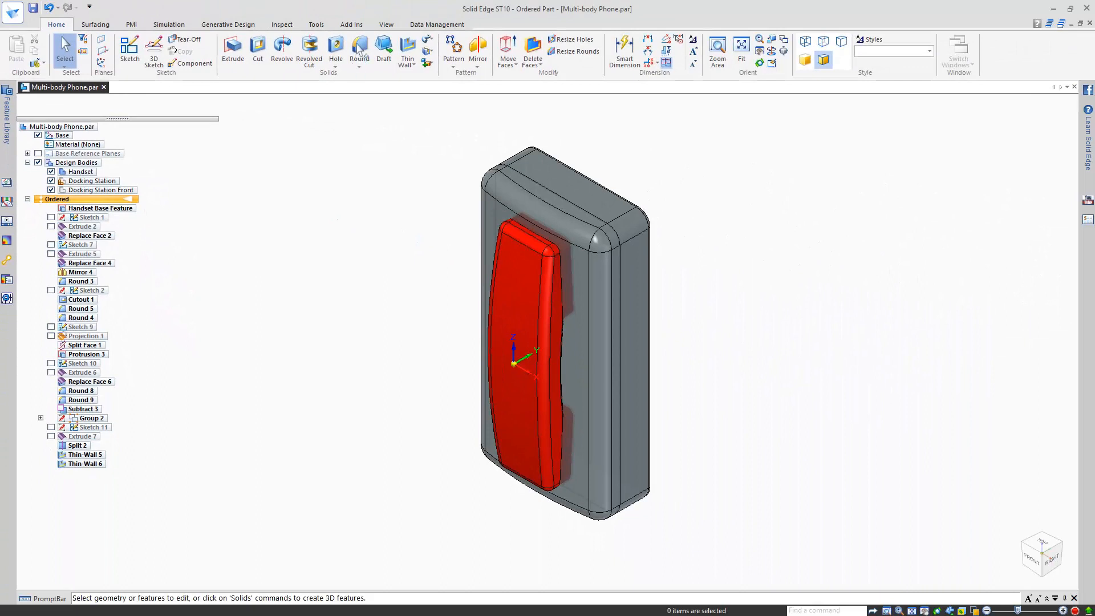
Start a 2 mm round with Edge/Corner selection on the upper and side edges of the docking station's upper handset recess
{"action": "left_click", "coordinate": [359, 50]}
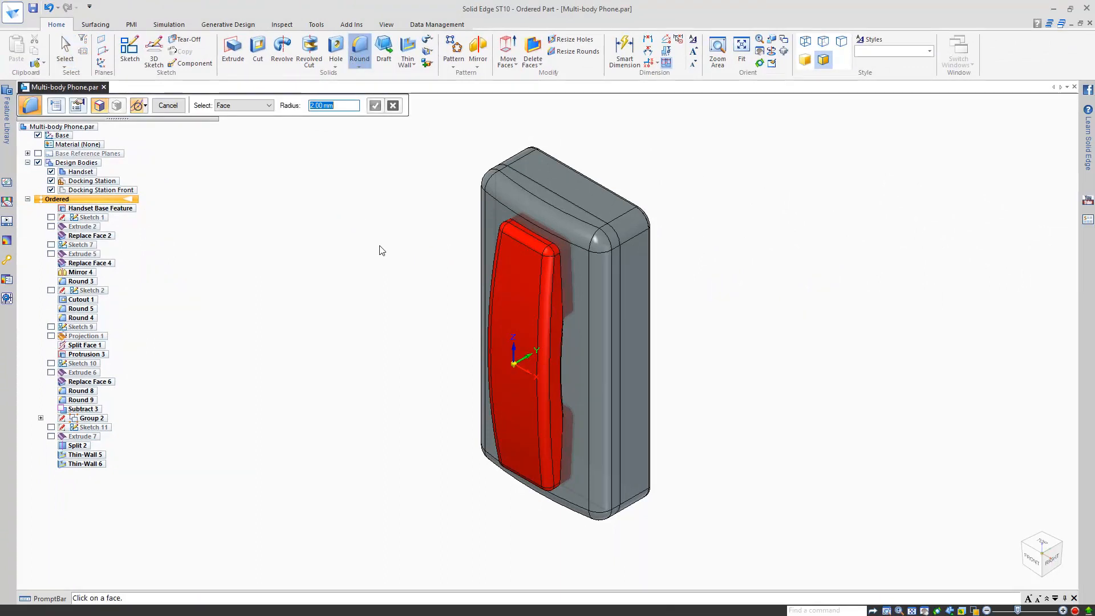
{"action": "left_click", "coordinate": [268, 106]}
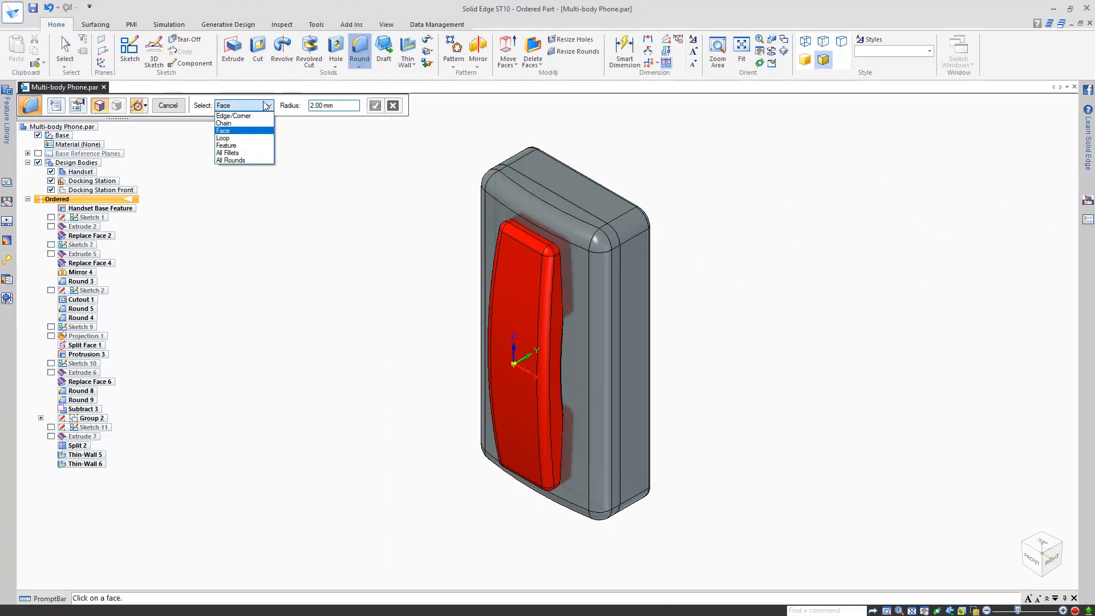
{"action": "left_click", "coordinate": [244, 138]}
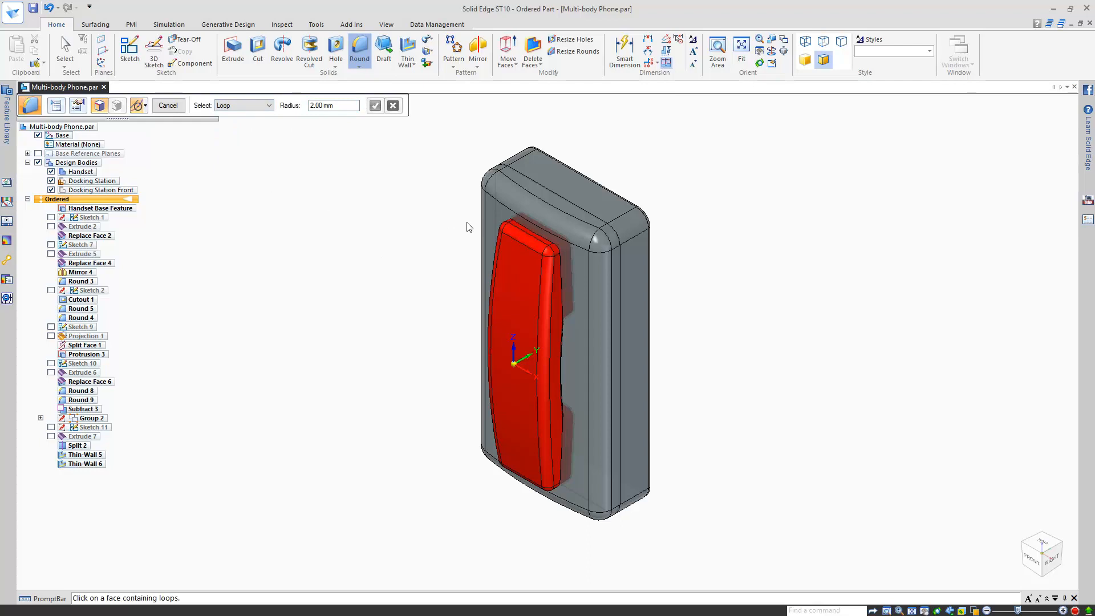
{"action": "scroll", "coordinate": [523, 231], "scroll_direction": "up", "scroll_amount": 5}
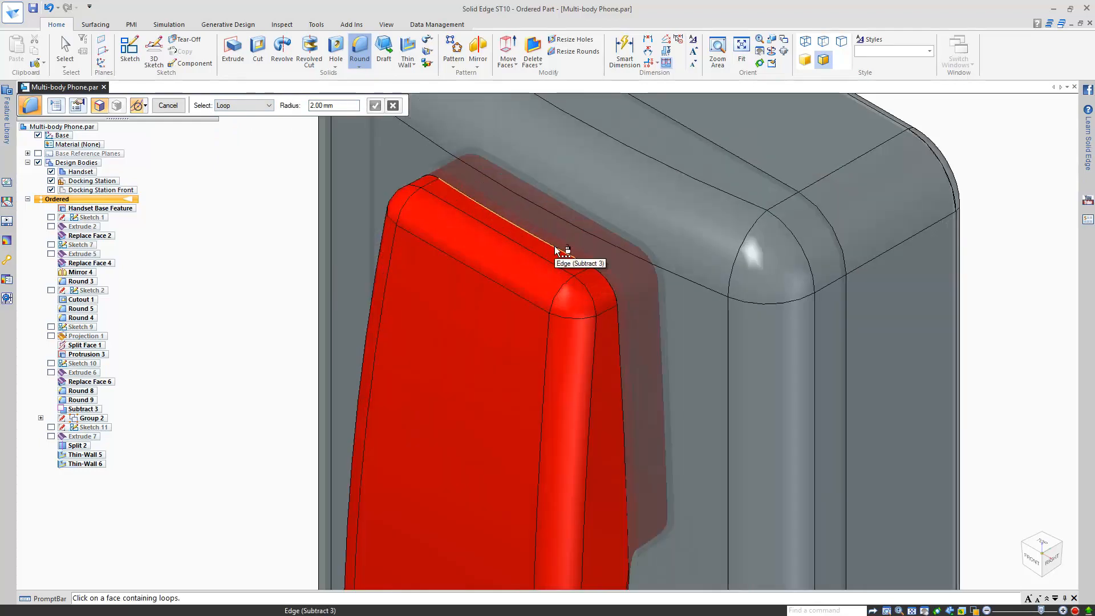
{"action": "left_click", "coordinate": [268, 106]}
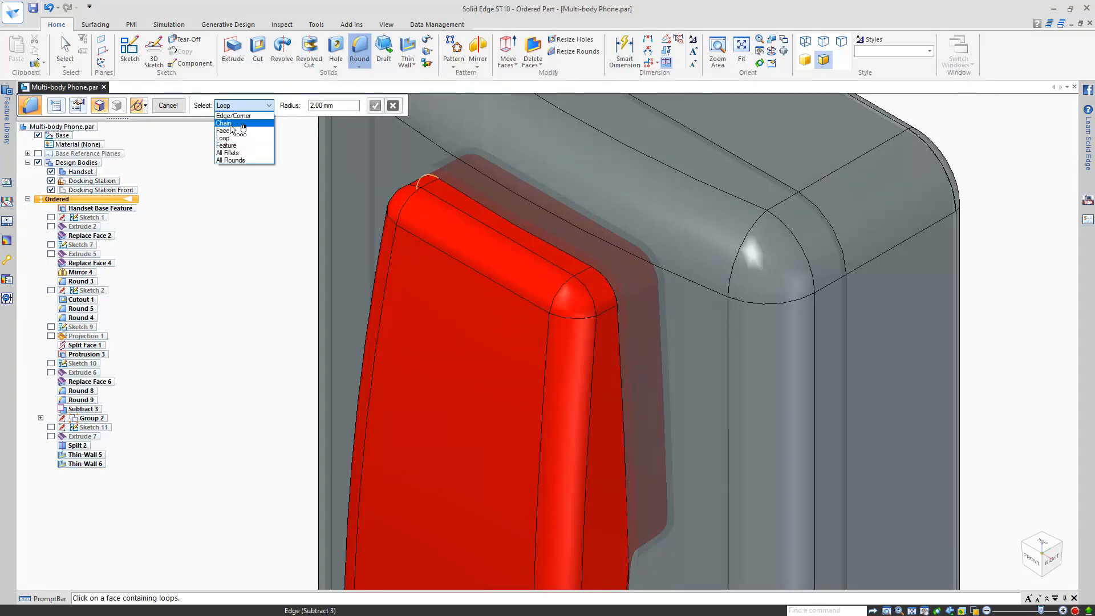
{"action": "left_click", "coordinate": [234, 115]}
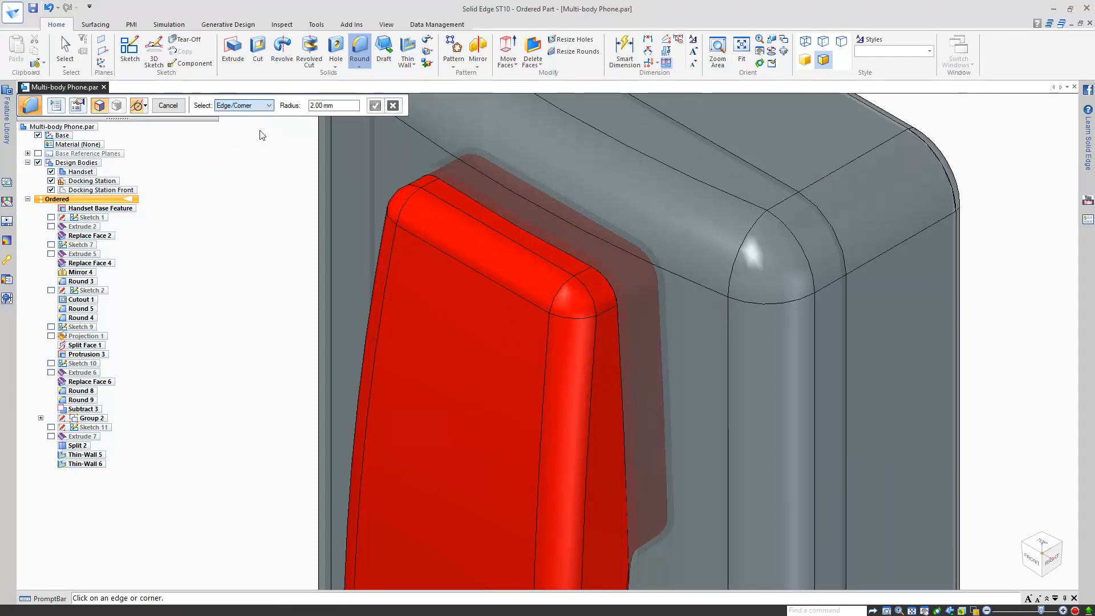
{"action": "left_click", "coordinate": [502, 219]}
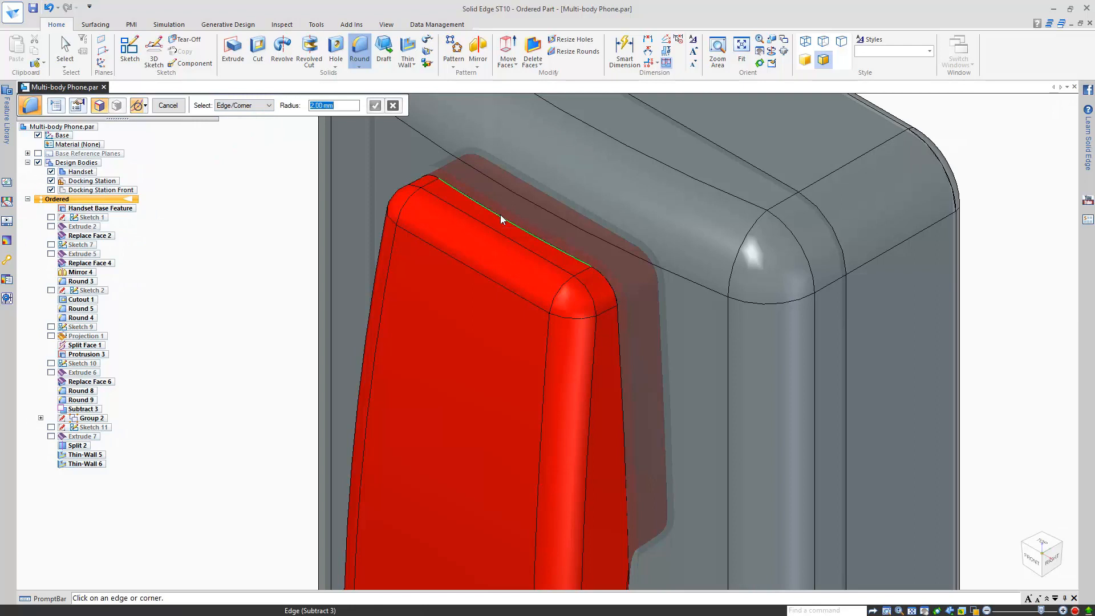
{"action": "left_click", "coordinate": [630, 360]}
{"action": "scroll", "coordinate": [630, 359], "scroll_direction": "down", "scroll_amount": 3}
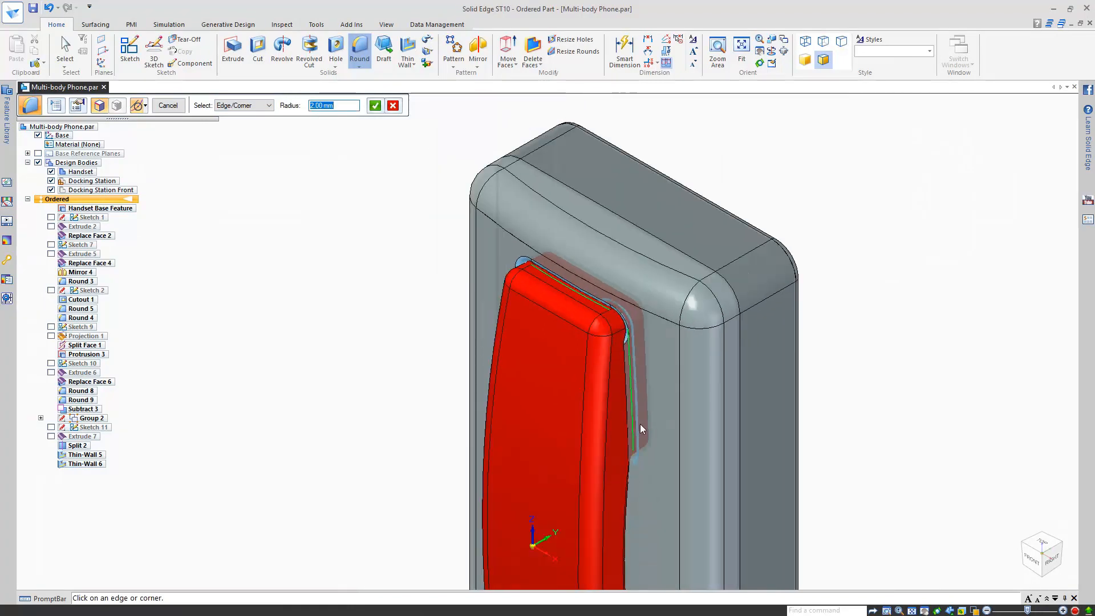
Round the chained edges of both the upper and lower handset recesses in the docking station with a 2 mm radius
{"action": "left_click", "coordinate": [237, 106]}
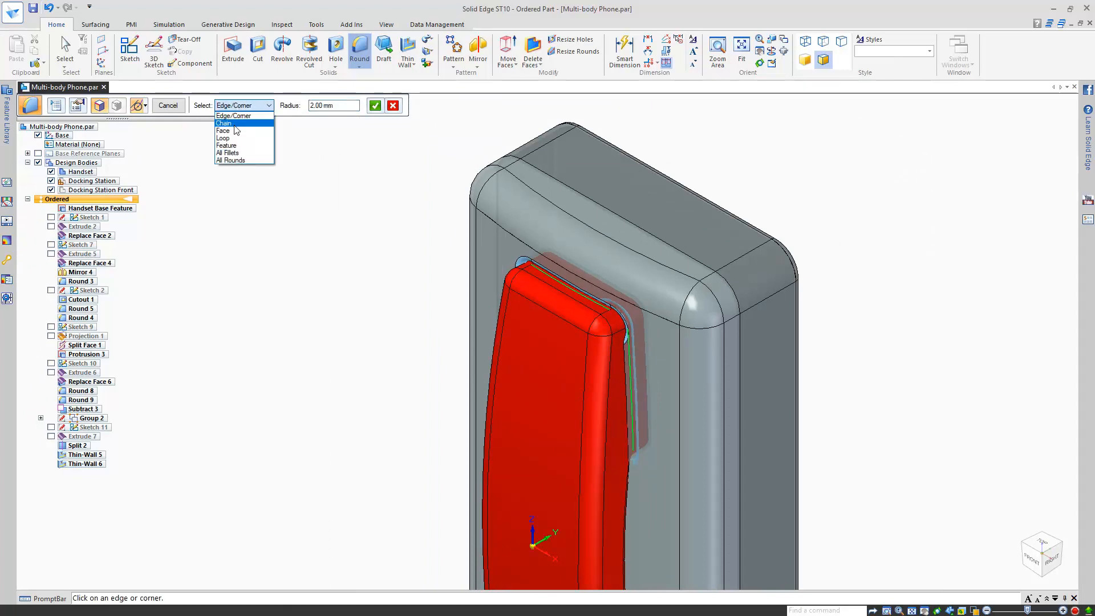
{"action": "left_click", "coordinate": [236, 123]}
{"action": "scroll", "coordinate": [604, 315], "scroll_direction": "up", "scroll_amount": 3}
{"action": "left_click", "coordinate": [604, 316]}
{"action": "scroll", "coordinate": [602, 314], "scroll_direction": "down", "scroll_amount": 3}
{"action": "scroll", "coordinate": [603, 426], "scroll_direction": "down", "scroll_amount": 2}
{"action": "scroll", "coordinate": [565, 442], "scroll_direction": "up", "scroll_amount": 6}
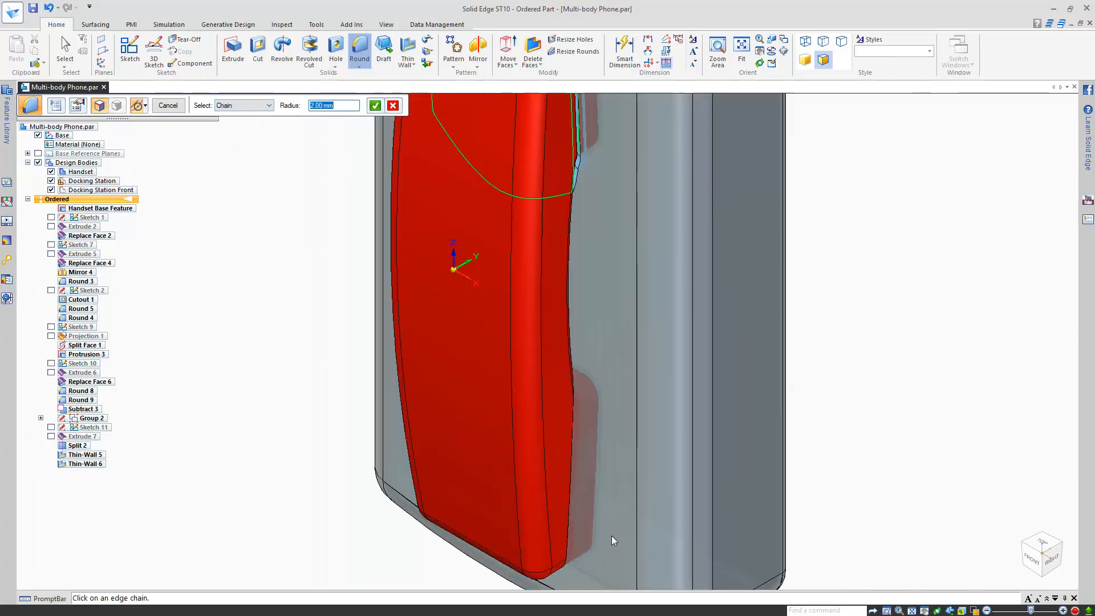
{"action": "left_click", "coordinate": [568, 463]}
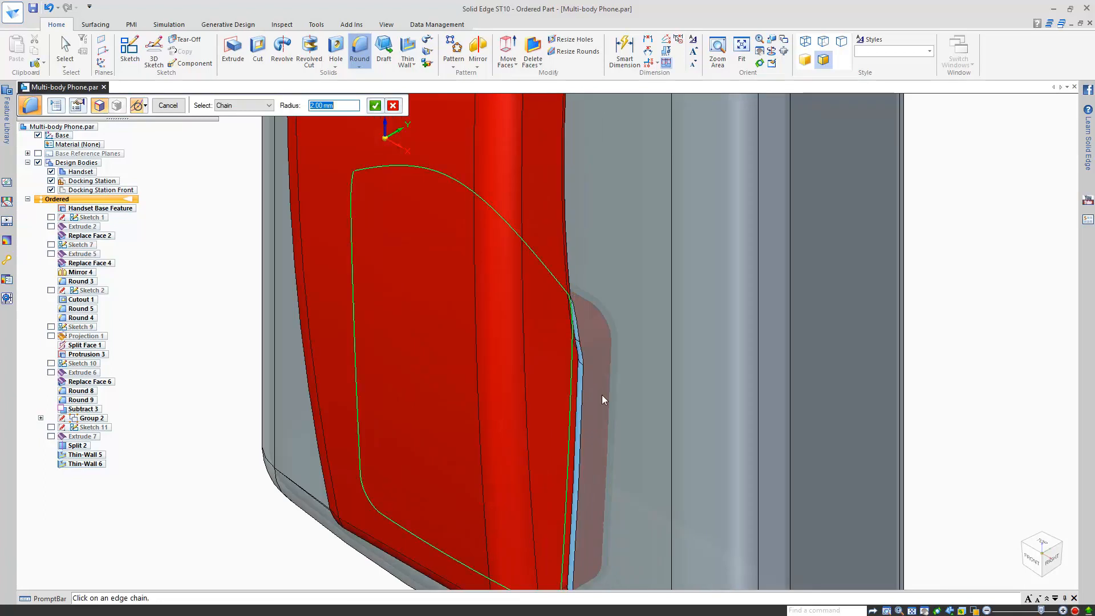
{"action": "scroll", "coordinate": [601, 398], "scroll_direction": "down", "scroll_amount": 5}
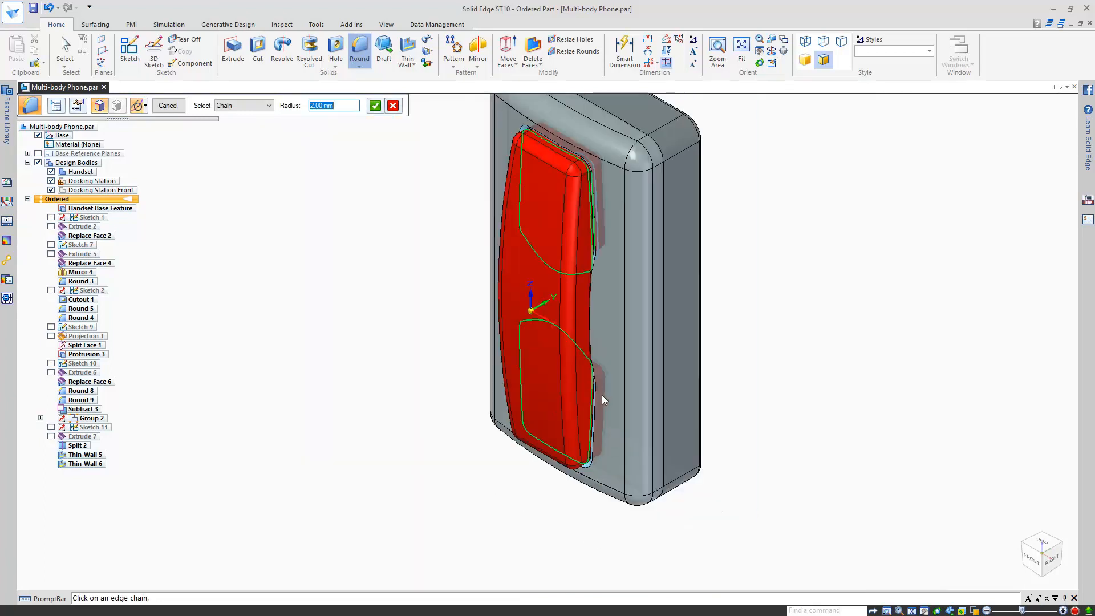
{"action": "left_click", "coordinate": [375, 105]}
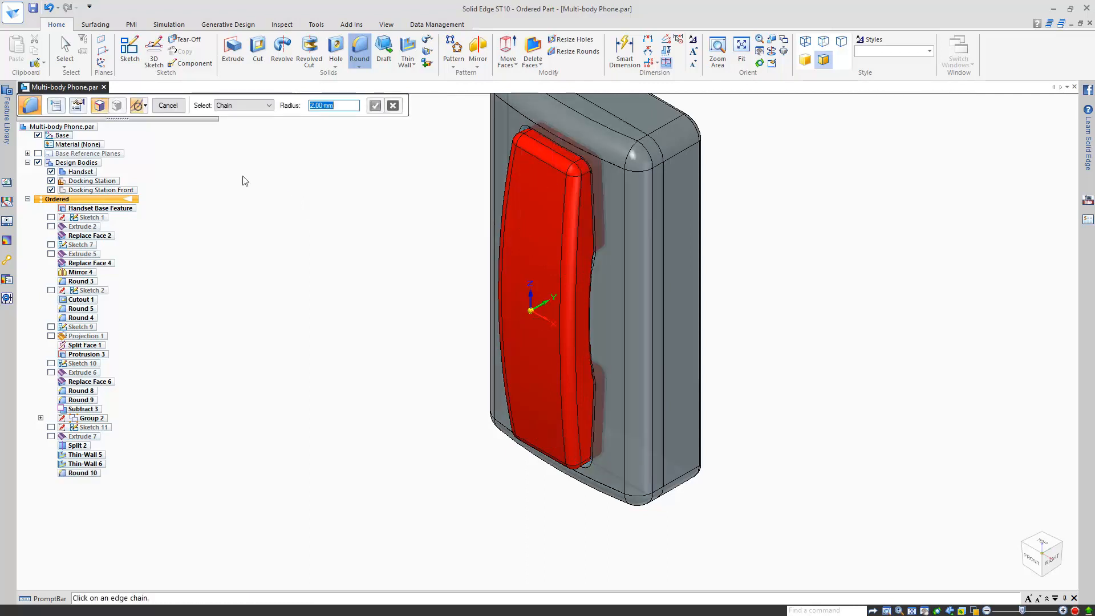
Check the rounded recesses with the Handset body hidden, then show it again and return to the isometric view
{"action": "left_click", "coordinate": [52, 171]}
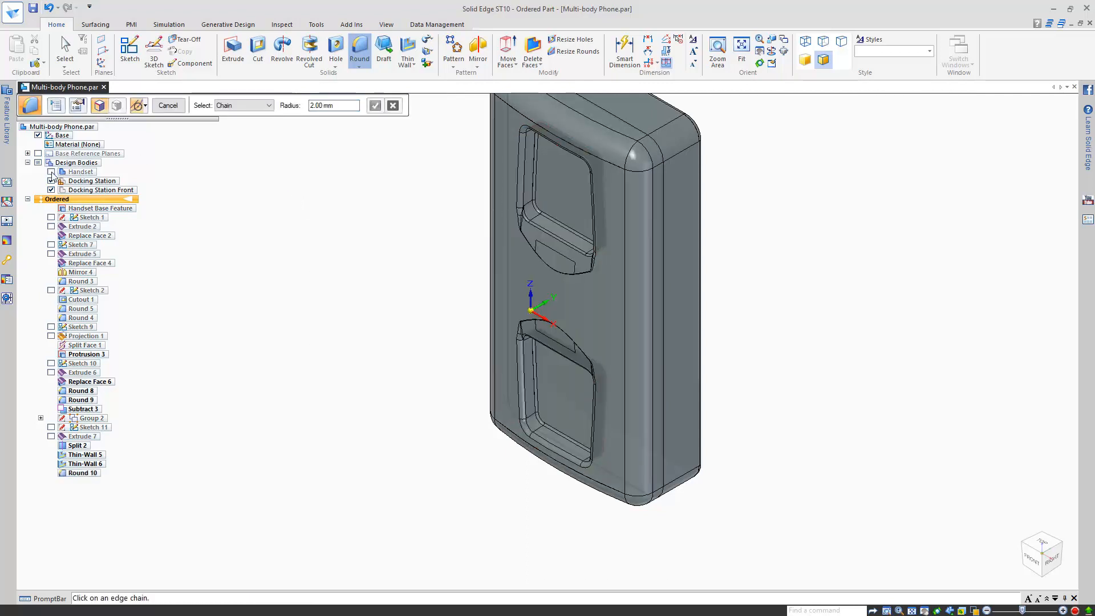
{"action": "left_click", "coordinate": [51, 171]}
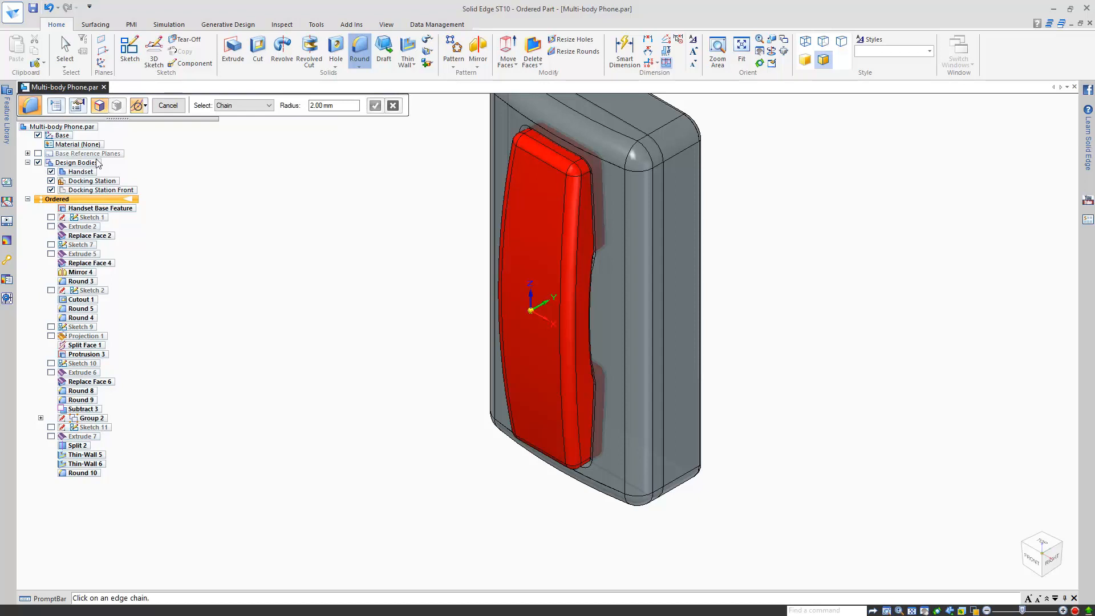
{"action": "left_click", "coordinate": [168, 106]}
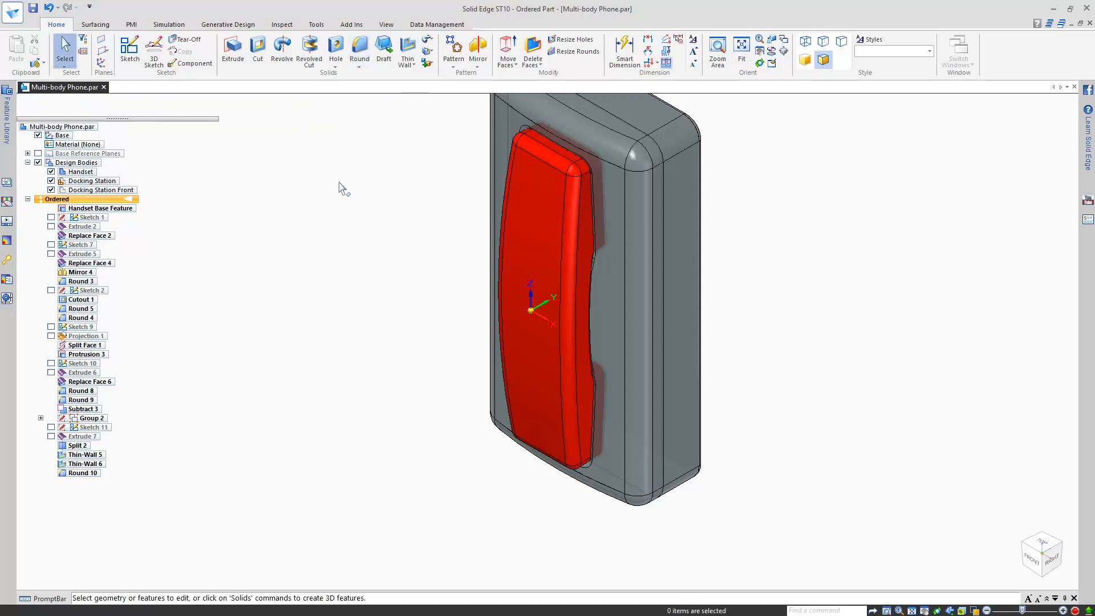
{"action": "key", "text": "ctrl+i"}
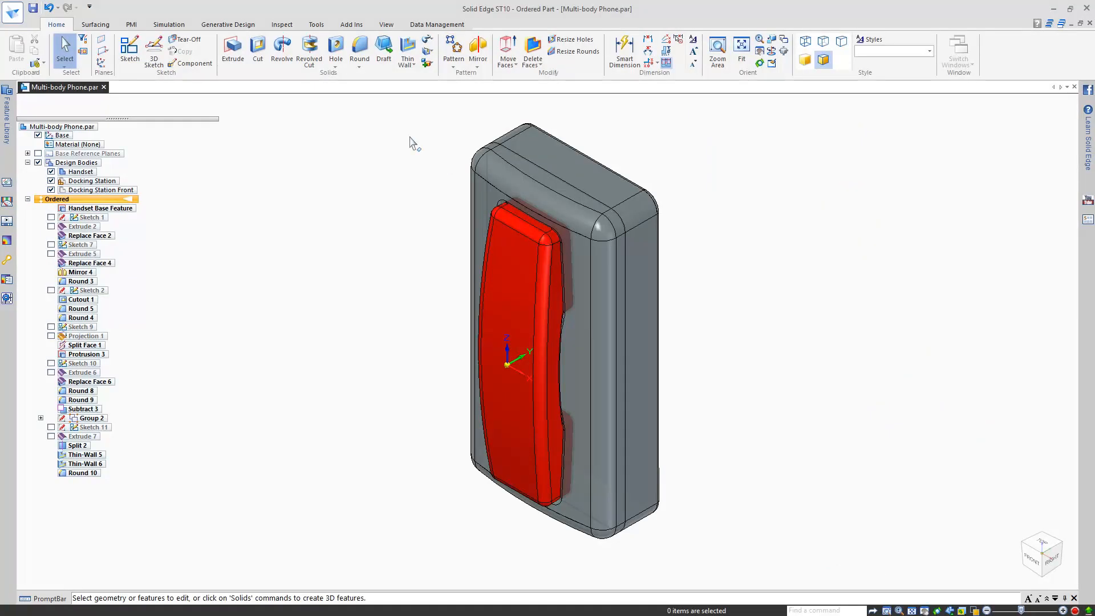
Paint the docking station bodies with the White style using Part Painter and Body selection
{"action": "left_click", "coordinate": [392, 23]}
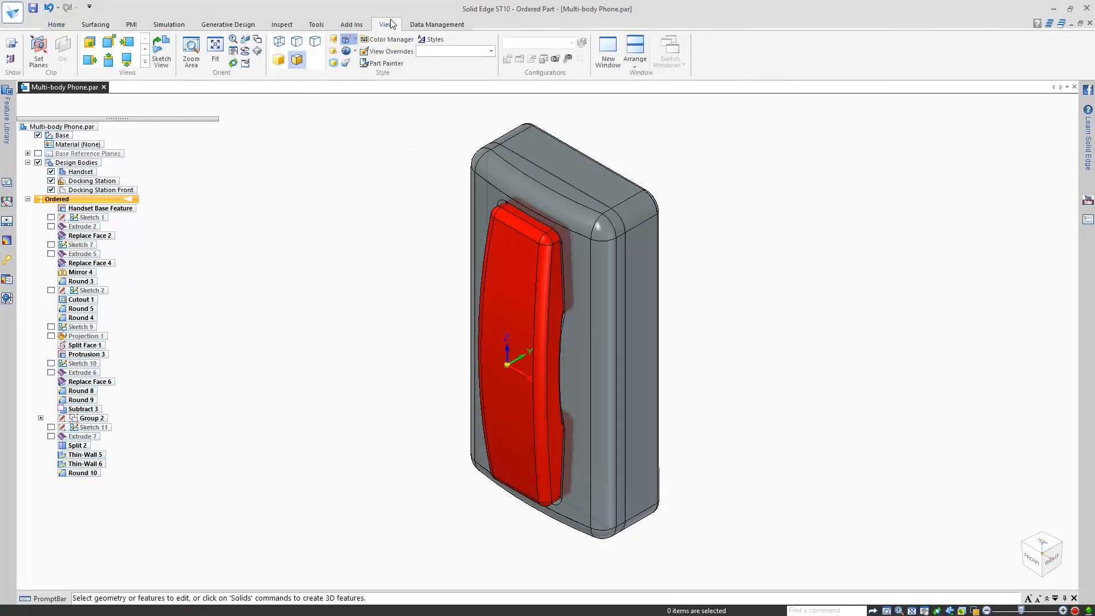
{"action": "left_click", "coordinate": [386, 64]}
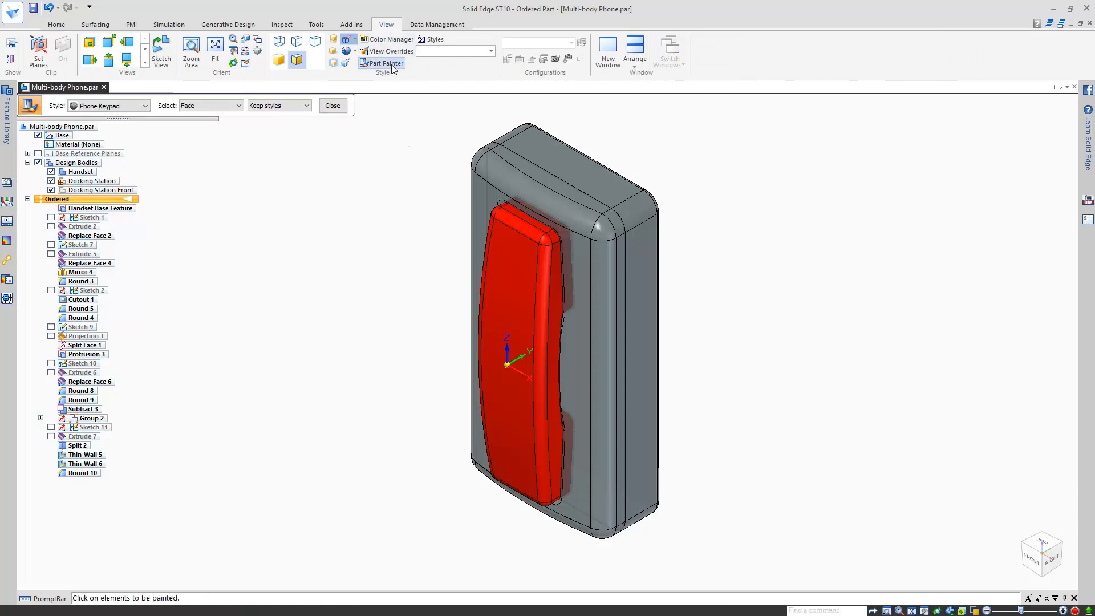
{"action": "left_click", "coordinate": [116, 106]}
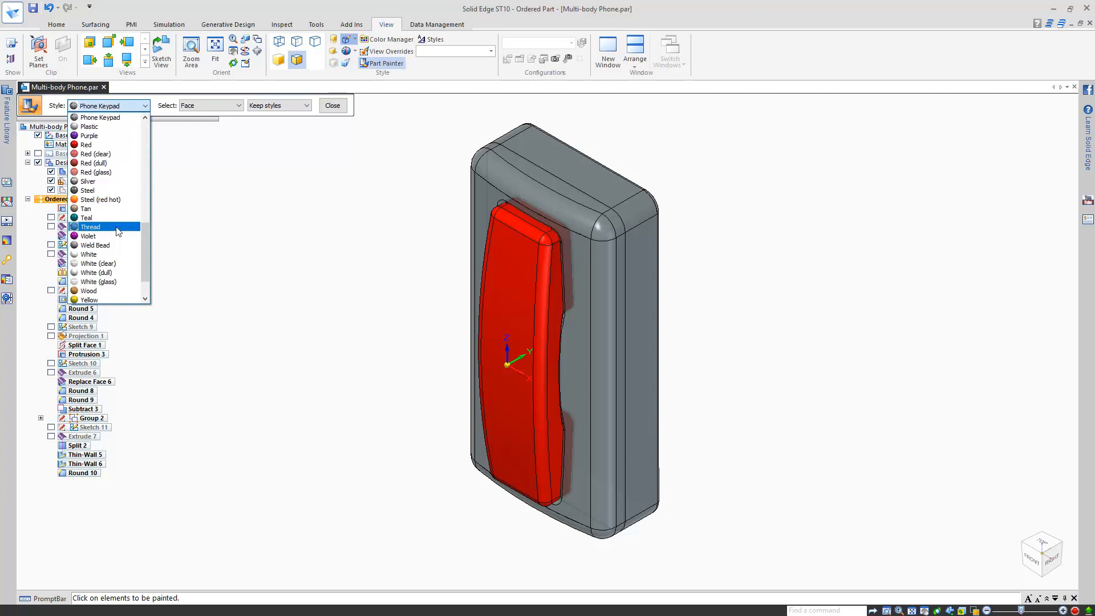
{"action": "left_click", "coordinate": [111, 255]}
{"action": "left_click", "coordinate": [238, 105]}
{"action": "left_click", "coordinate": [189, 148]}
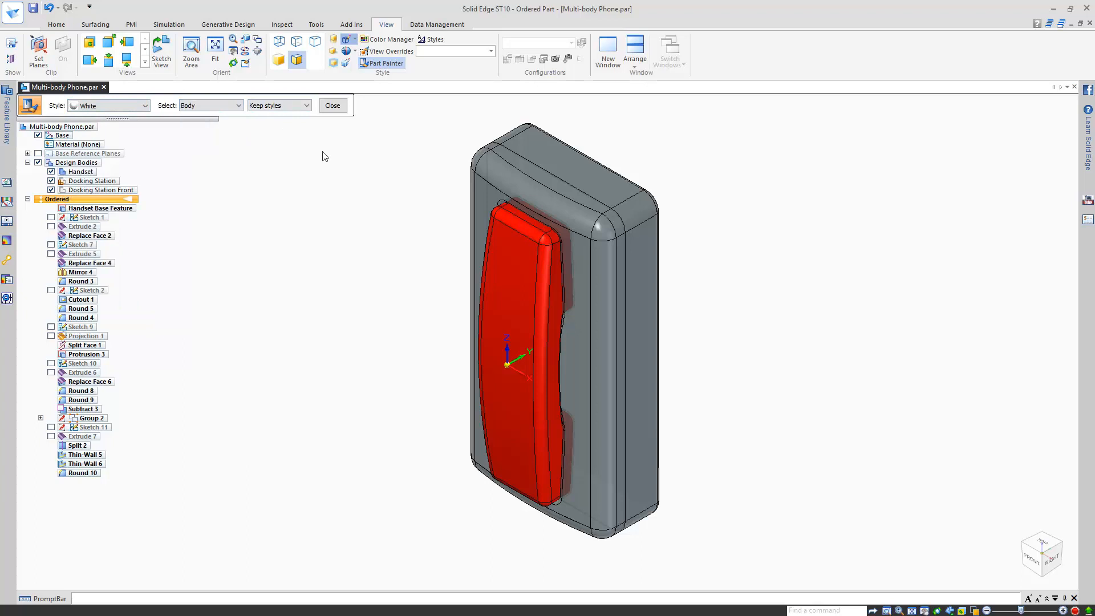
{"action": "left_click", "coordinate": [529, 182]}
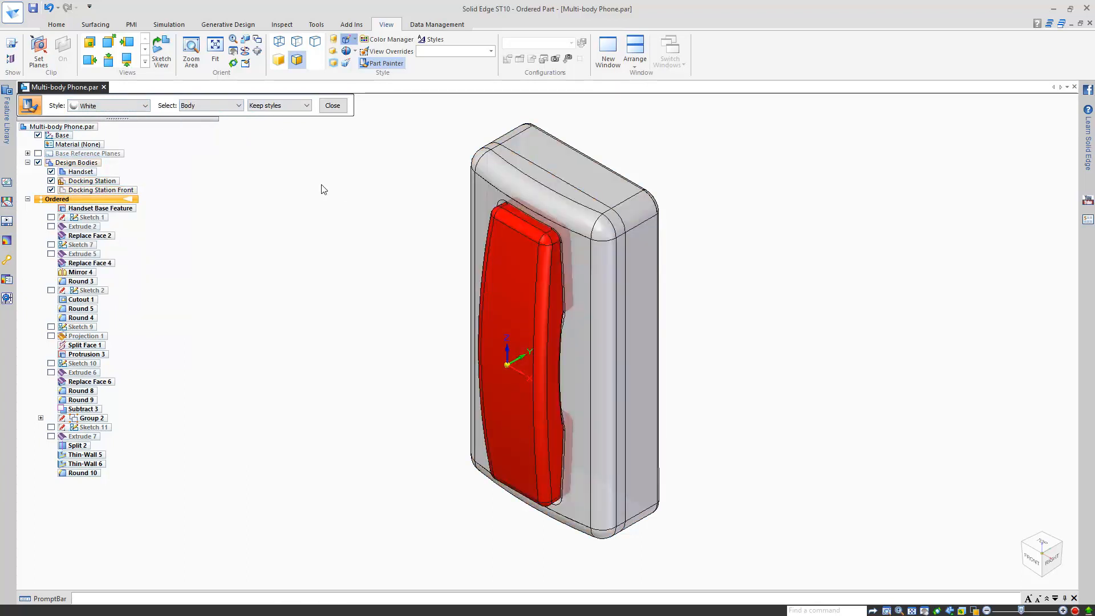
{"action": "left_click", "coordinate": [332, 105]}
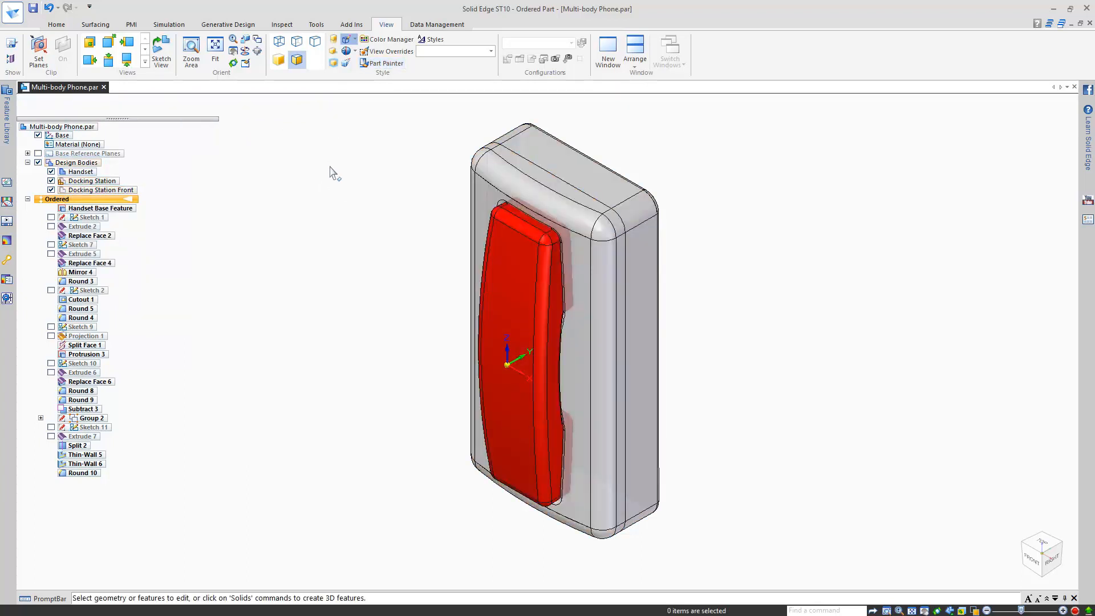
Add a new sheet metal body named Mounting Bracket
{"action": "left_click", "coordinate": [56, 24]}
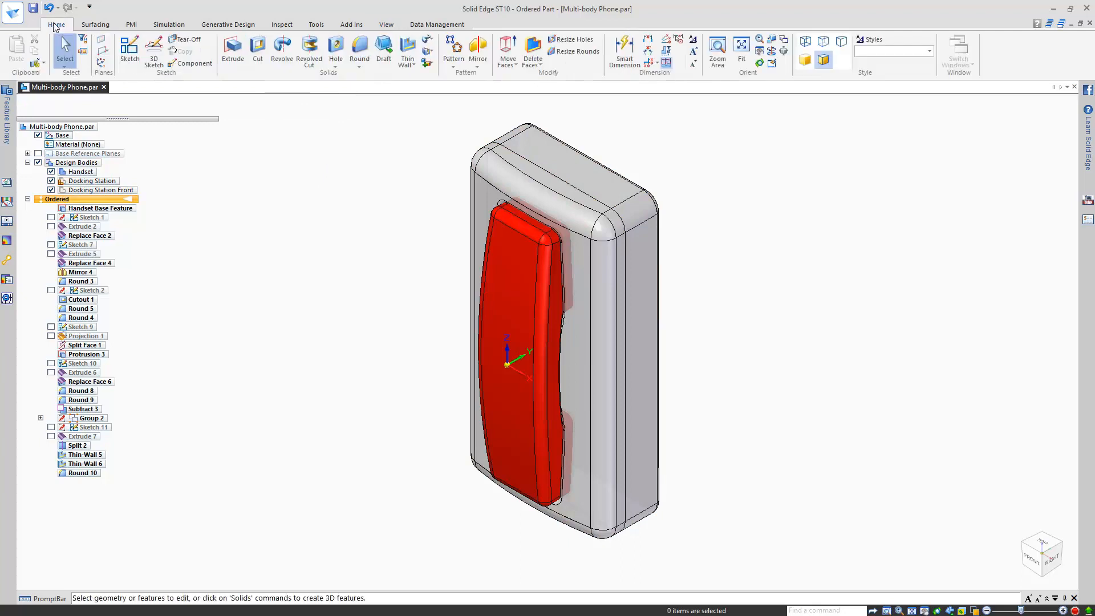
{"action": "left_click", "coordinate": [432, 65]}
{"action": "left_click", "coordinate": [452, 76]}
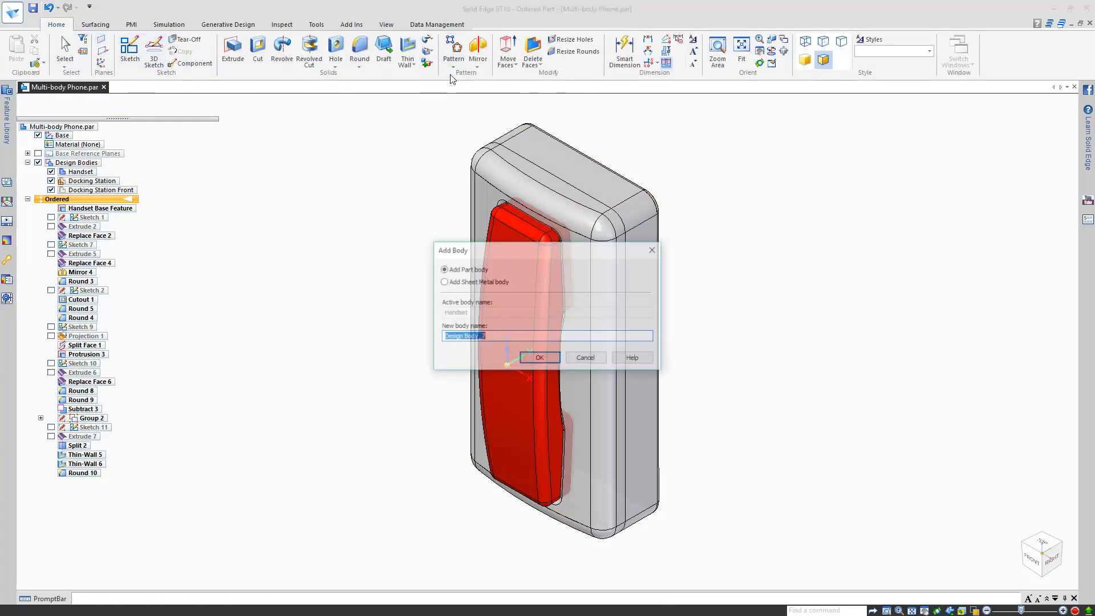
{"action": "left_click", "coordinate": [444, 282]}
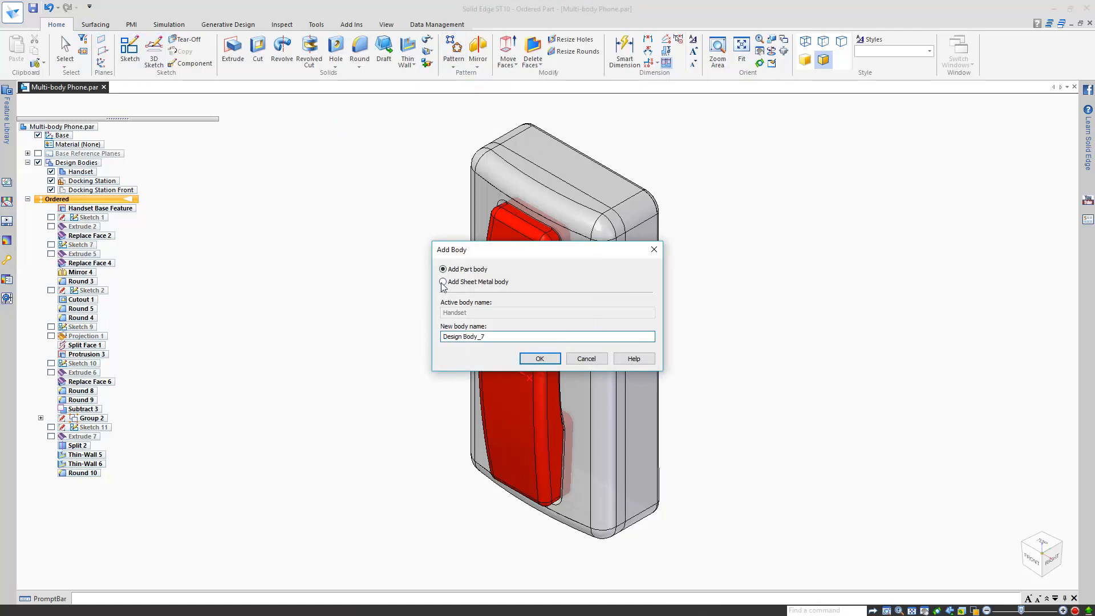
{"action": "left_click_drag", "start_coordinate": [522, 338], "coordinate": [361, 342]}
{"action": "key", "text": "BackSpace"}
{"action": "type", "text": "Mounting Bracket"}
{"action": "key", "text": "Return"}
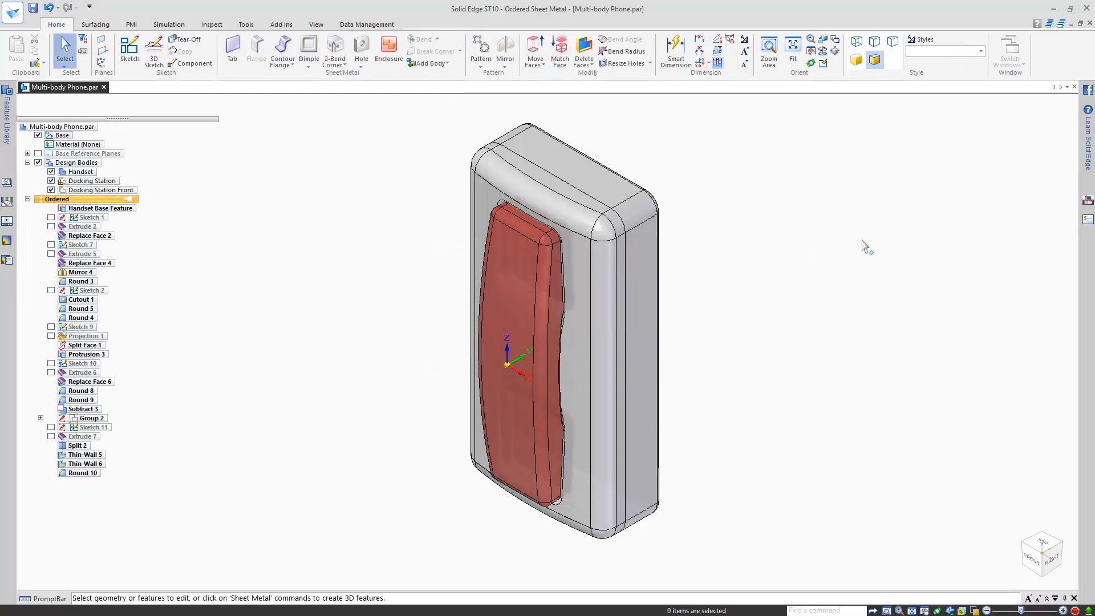
Start a sketch on the docking station's back face and draw two centred rectangles spanning its full width, one in the upper and one in the lower half
{"action": "mouse_move", "coordinate": [856, 249]}
{"action": "middle_mouse_down"}
{"action": "mouse_move", "coordinate": [648, 224]}
{"action": "mouse_move", "coordinate": [639, 264]}
{"action": "middle_mouse_up"}
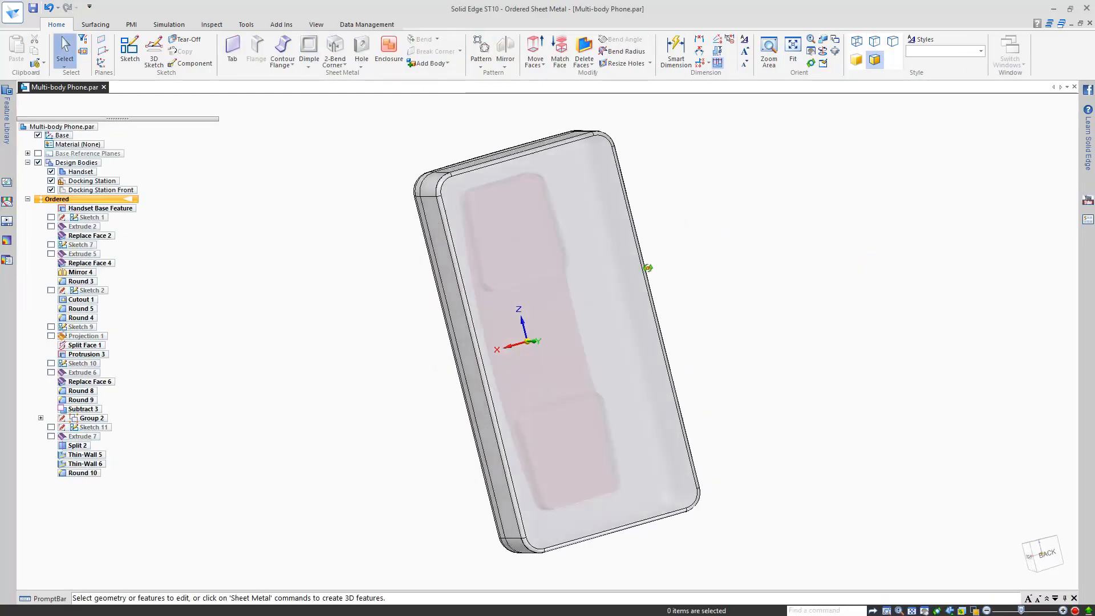
{"action": "left_click", "coordinate": [131, 57]}
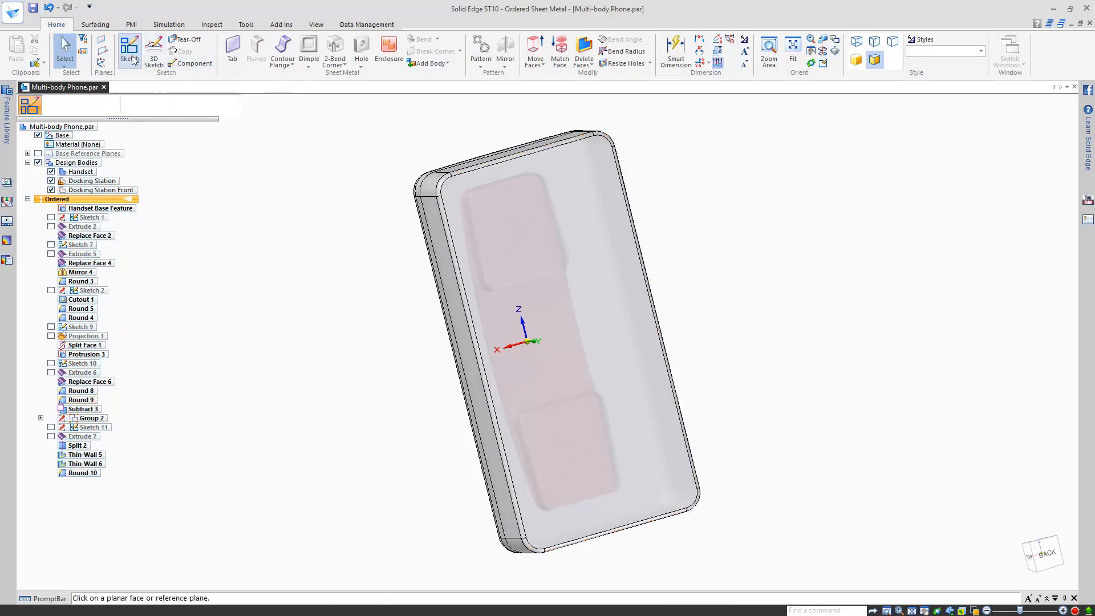
{"action": "left_click", "coordinate": [601, 288]}
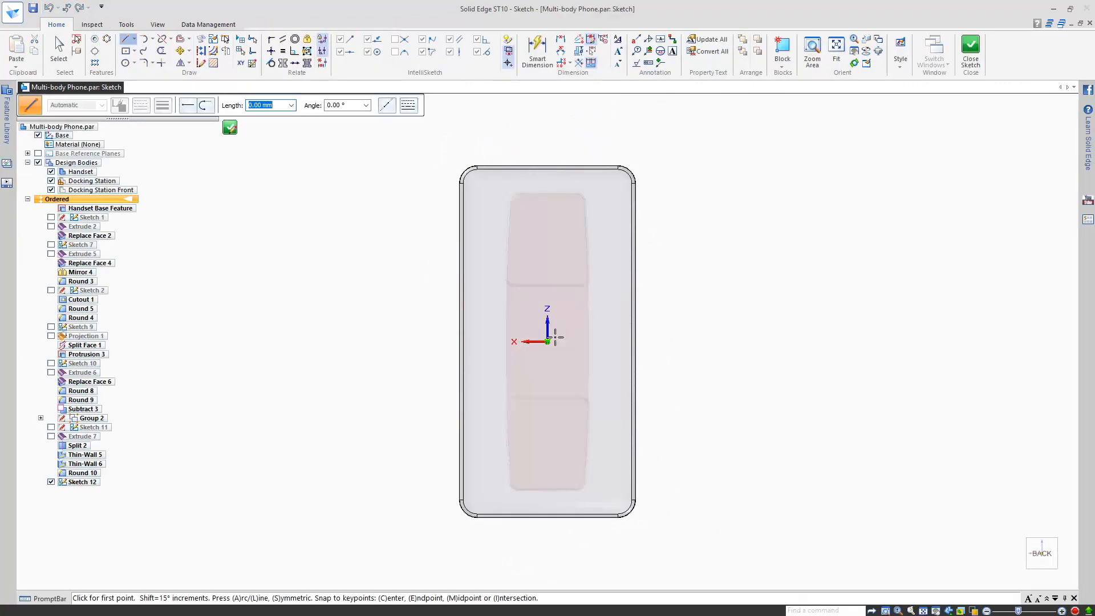
{"action": "left_click", "coordinate": [126, 51]}
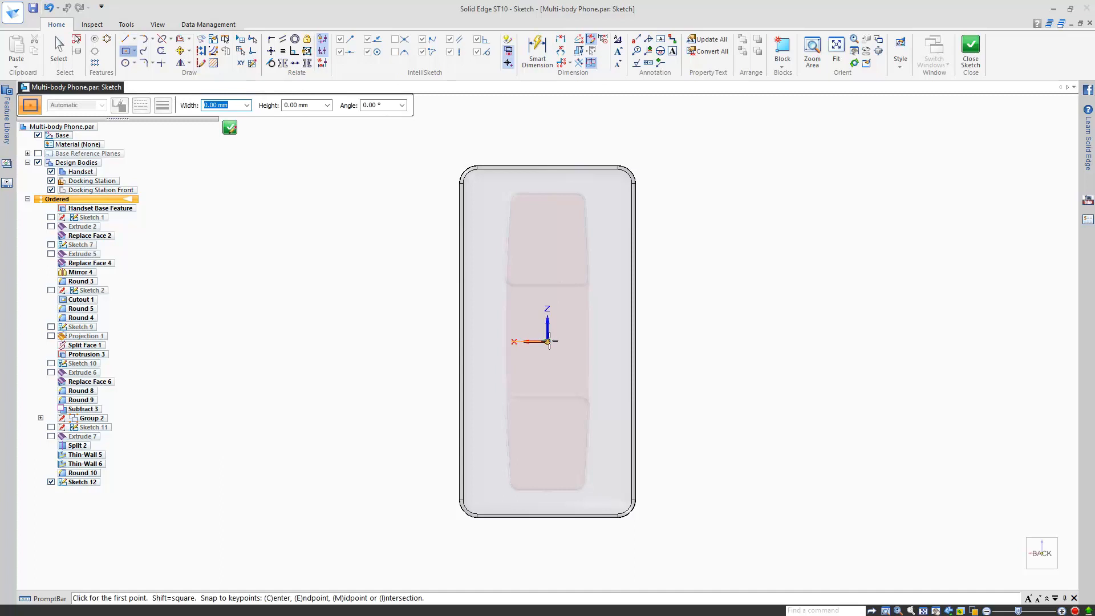
{"action": "left_click", "coordinate": [547, 242]}
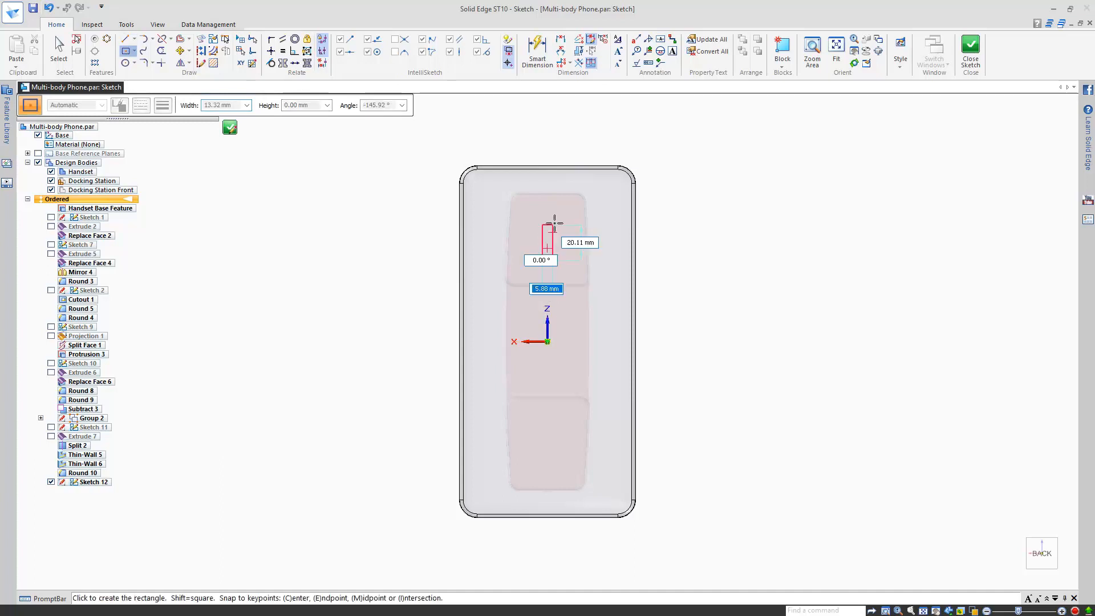
{"action": "left_click", "coordinate": [637, 215]}
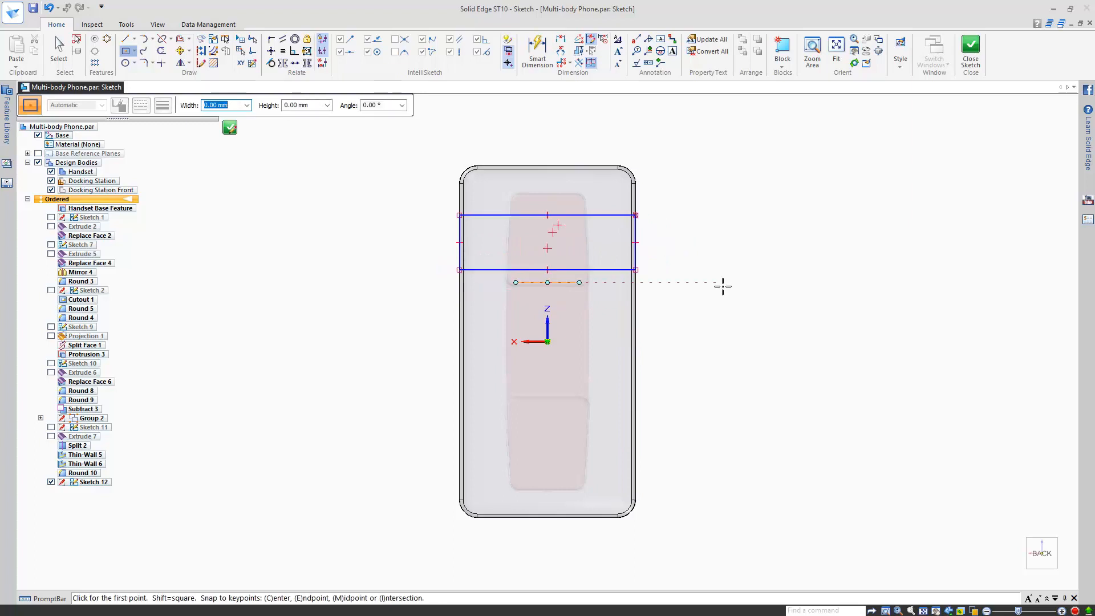
{"action": "left_click", "coordinate": [547, 428]}
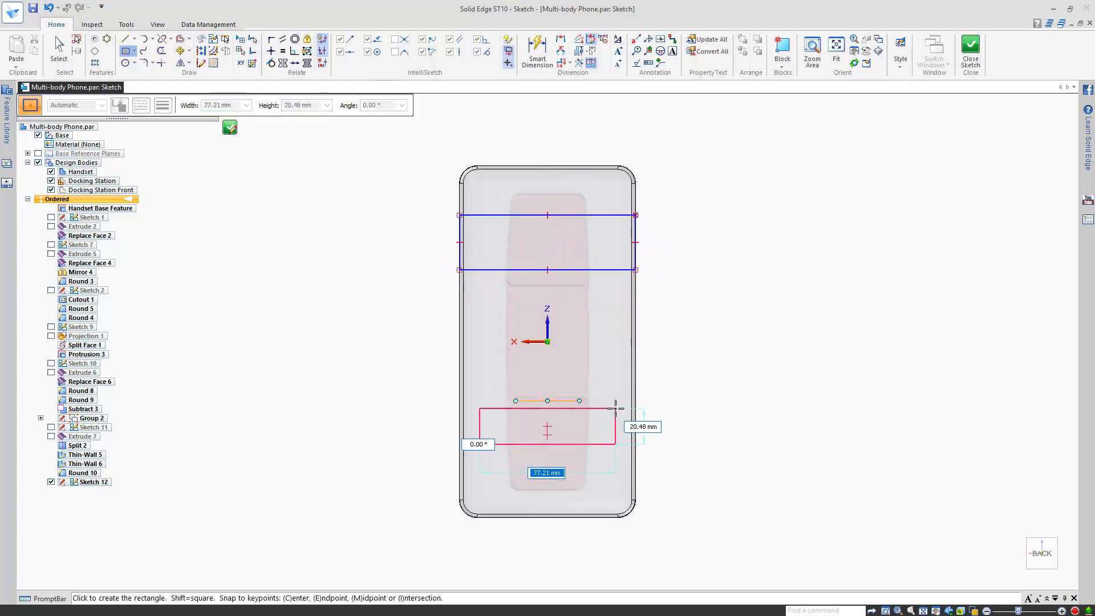
{"action": "left_click", "coordinate": [636, 401]}
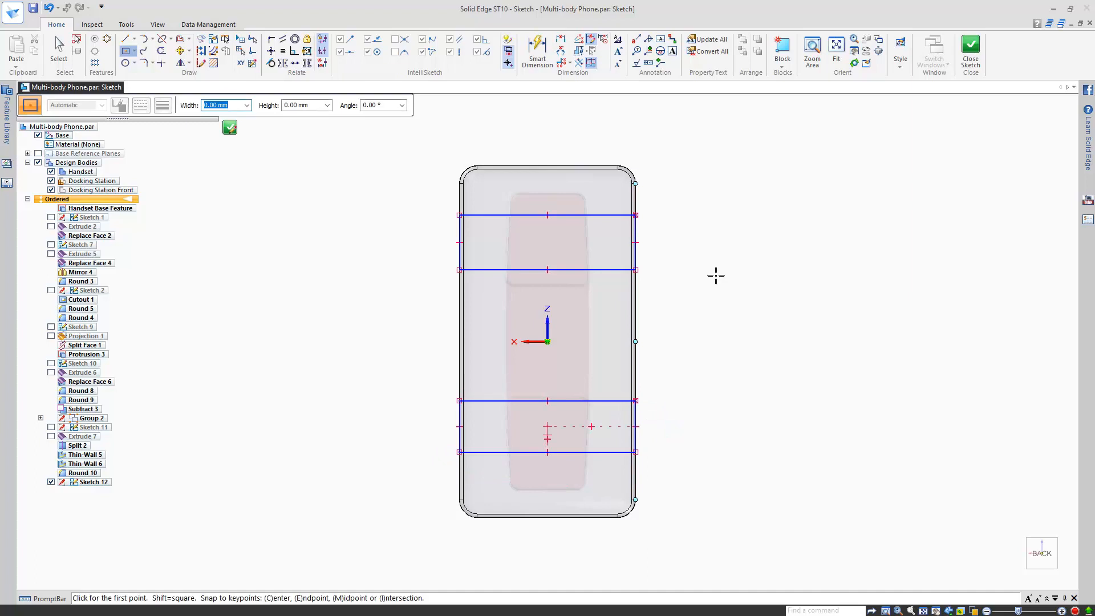
Add a central vertical rectangle, trim the overlapping lines, and finish the bracket outline sketch with 50, 25, 80 and 25 mm dimensions
{"action": "left_click", "coordinate": [548, 341]}
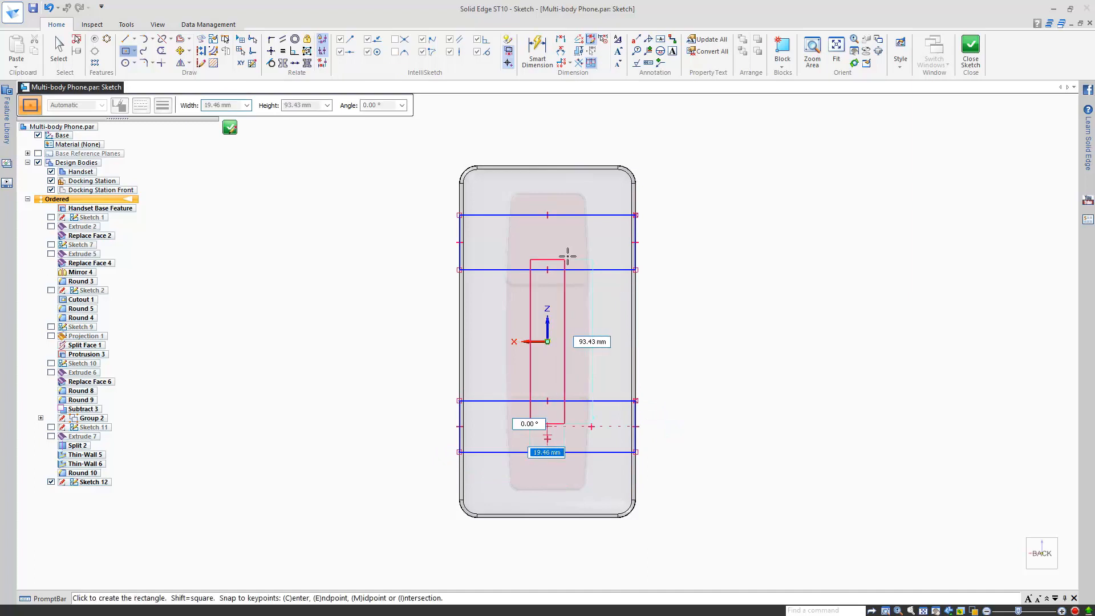
{"action": "left_click", "coordinate": [598, 248]}
{"action": "left_click", "coordinate": [162, 51]}
{"action": "mouse_move", "coordinate": [480, 245]}
{"action": "left_mouse_down"}
{"action": "mouse_move", "coordinate": [508, 271]}
{"action": "mouse_move", "coordinate": [565, 246]}
{"action": "mouse_move", "coordinate": [540, 257]}
{"action": "left_mouse_up"}
{"action": "mouse_move", "coordinate": [488, 423]}
{"action": "left_mouse_down"}
{"action": "mouse_move", "coordinate": [516, 431]}
{"action": "mouse_move", "coordinate": [606, 411]}
{"action": "left_mouse_up"}
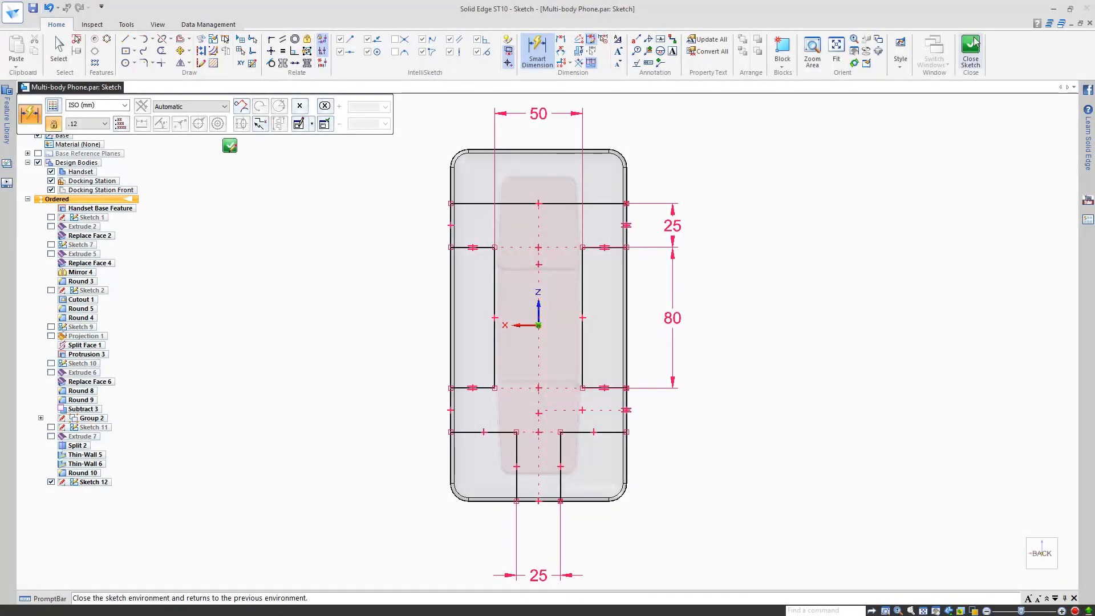
{"action": "left_click", "coordinate": [974, 42]}
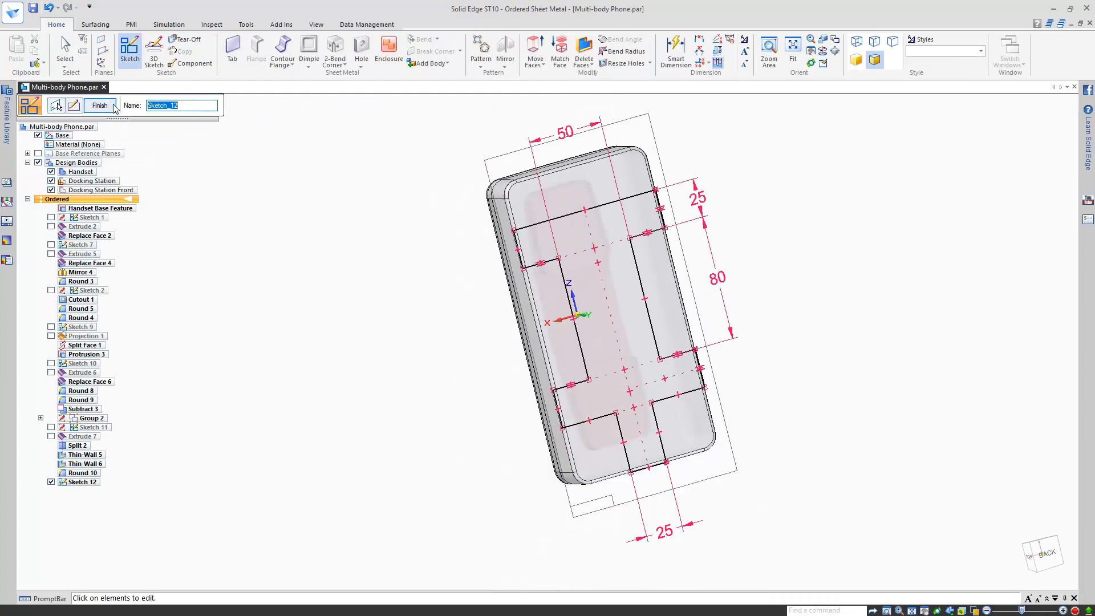
{"action": "left_click", "coordinate": [58, 107]}
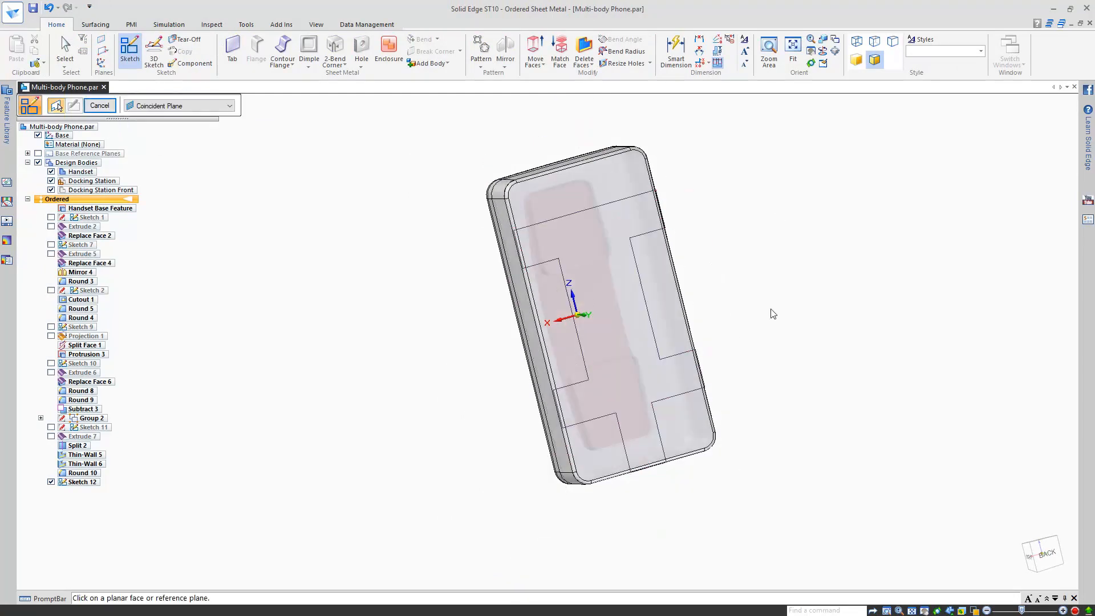
Create a sheet metal tab from the Sketch 12 bracket outline on the Mounting Bracket body
{"action": "left_click", "coordinate": [225, 56]}
{"action": "left_click", "coordinate": [217, 105]}
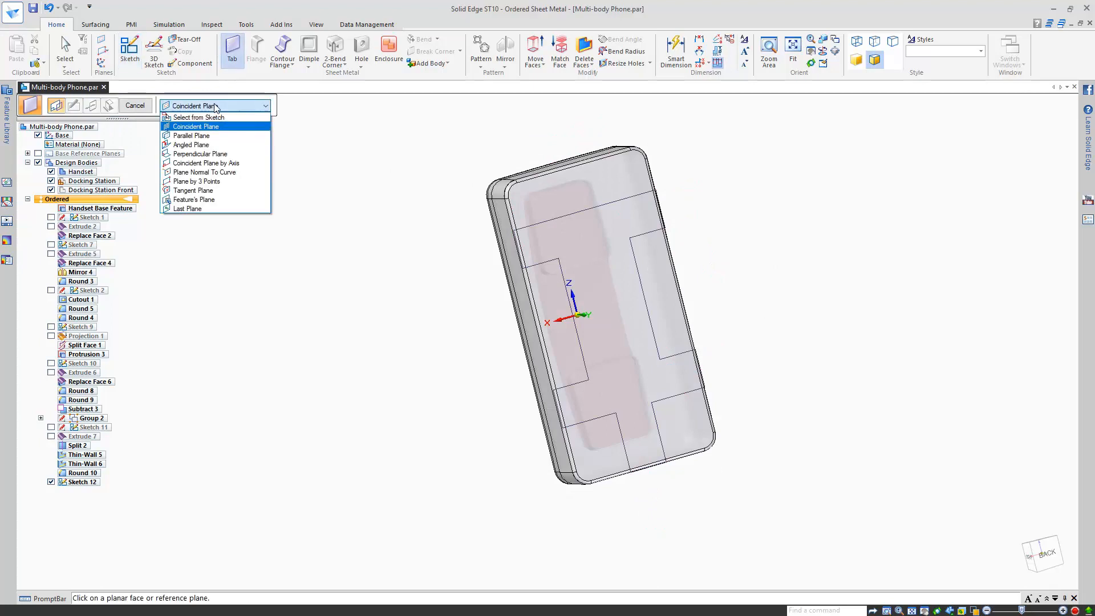
{"action": "left_click", "coordinate": [228, 129]}
{"action": "right_click", "coordinate": [772, 206]}
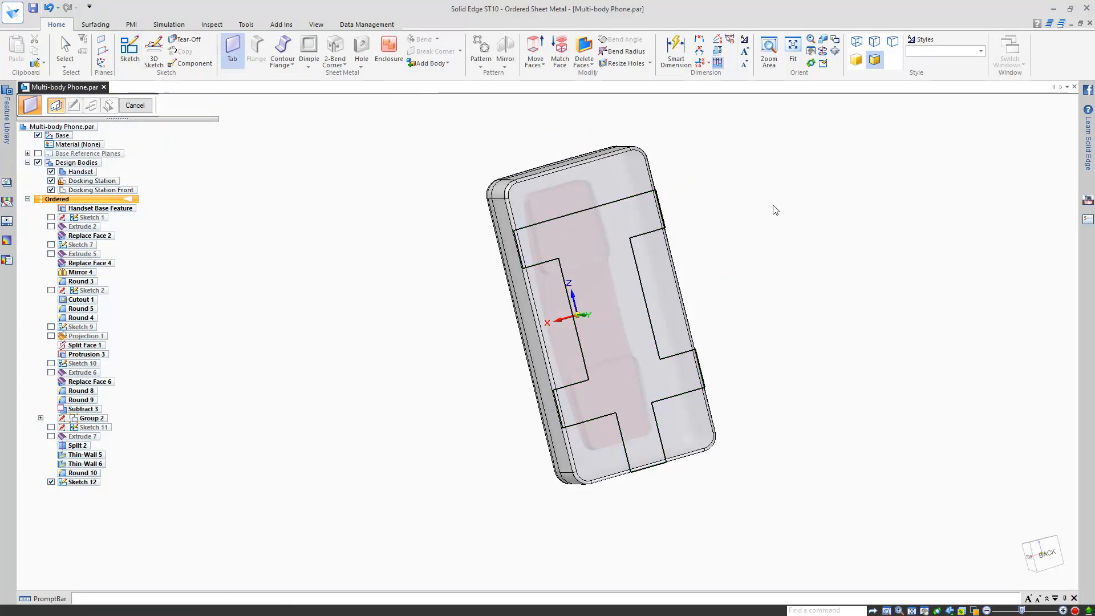
{"action": "left_click", "coordinate": [797, 221]}
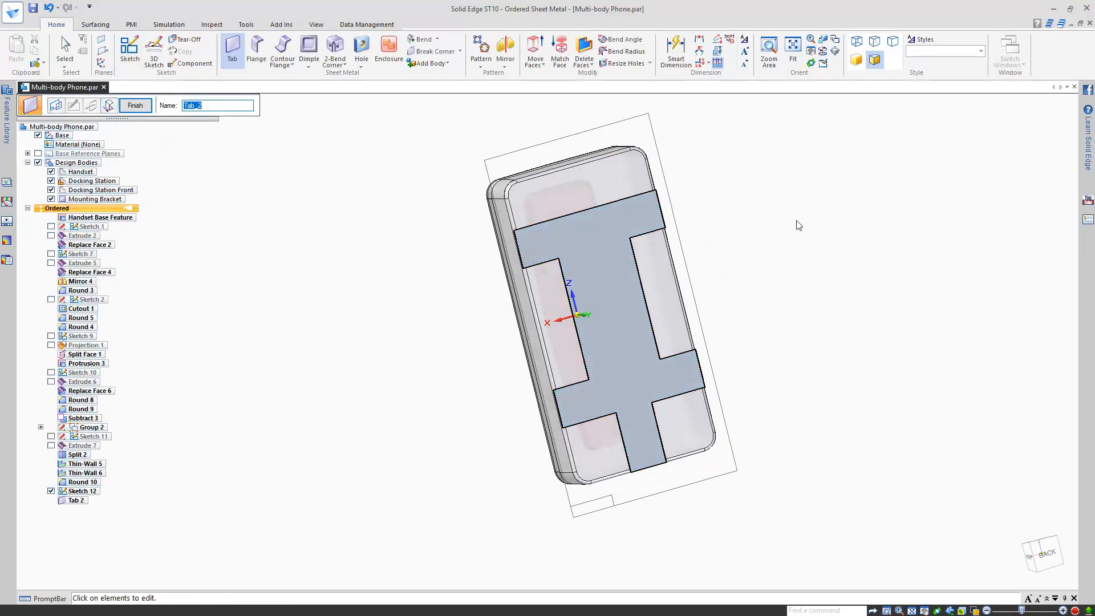
{"action": "left_click", "coordinate": [135, 106]}
{"action": "left_click", "coordinate": [146, 107]}
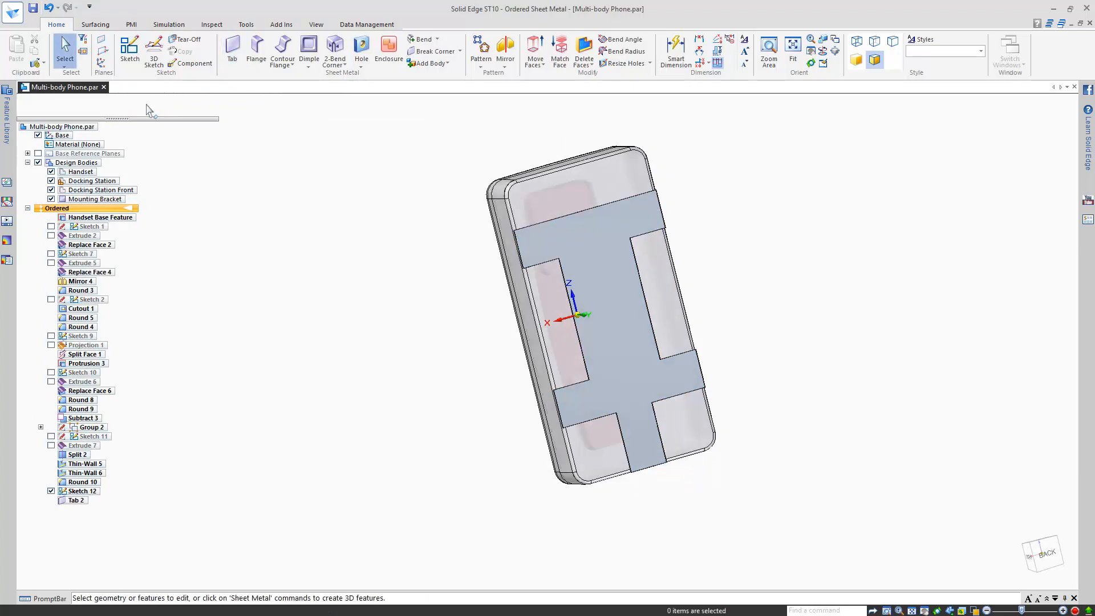
Add a 31.64 mm Material Outside flange at 90° from one end of the bracket's upper arm, along the docking station's side
{"action": "left_click", "coordinate": [256, 48]}
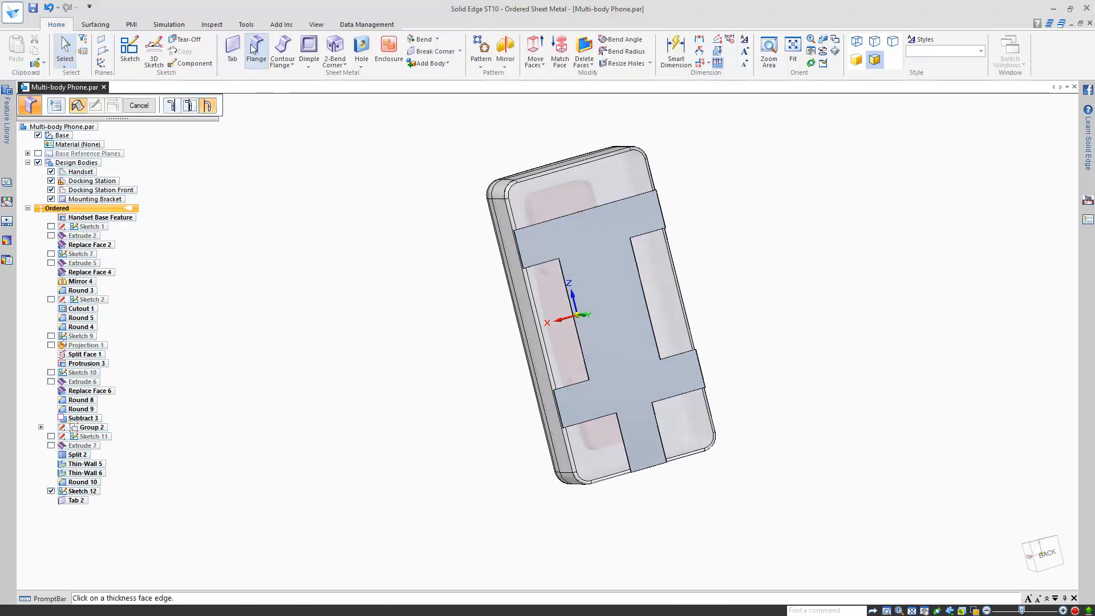
{"action": "scroll", "coordinate": [535, 251], "scroll_direction": "up", "scroll_amount": 3}
{"action": "left_click", "coordinate": [500, 231]}
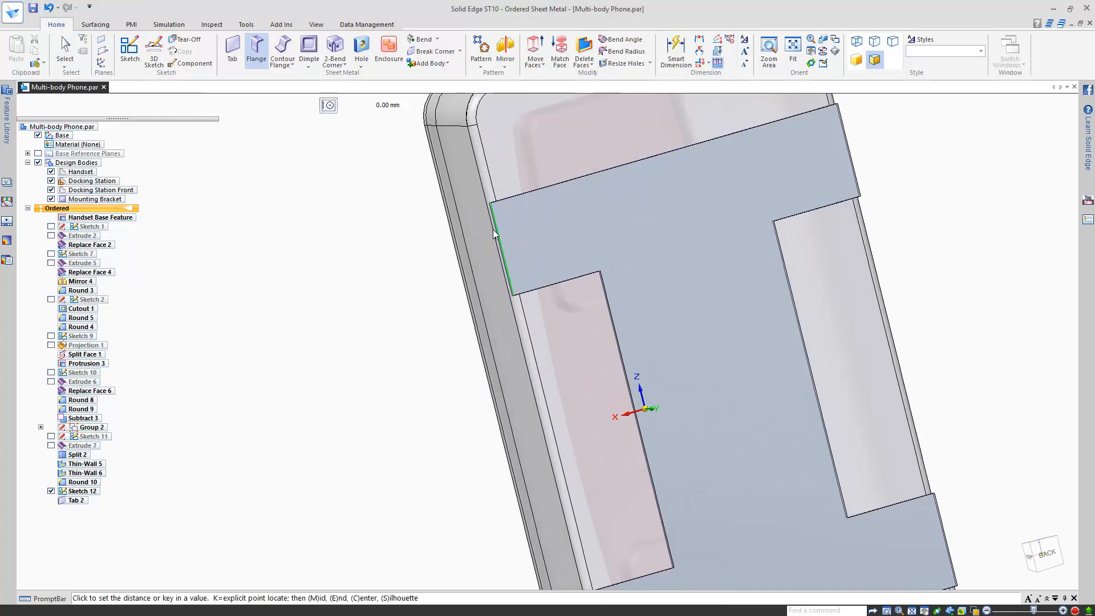
{"action": "middle_click_drag", "start_coordinate": [442, 240], "coordinate": [478, 362]}
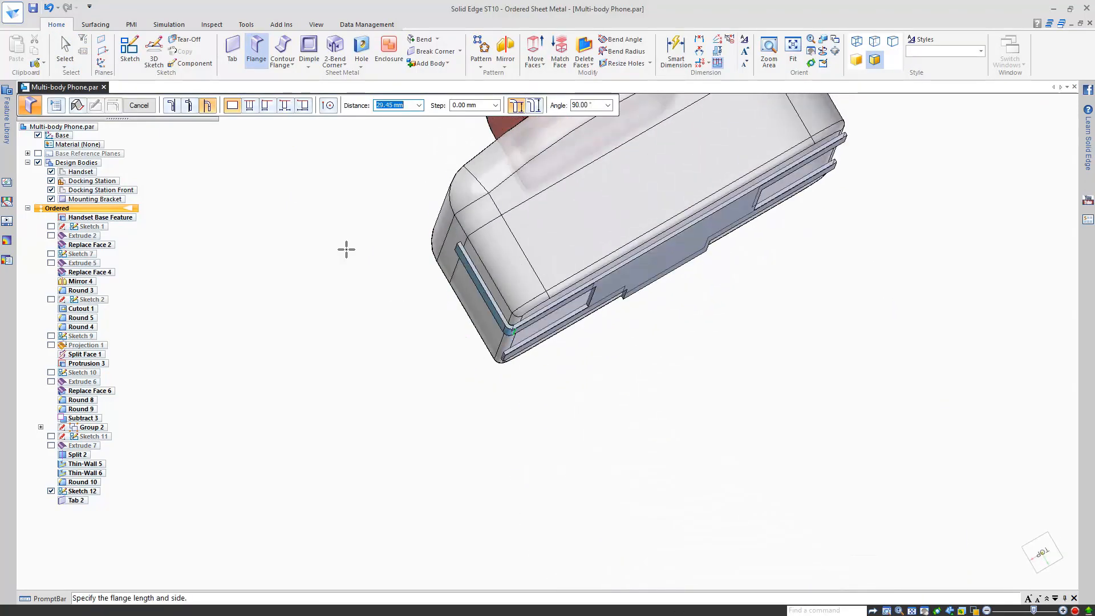
{"action": "left_click", "coordinate": [189, 105]}
{"action": "scroll", "coordinate": [462, 288], "scroll_direction": "up", "scroll_amount": 1}
{"action": "mouse_move", "coordinate": [461, 288]}
{"action": "middle_mouse_down"}
{"action": "mouse_move", "coordinate": [442, 303]}
{"action": "mouse_move", "coordinate": [462, 292]}
{"action": "middle_mouse_up"}
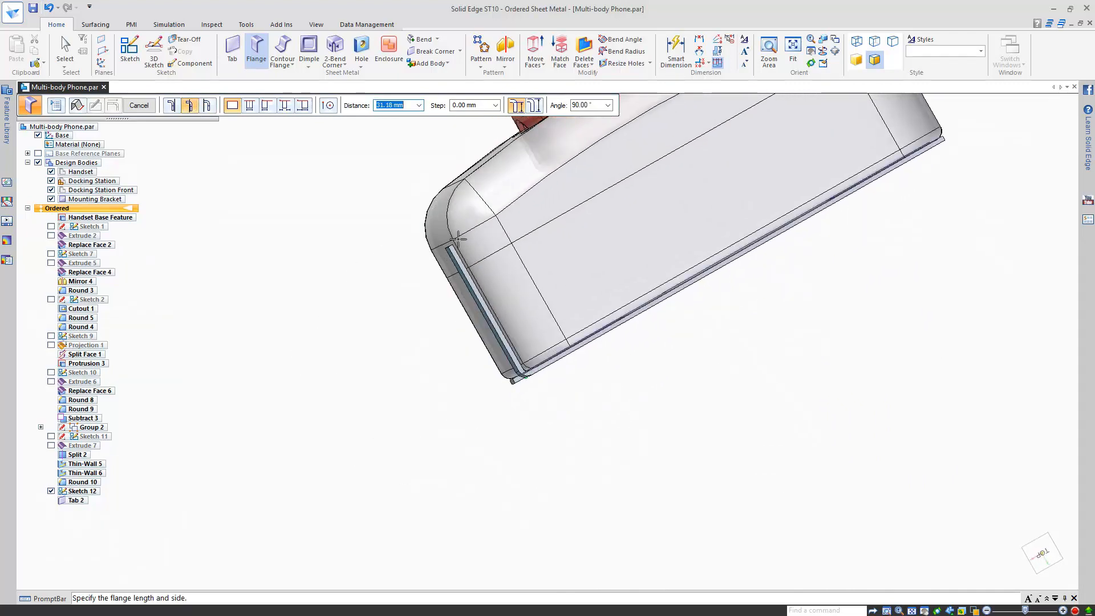
{"action": "left_click", "coordinate": [403, 276]}
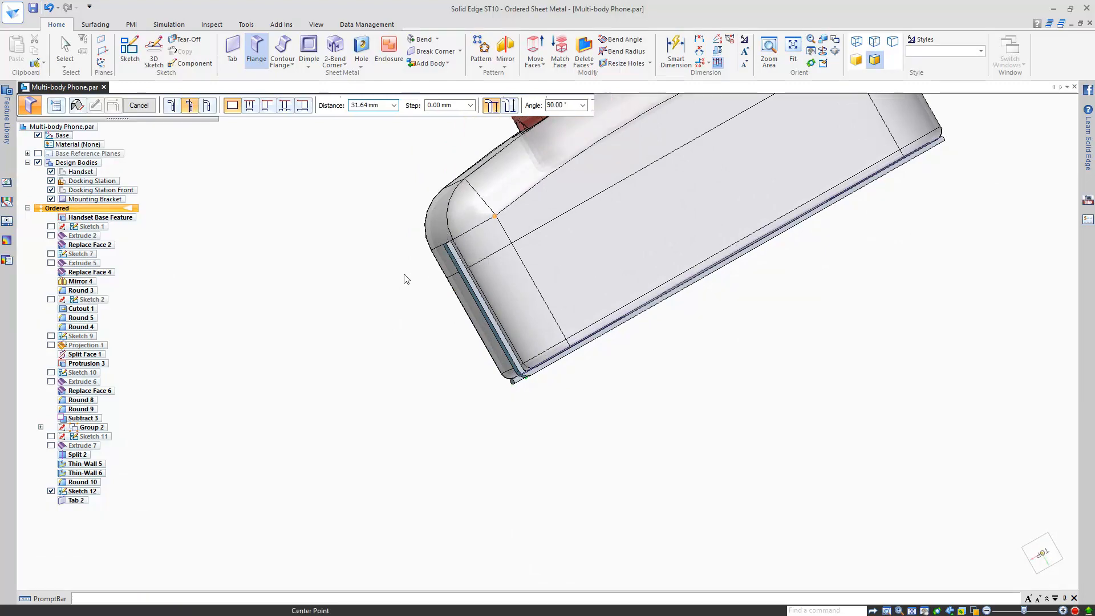
{"action": "middle_click_drag", "start_coordinate": [382, 354], "coordinate": [384, 310]}
{"action": "scroll", "coordinate": [388, 305], "scroll_direction": "up", "scroll_amount": 2}
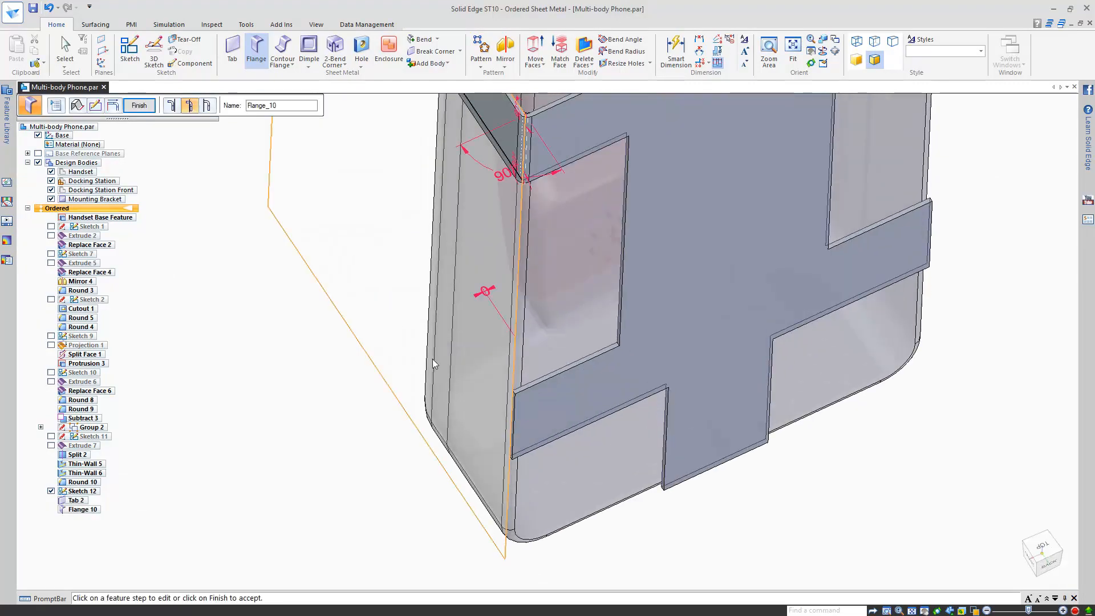
{"action": "scroll", "coordinate": [240, 423], "scroll_direction": "down", "scroll_amount": 3}
{"action": "right_click", "coordinate": [369, 401]}
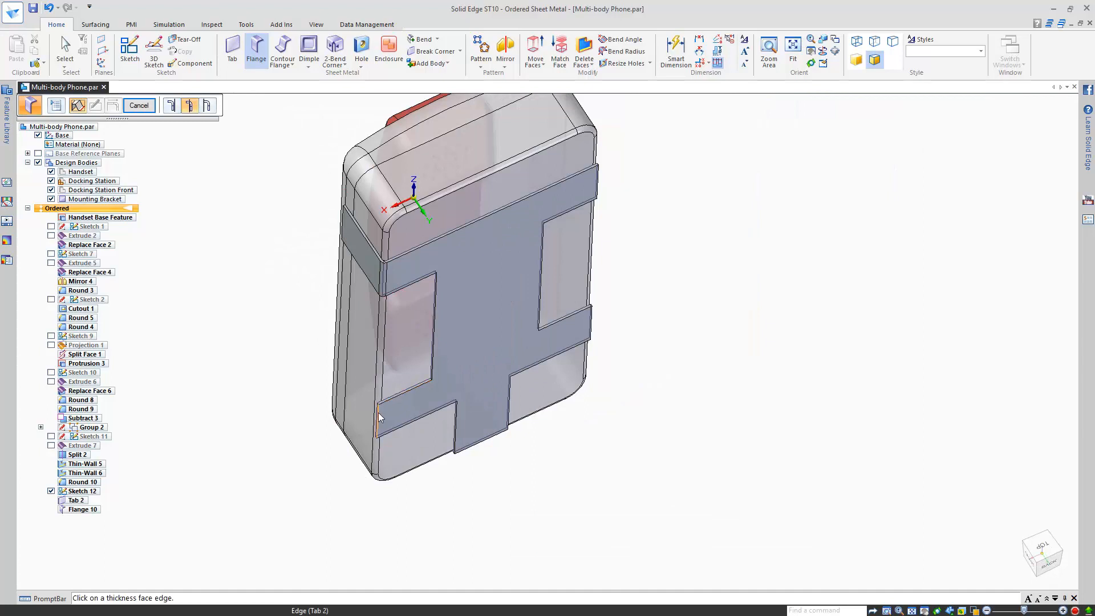
Add a matching flange from the same-side end of the bracket's lower arm, as long as the upper flange
{"action": "left_click", "coordinate": [378, 412]}
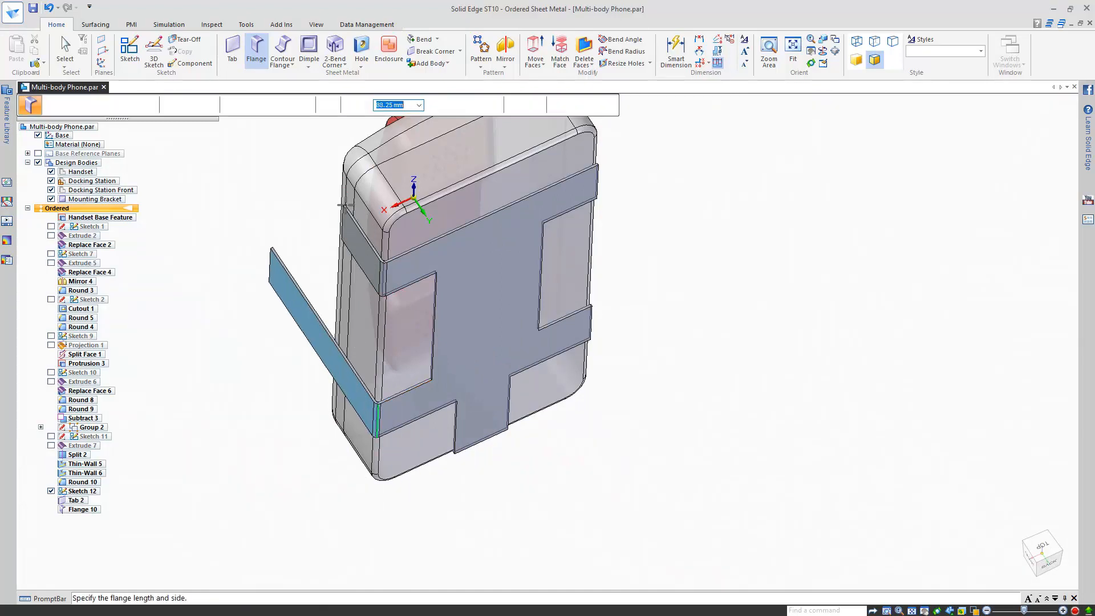
{"action": "left_click", "coordinate": [268, 261]}
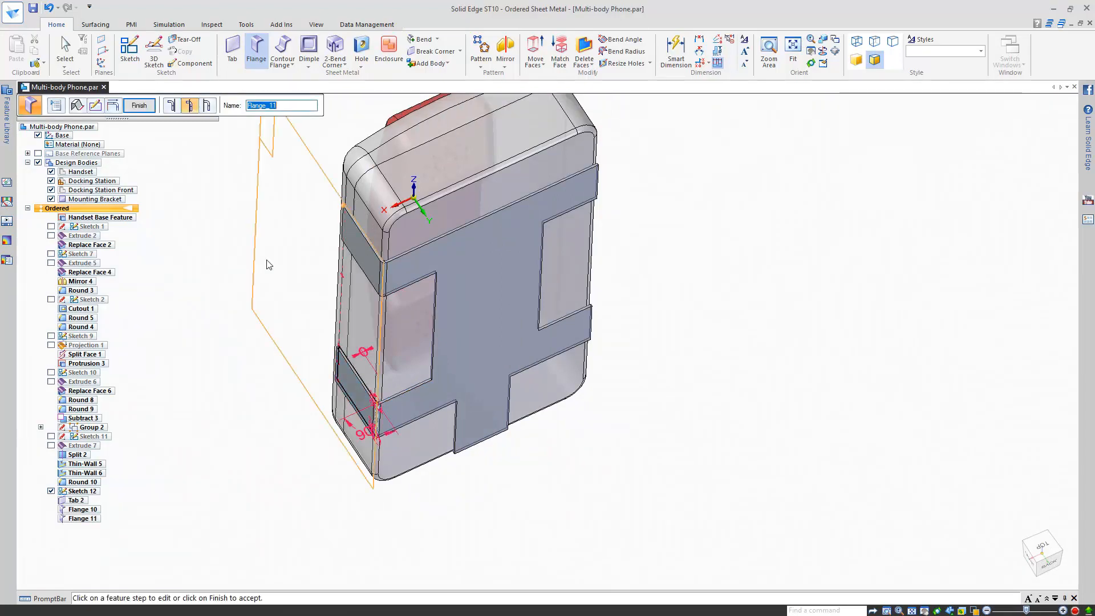
{"action": "middle_click_drag", "start_coordinate": [277, 211], "coordinate": [370, 221]}
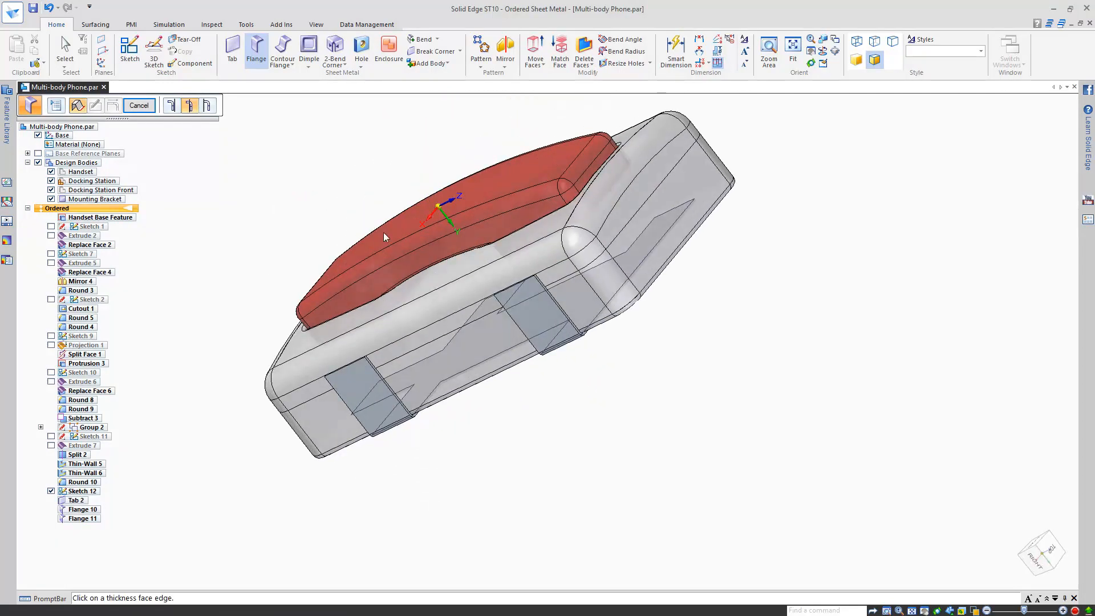
Add a Bend Outside flange with a non-default bend radius to the upper side flange's end, wrapping the docking station's rounded front edge
{"action": "scroll", "coordinate": [543, 281], "scroll_direction": "up", "scroll_amount": 4}
{"action": "left_click", "coordinate": [502, 285]}
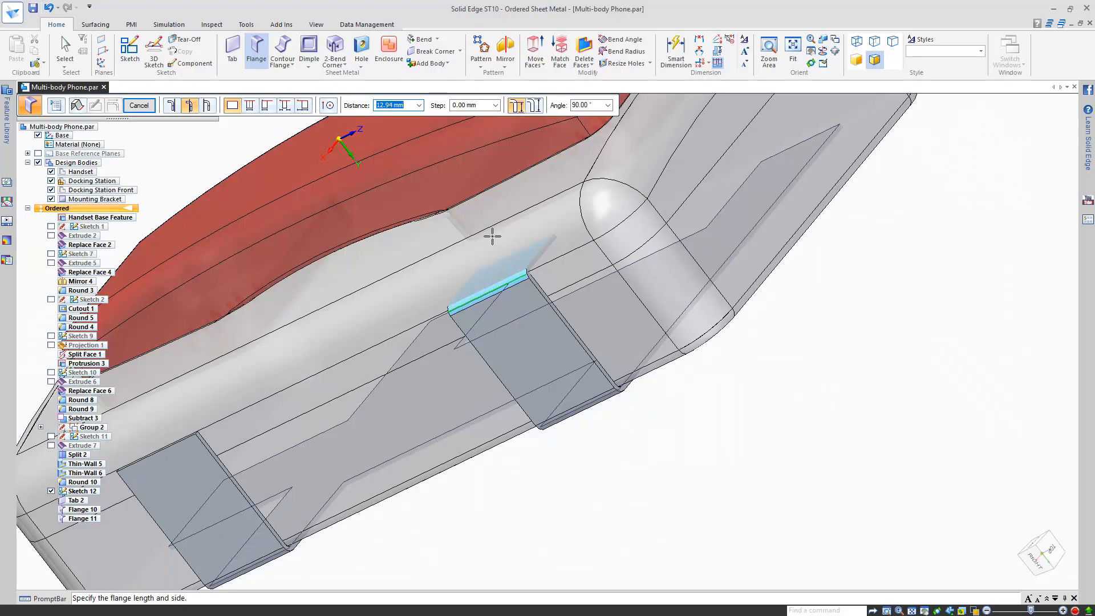
{"action": "left_click", "coordinate": [56, 105]}
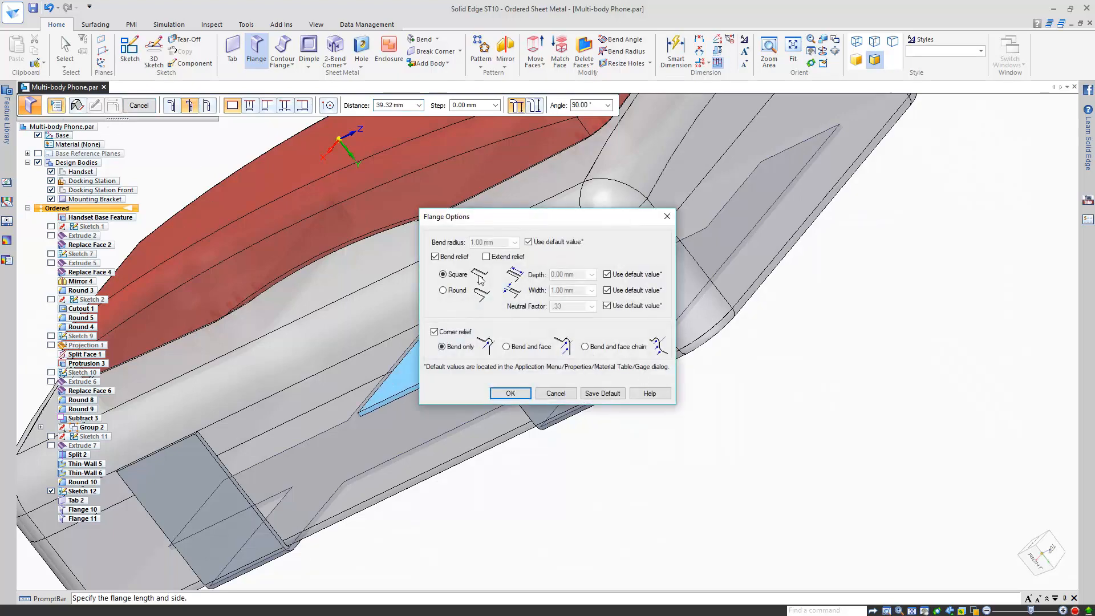
{"action": "left_click", "coordinate": [529, 242]}
{"action": "key", "text": "Return"}
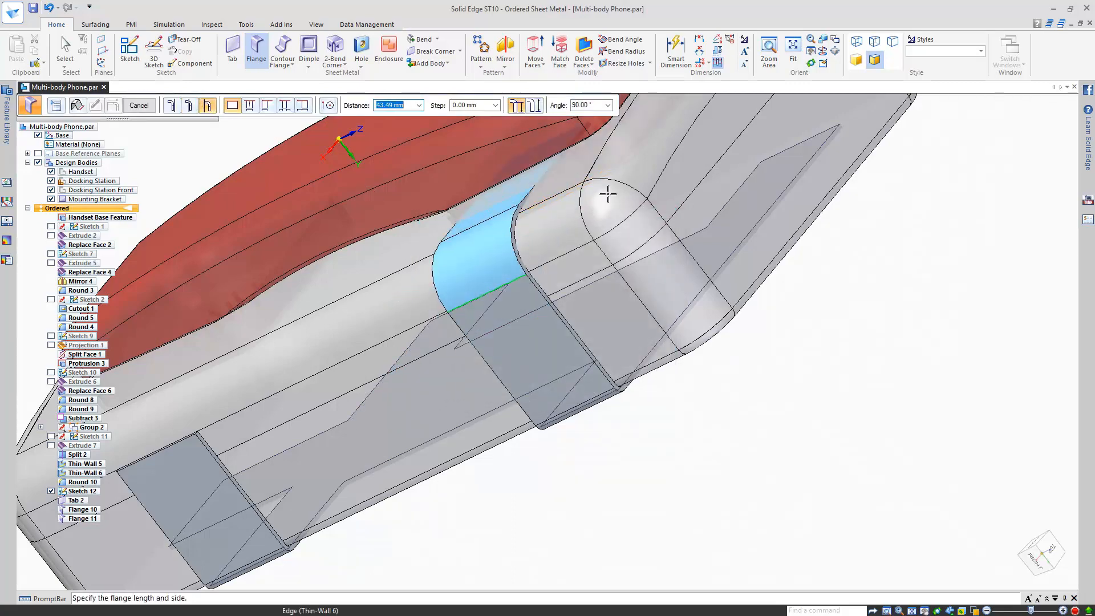
{"action": "left_click", "coordinate": [587, 179]}
{"action": "scroll", "coordinate": [819, 336], "scroll_direction": "down", "scroll_amount": 2}
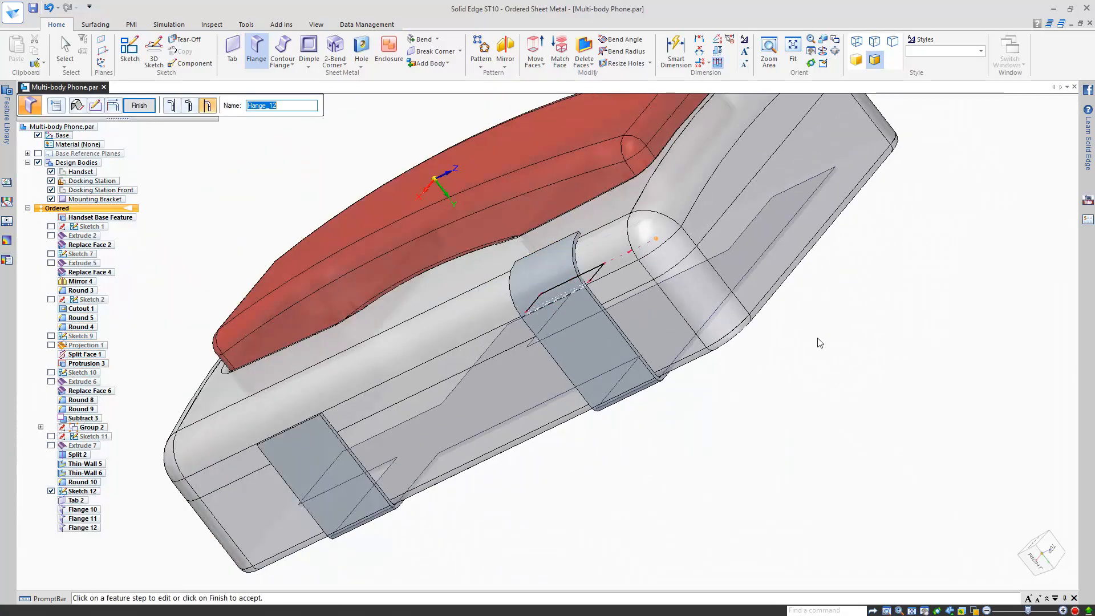
{"action": "key", "text": "Return"}
Add the same curved flange to the lower side flange's end, directed over the docking station's front
{"action": "left_click", "coordinate": [292, 426]}
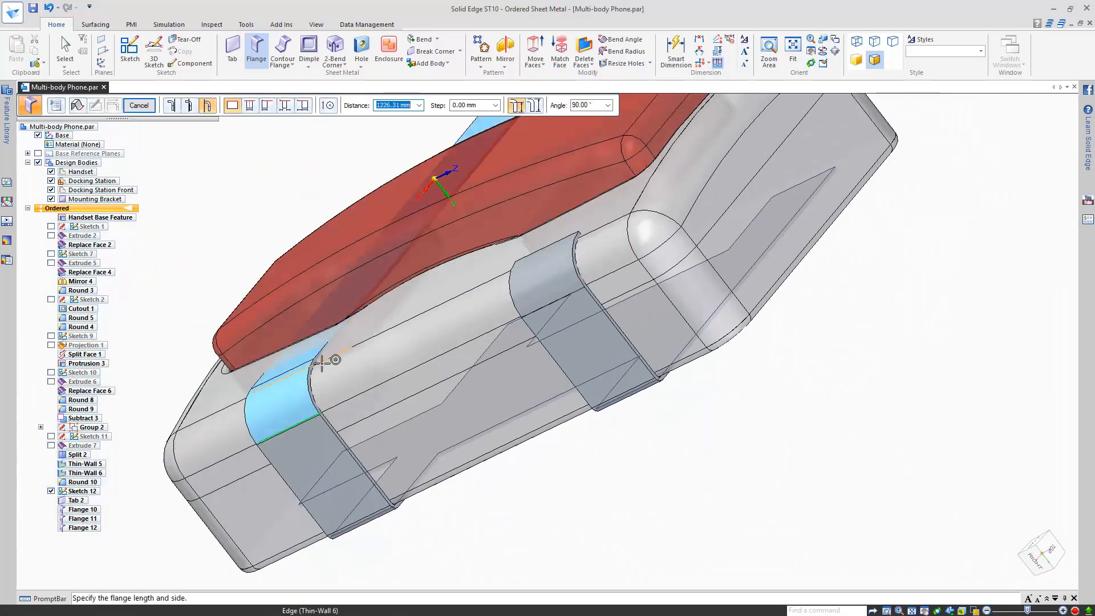
{"action": "left_click", "coordinate": [176, 433]}
{"action": "middle_click_drag", "start_coordinate": [208, 344], "coordinate": [193, 305]}
{"action": "right_click", "coordinate": [214, 221]}
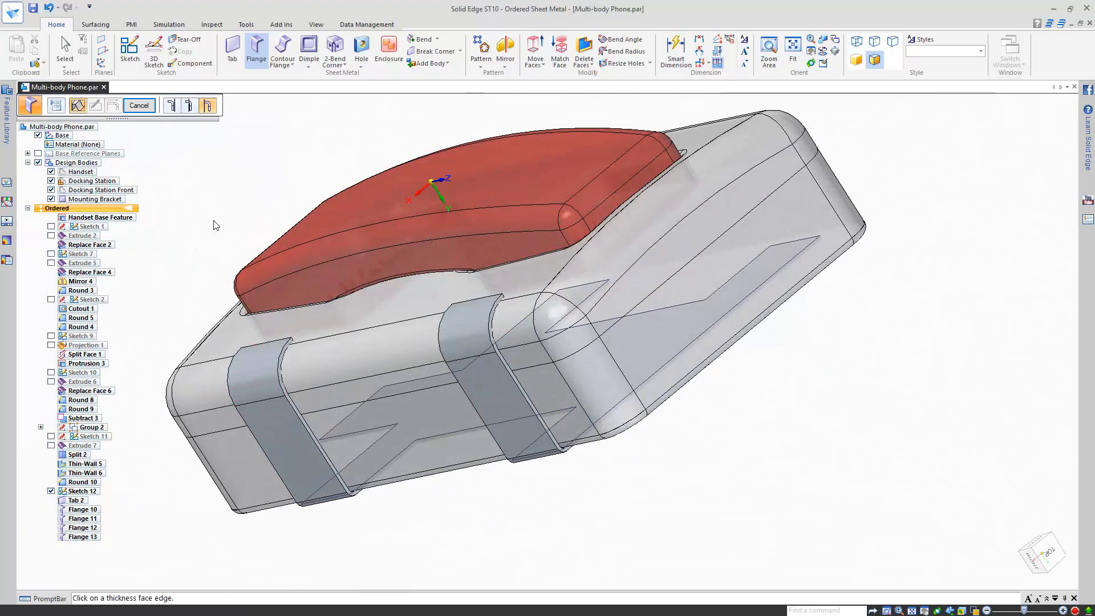
{"action": "key", "text": "ctrl+i"}
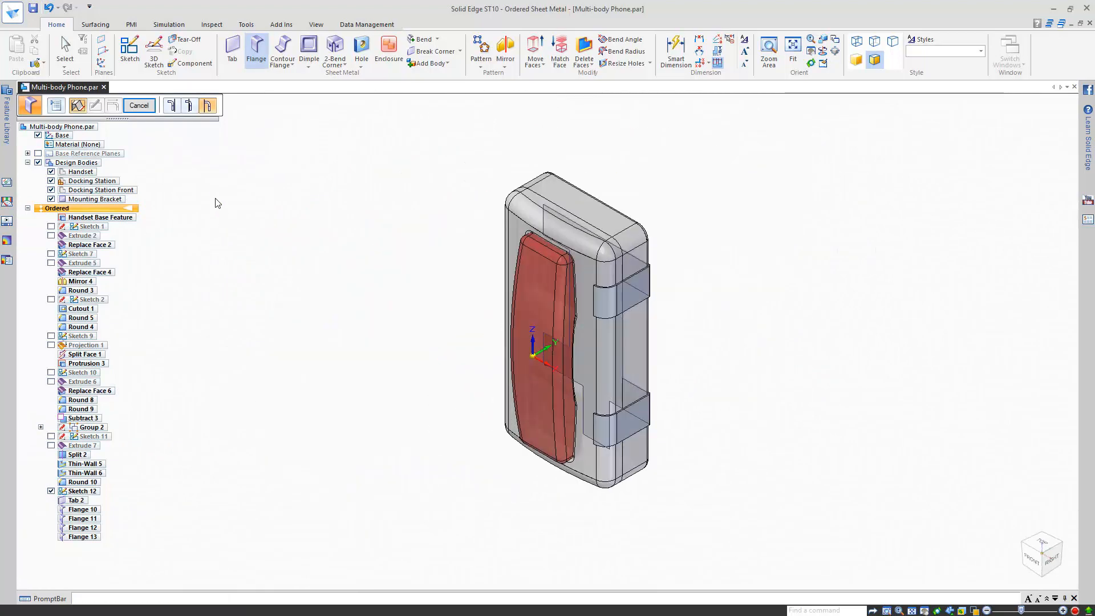
{"action": "key", "text": "Escape"}
Mirror the four side flanges, Flange 10 to Flange 13, about the vertical YZ base plane through the phone's centre
{"action": "left_click", "coordinate": [505, 52]}
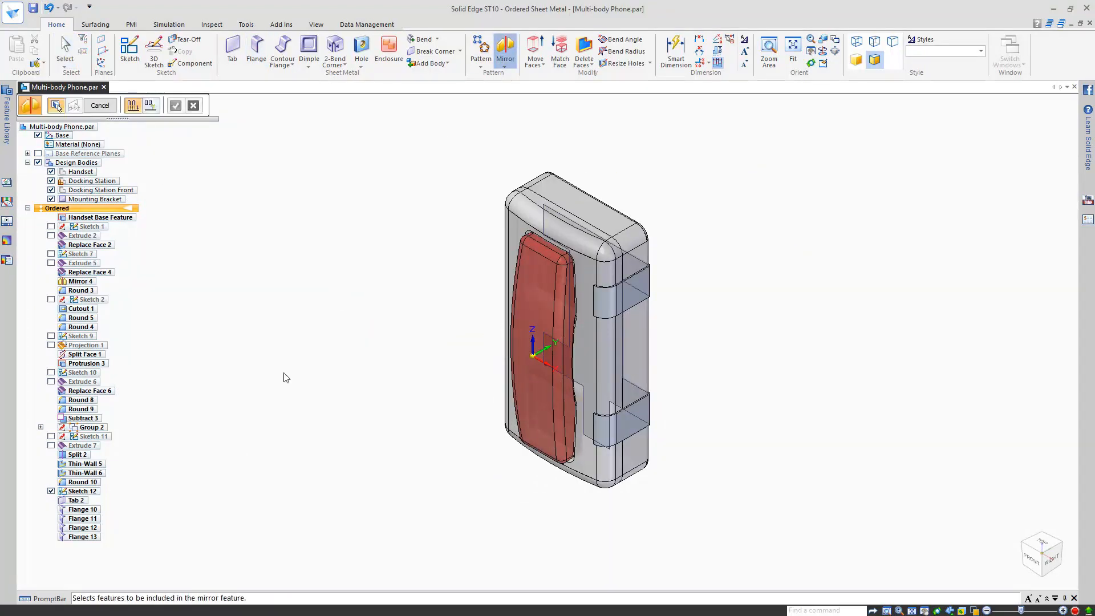
{"action": "left_click", "coordinate": [83, 536]}
{"action": "left_click", "coordinate": [83, 509], "text": "shift"}
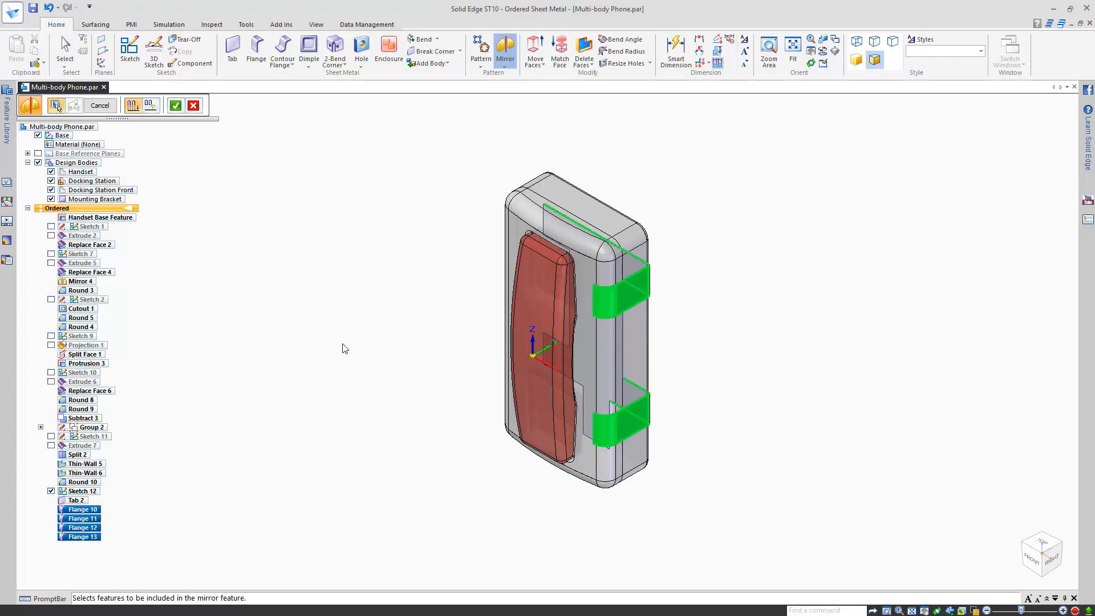
{"action": "key", "text": "Return"}
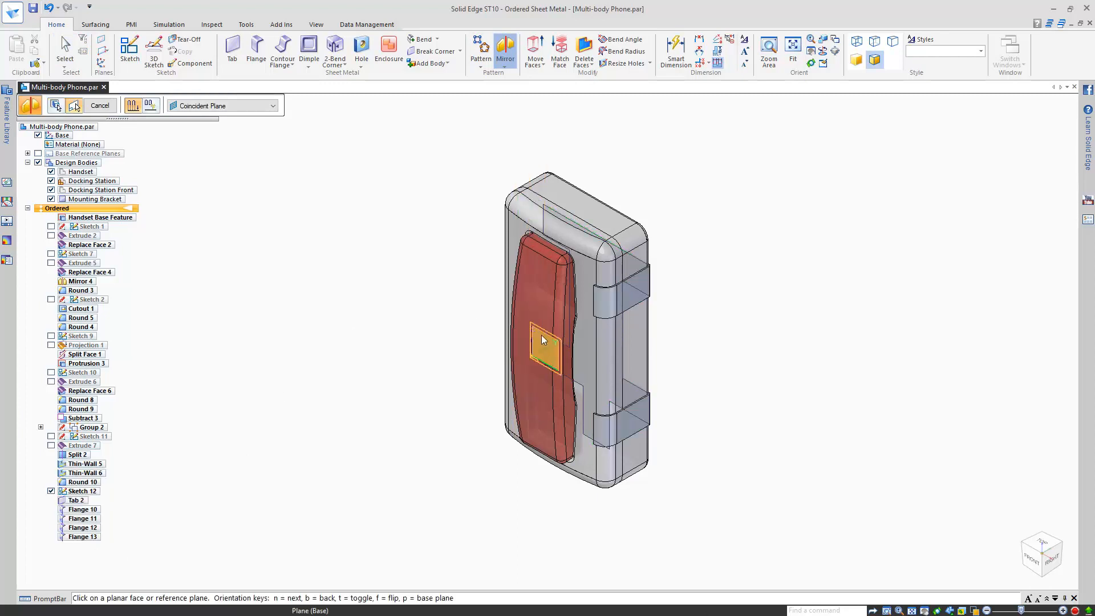
{"action": "left_click", "coordinate": [546, 329]}
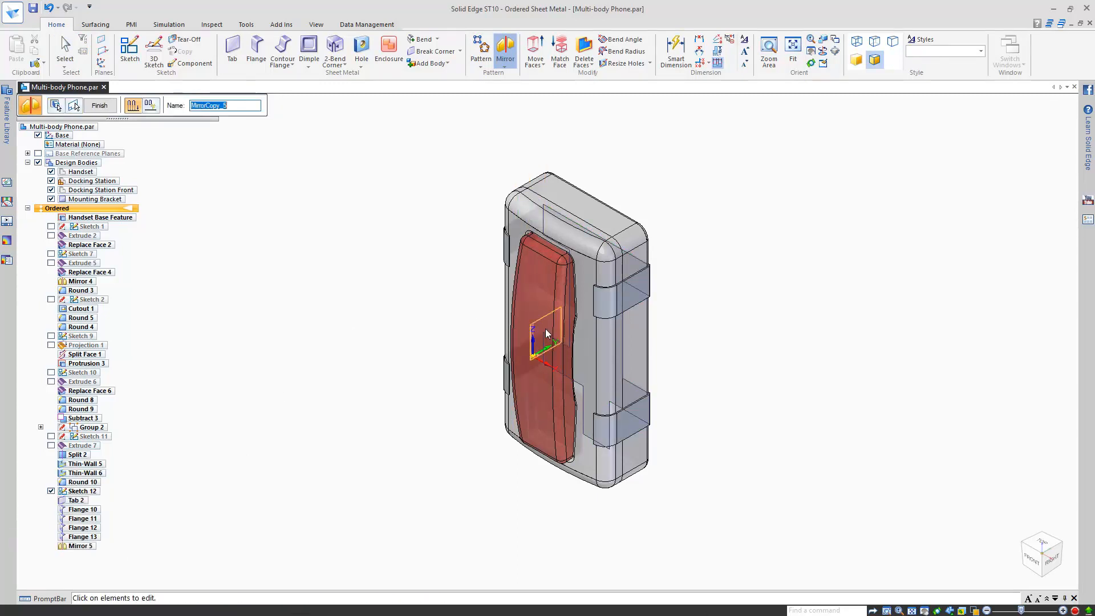
{"action": "left_click", "coordinate": [111, 107]}
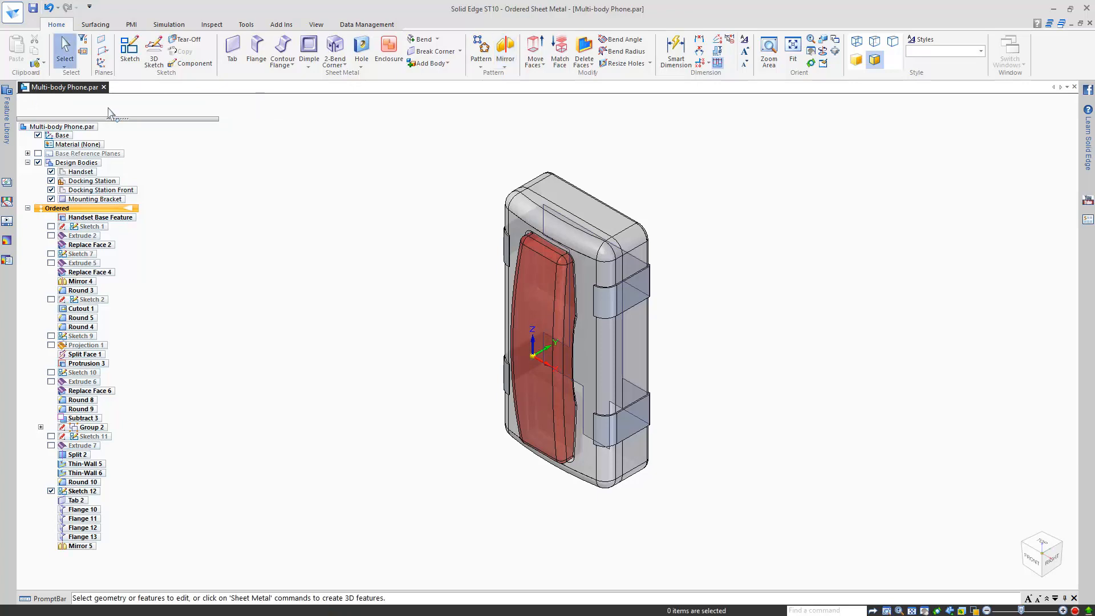
Add a 31.64 mm Bend Outside flange at 90° from the bracket's lower central strip, under the docking station's bottom face
{"action": "left_click", "coordinate": [256, 51]}
{"action": "middle_click_drag", "start_coordinate": [484, 471], "coordinate": [580, 420]}
{"action": "scroll", "coordinate": [581, 421], "scroll_direction": "up", "scroll_amount": 5}
{"action": "left_click", "coordinate": [573, 418]}
{"action": "middle_click_drag", "start_coordinate": [565, 323], "coordinate": [491, 350]}
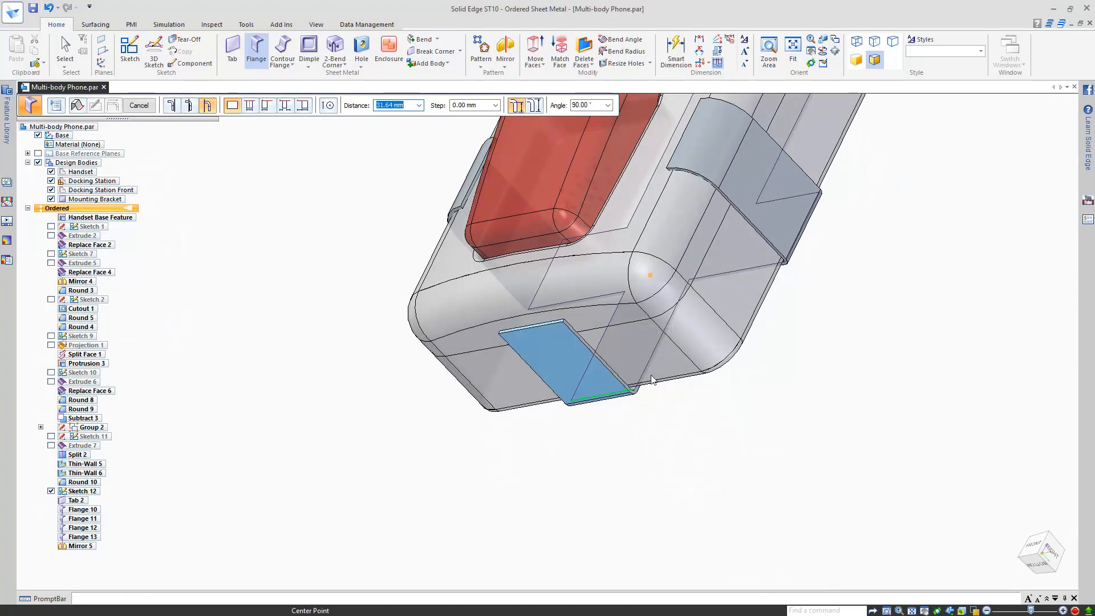
{"action": "left_click", "coordinate": [644, 301]}
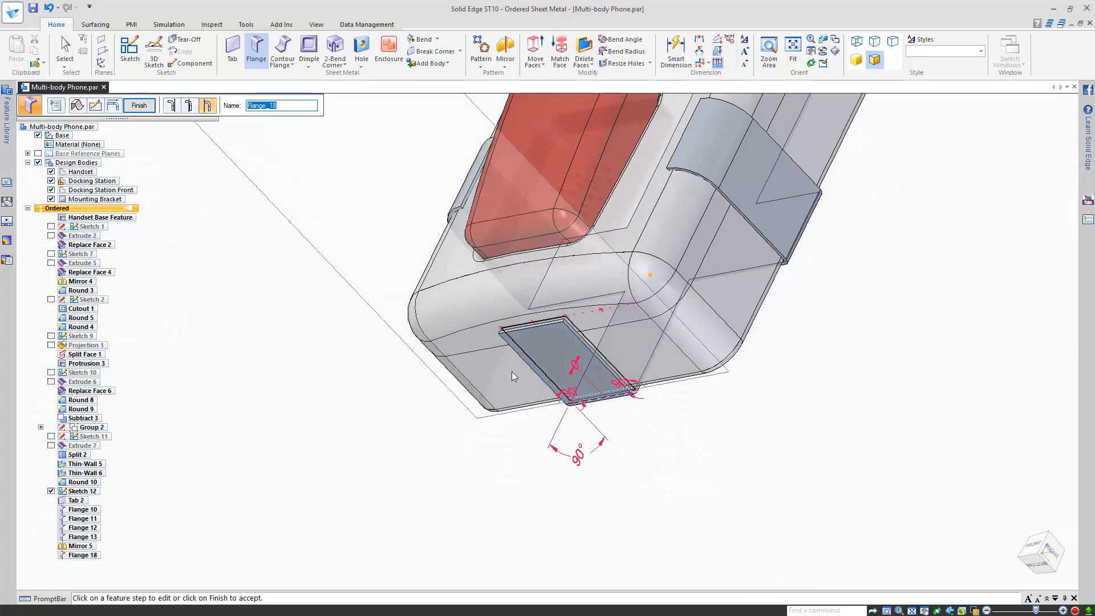
{"action": "left_click", "coordinate": [140, 105]}
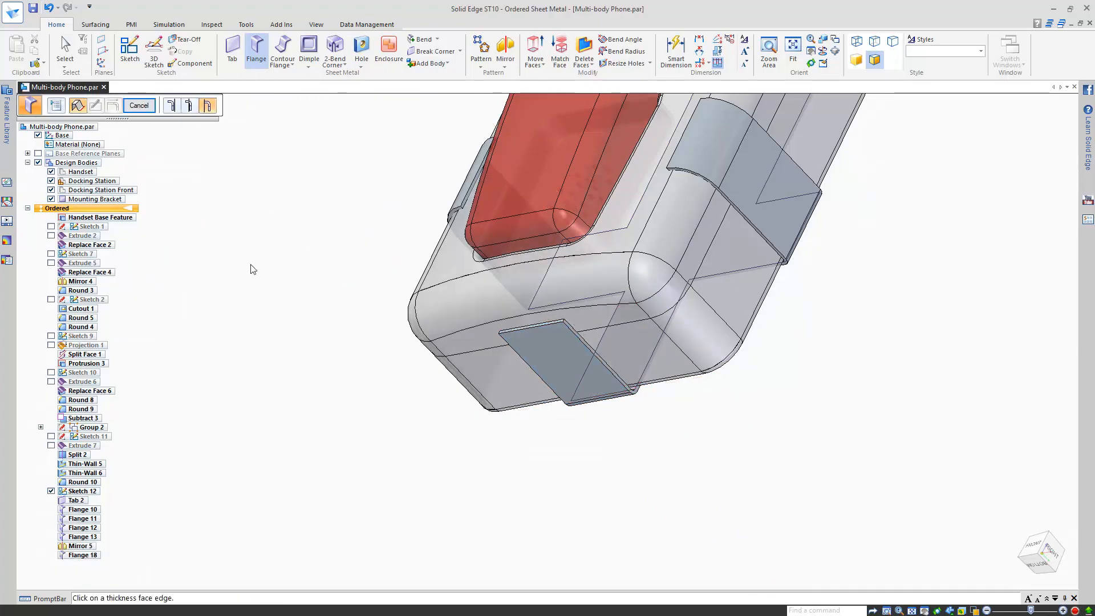
{"action": "key", "text": "ctrl+i"}
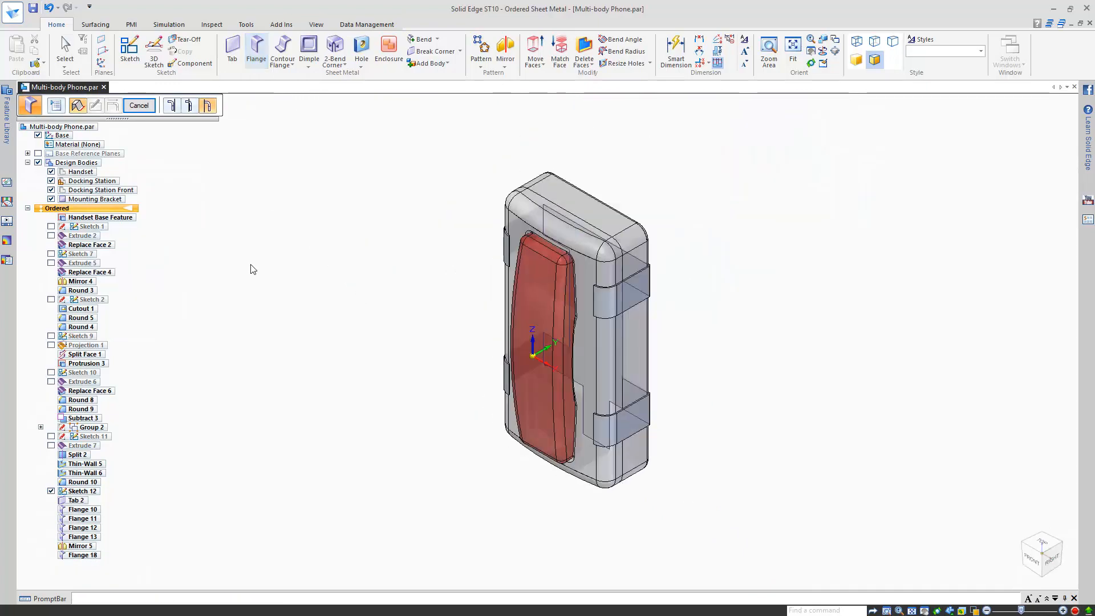
{"action": "left_click", "coordinate": [140, 106]}
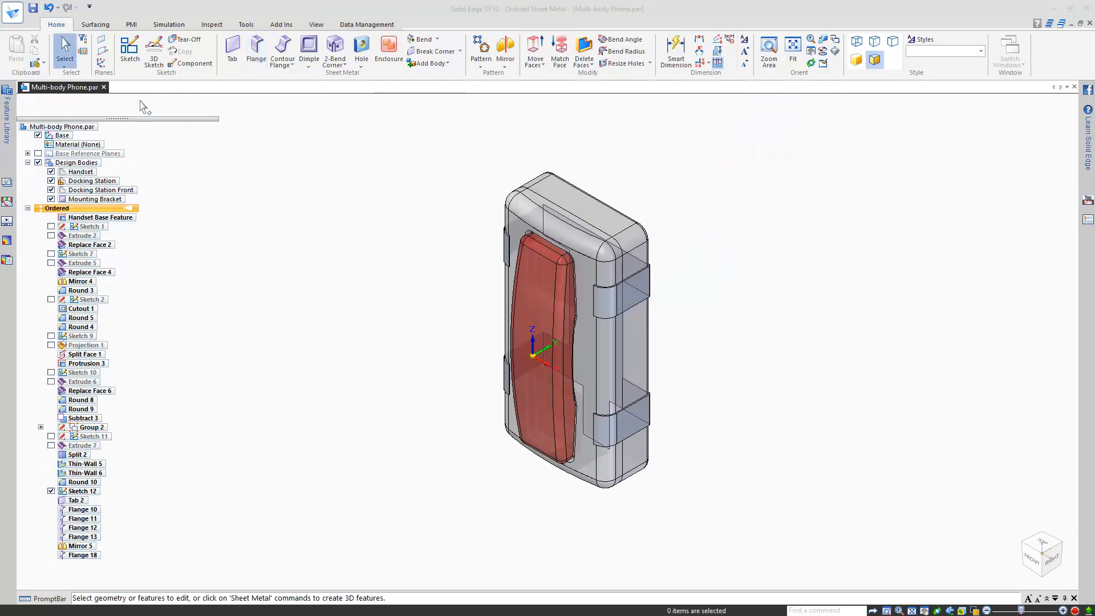
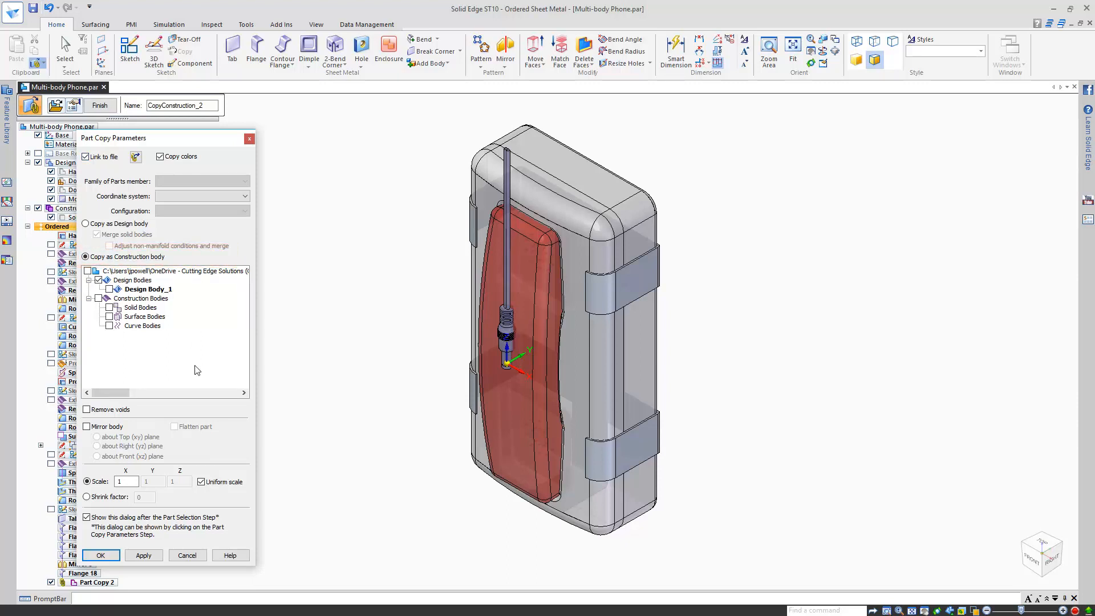
Insert the cord connector's Design Body_1 as a linked construction body with its colours copied
{"action": "left_click", "coordinate": [97, 556]}
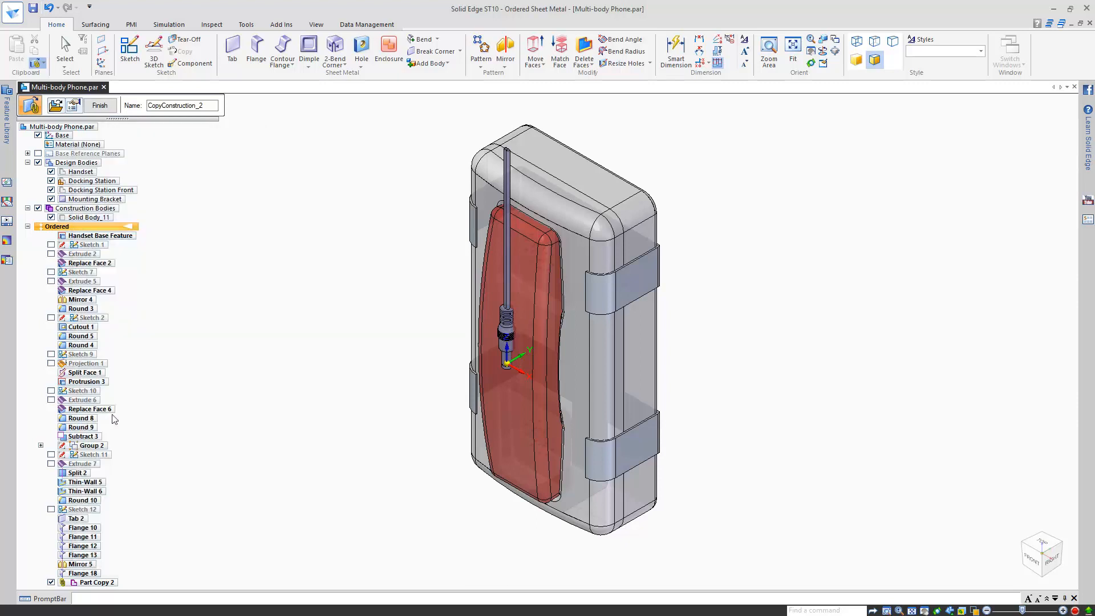
{"action": "left_click", "coordinate": [100, 107]}
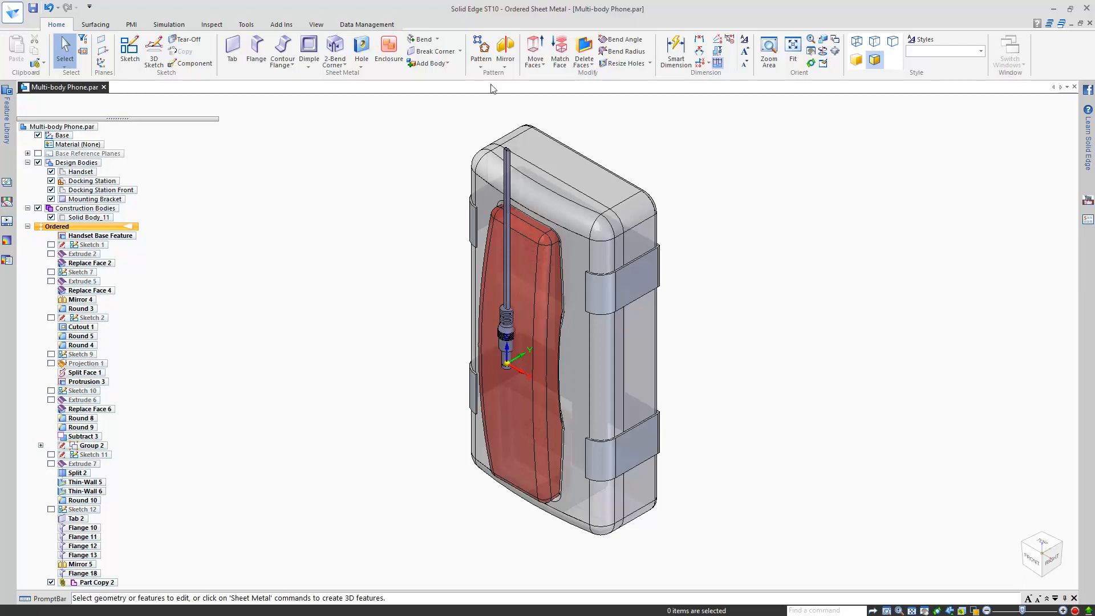
Rotate the cord connector construction body 180° about the base X axis so its cord points downward
{"action": "left_click", "coordinate": [533, 65]}
{"action": "left_click", "coordinate": [546, 88]}
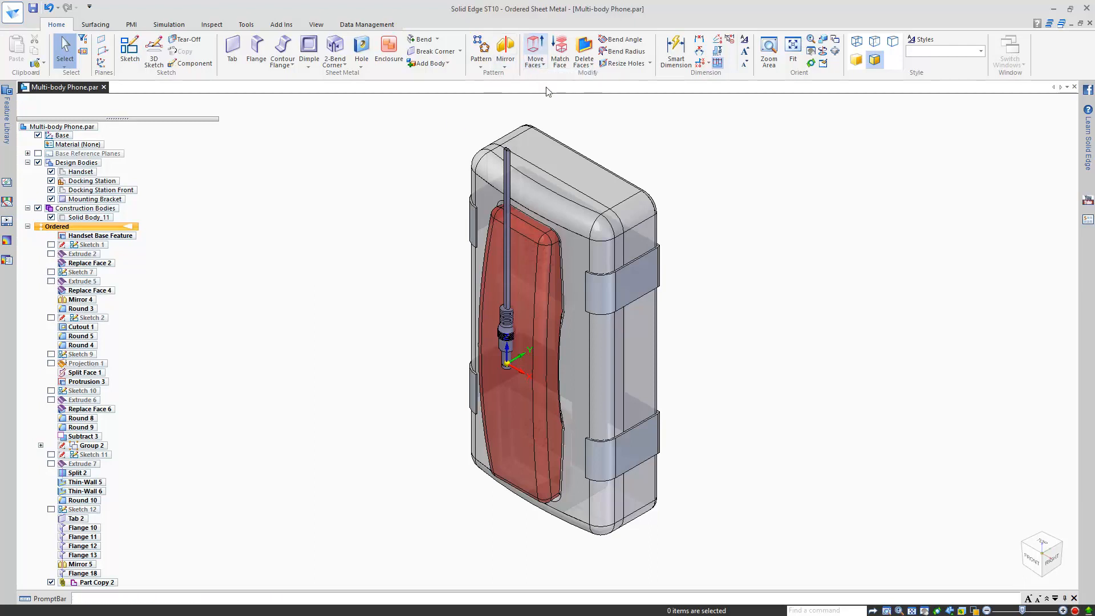
{"action": "left_click", "coordinate": [245, 105]}
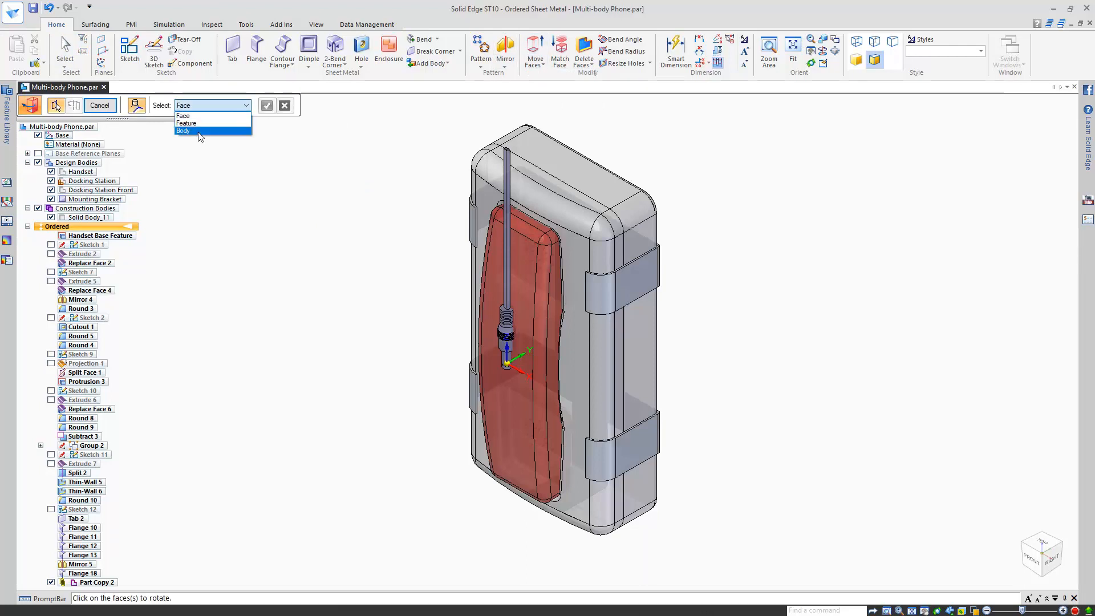
{"action": "left_click", "coordinate": [200, 135]}
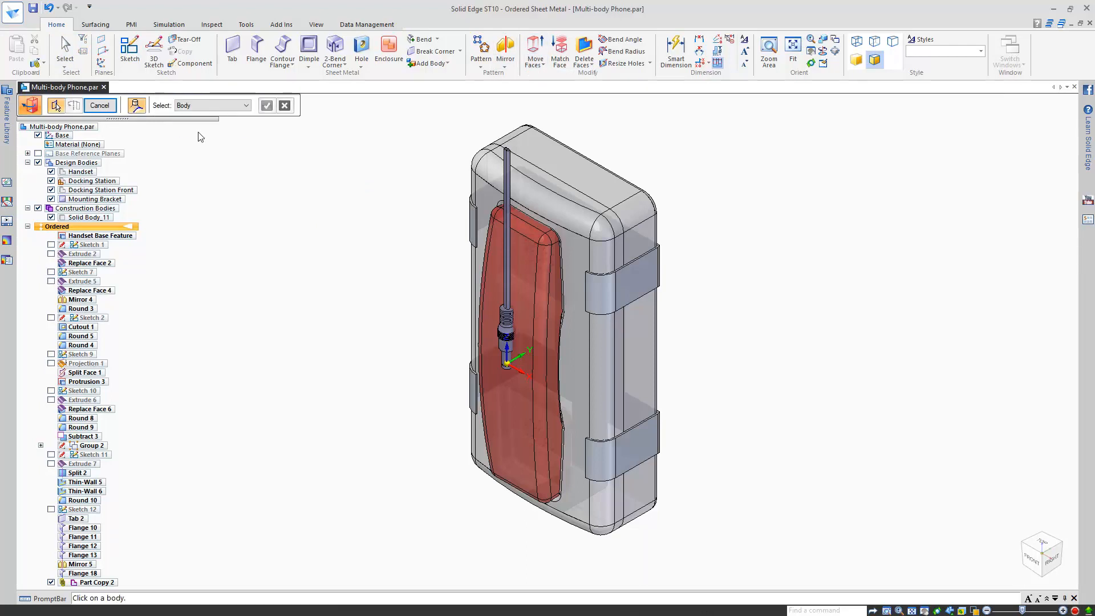
{"action": "left_click", "coordinate": [507, 175]}
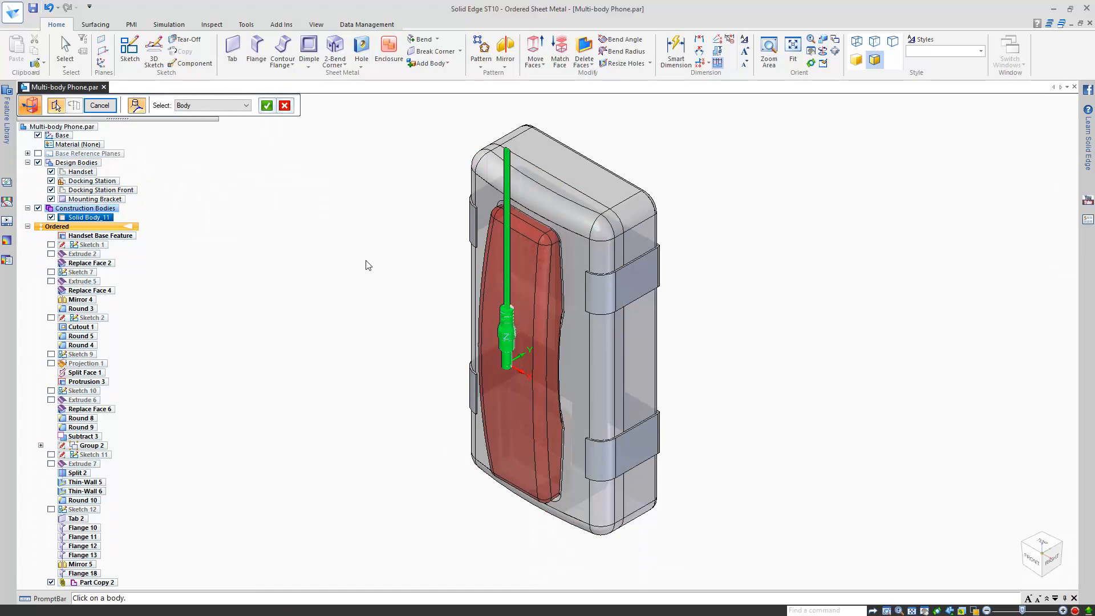
{"action": "key", "text": "Return"}
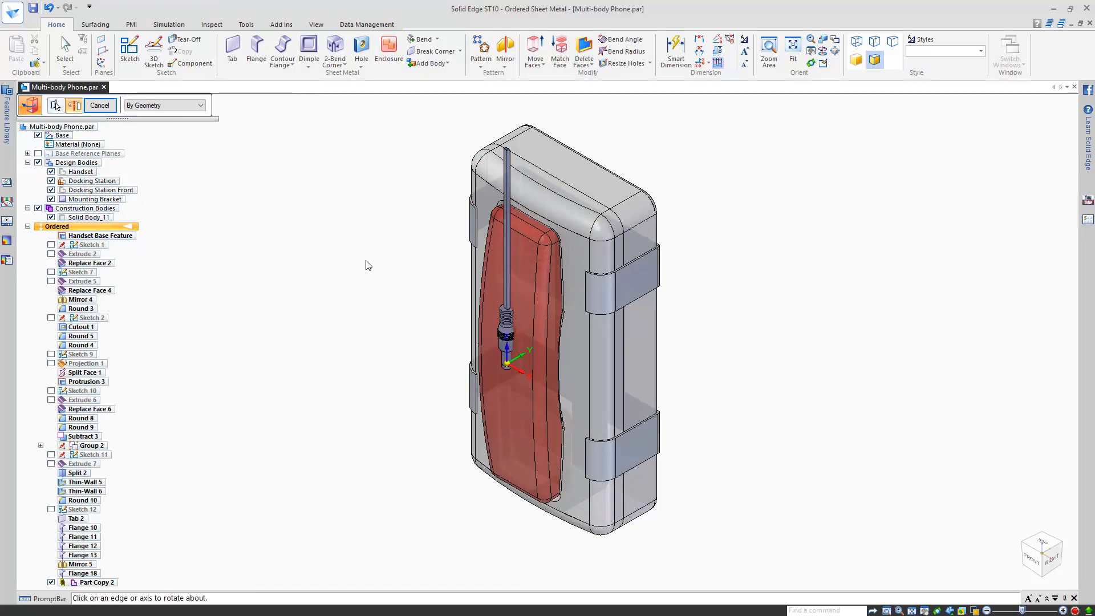
{"action": "left_click", "coordinate": [521, 375]}
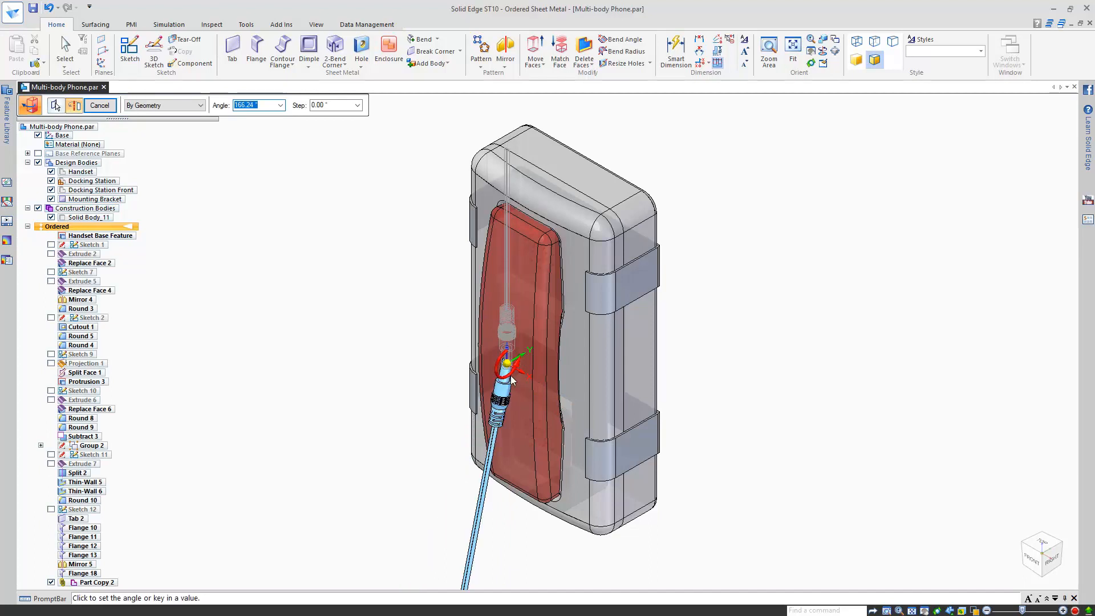
{"action": "type", "text": "180"}
{"action": "key", "text": "Tab"}
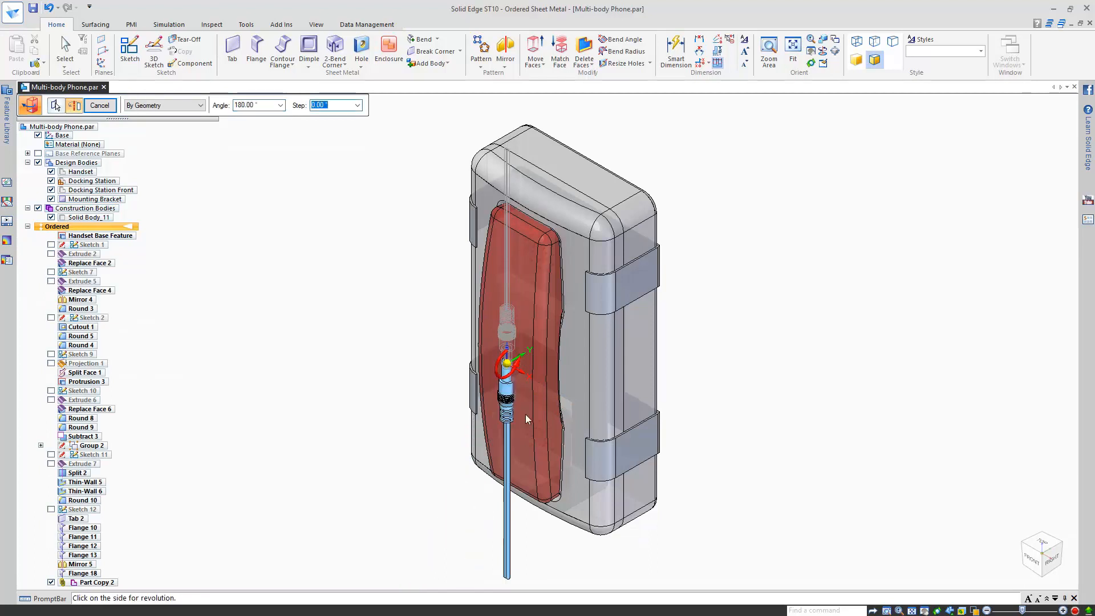
{"action": "left_click", "coordinate": [538, 528]}
{"action": "right_click", "coordinate": [305, 251]}
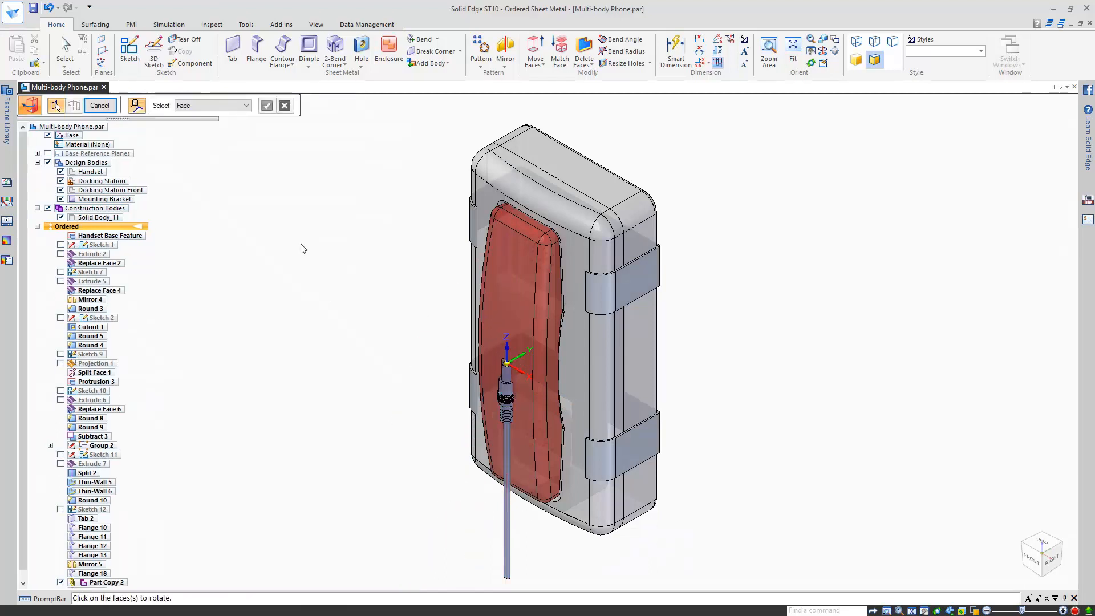
Move the cord connector body down along the Z axis, from its upper-end origin point to the vertex on the docking station's bottom face
{"action": "left_click", "coordinate": [535, 48]}
{"action": "left_click", "coordinate": [276, 107]}
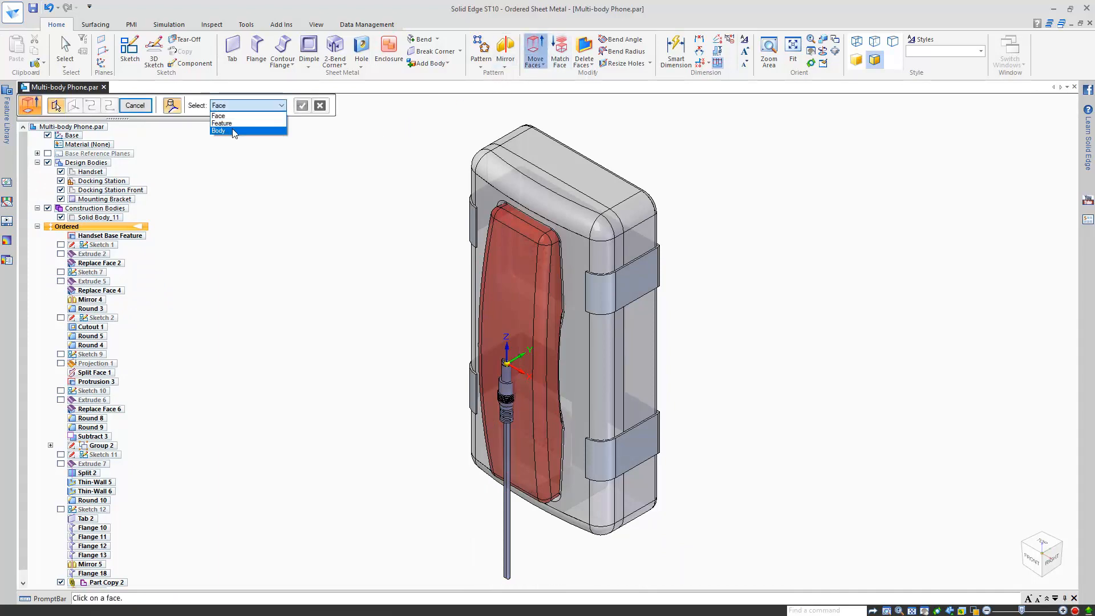
{"action": "left_click", "coordinate": [227, 122]}
{"action": "left_click", "coordinate": [506, 410]}
{"action": "scroll", "coordinate": [503, 445], "scroll_direction": "up", "scroll_amount": 2}
{"action": "right_click", "coordinate": [504, 444]}
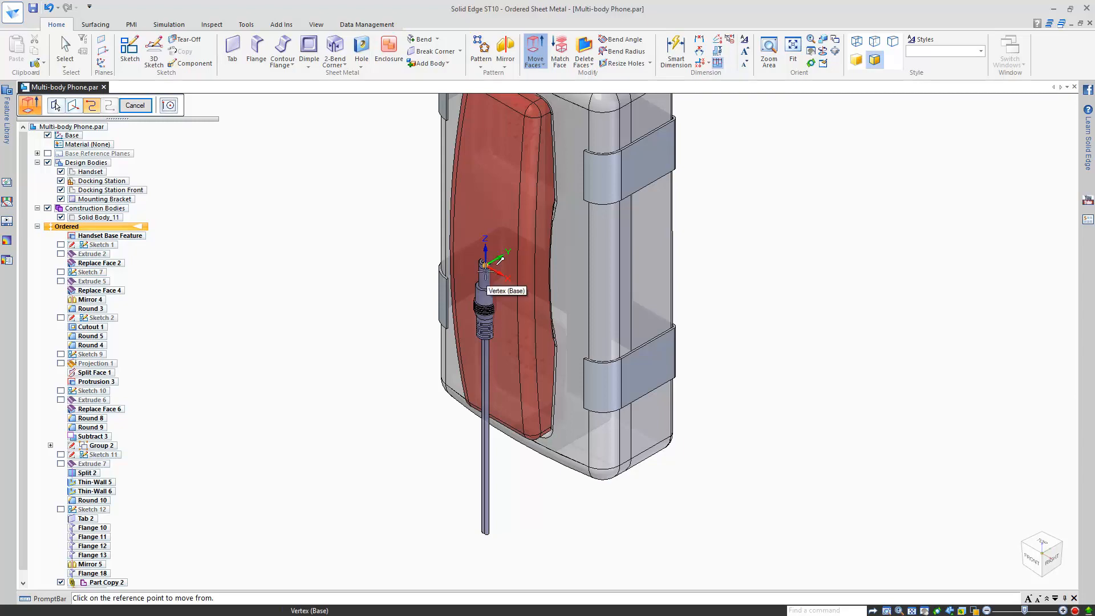
{"action": "scroll", "coordinate": [484, 298], "scroll_direction": "up", "scroll_amount": 4}
{"action": "left_click", "coordinate": [485, 262]}
{"action": "scroll", "coordinate": [388, 313], "scroll_direction": "down", "scroll_amount": 4}
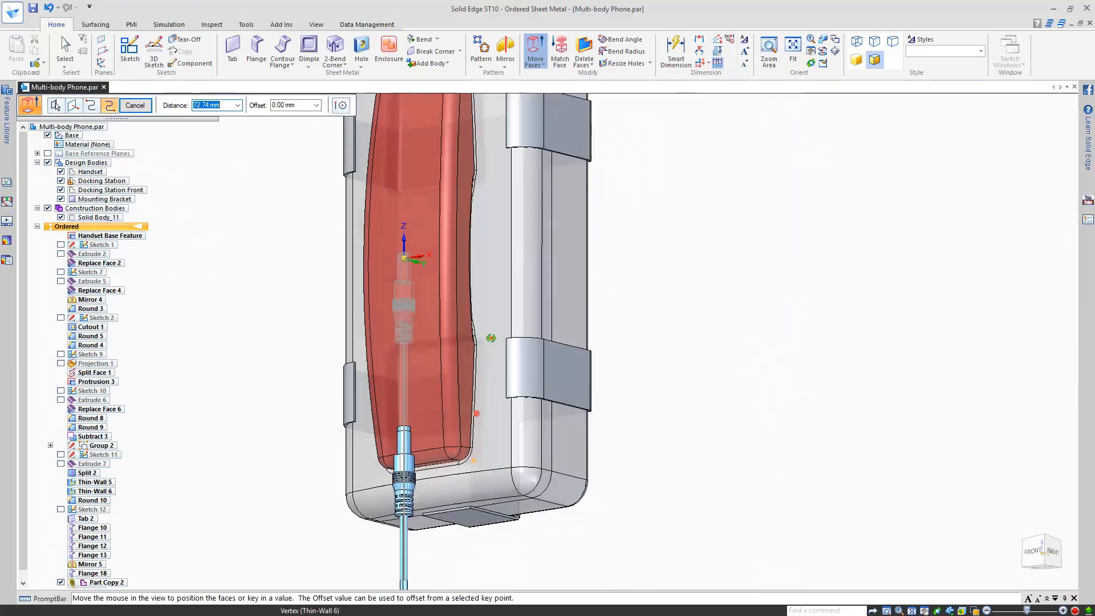
{"action": "scroll", "coordinate": [568, 485], "scroll_direction": "up", "scroll_amount": 3}
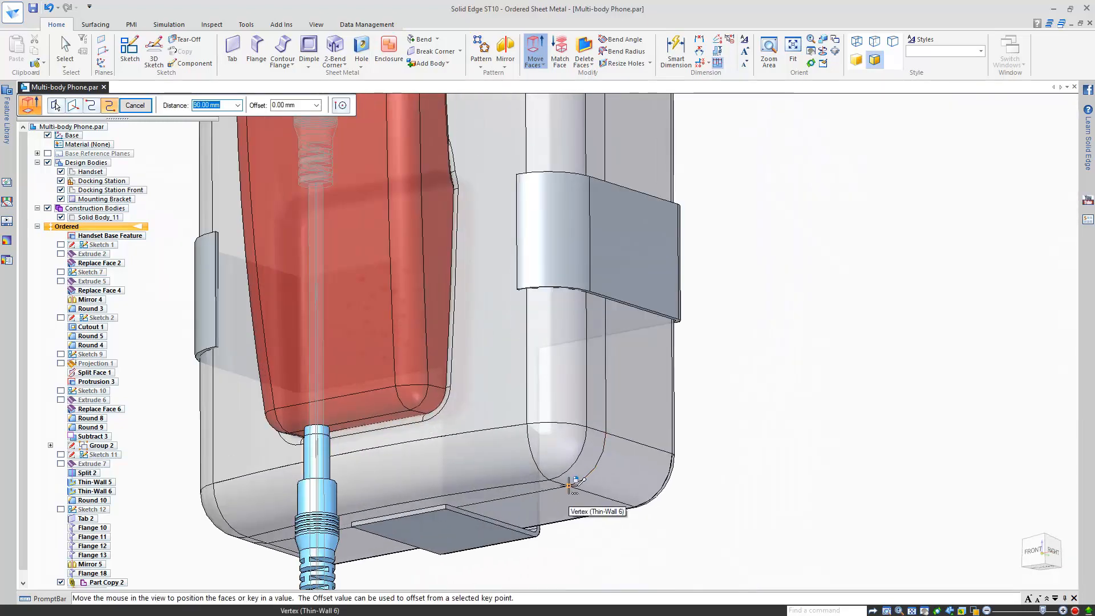
{"action": "left_click", "coordinate": [569, 485]}
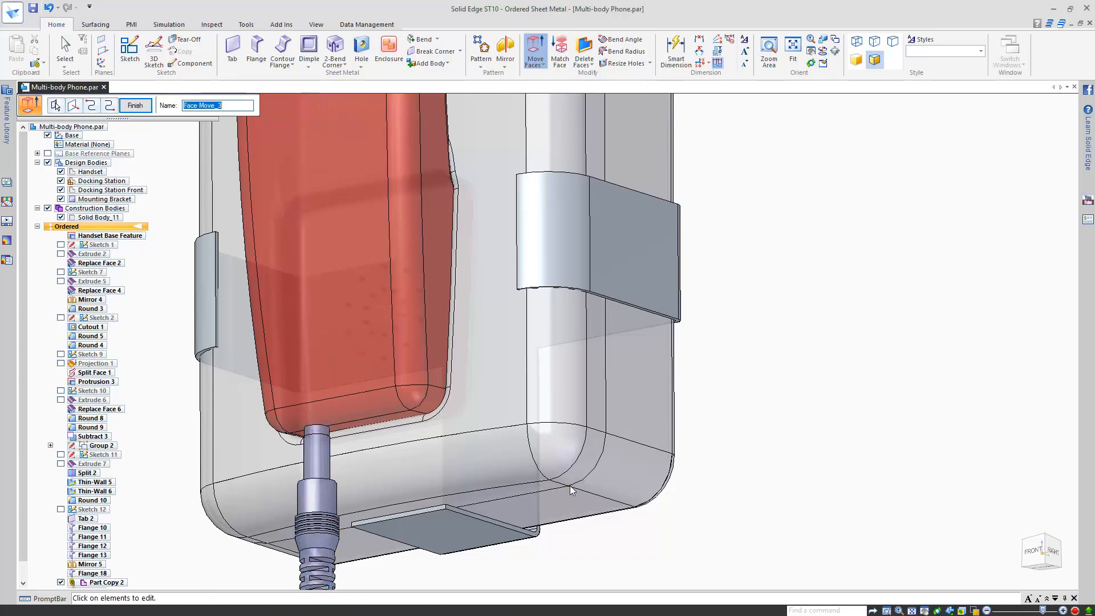
{"action": "scroll", "coordinate": [351, 383], "scroll_direction": "down", "scroll_amount": 2}
{"action": "right_click", "coordinate": [472, 513]}
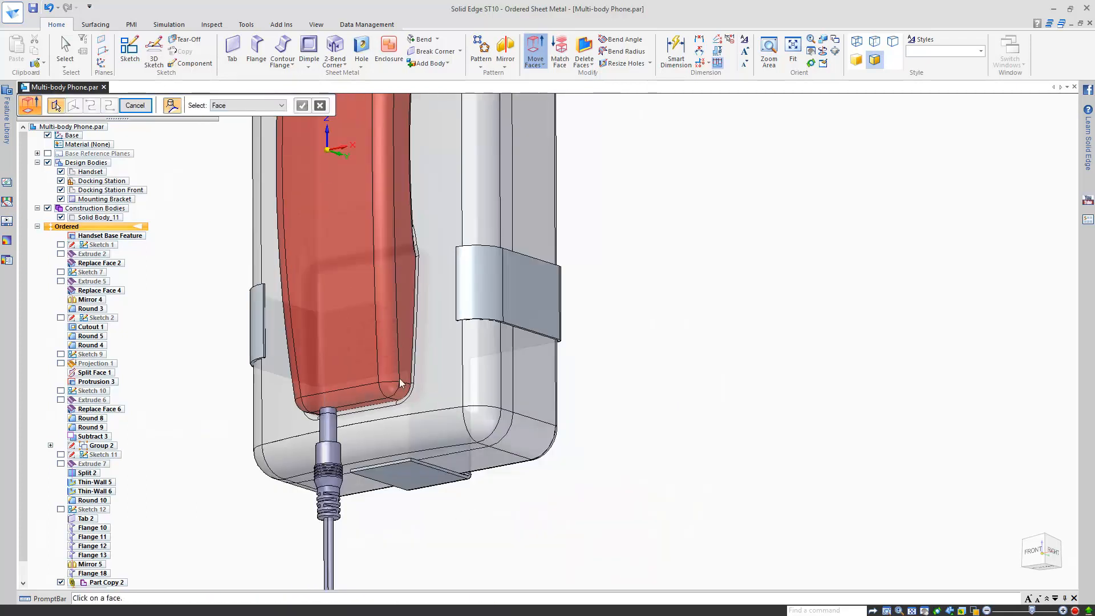
Move the cord connector body along the Y axis to the midpoint of the docking station's straight bottom-face edge, over the bracket's bottom flange
{"action": "left_click", "coordinate": [249, 105]}
{"action": "left_click", "coordinate": [226, 122]}
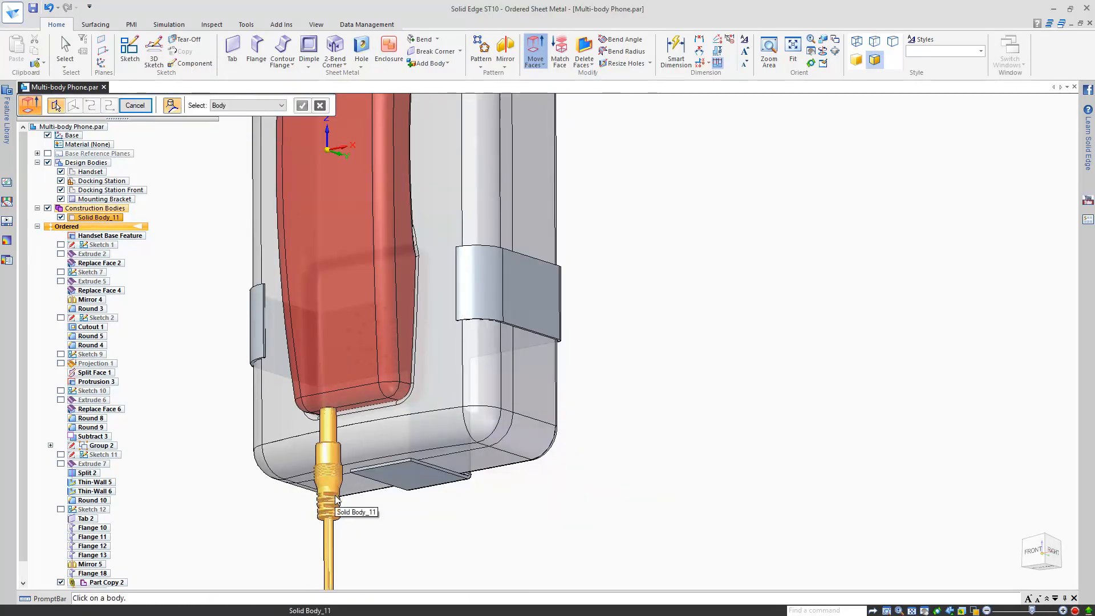
{"action": "left_click", "coordinate": [337, 499]}
{"action": "key", "text": "ctrl+b"}
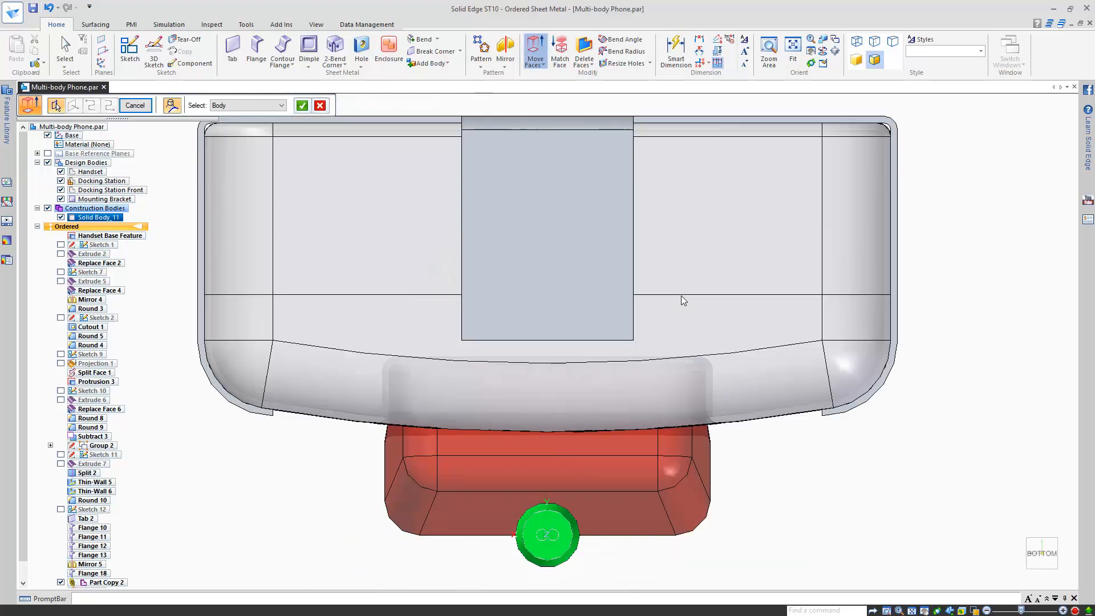
{"action": "right_click", "coordinate": [280, 472]}
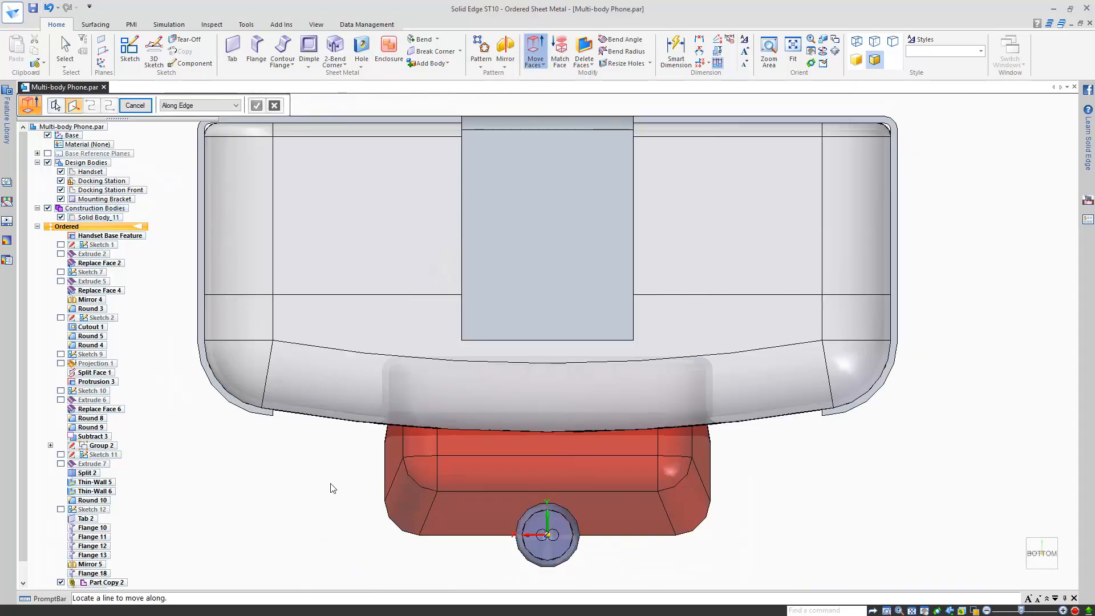
{"action": "left_click", "coordinate": [548, 518]}
{"action": "left_click", "coordinate": [569, 512]}
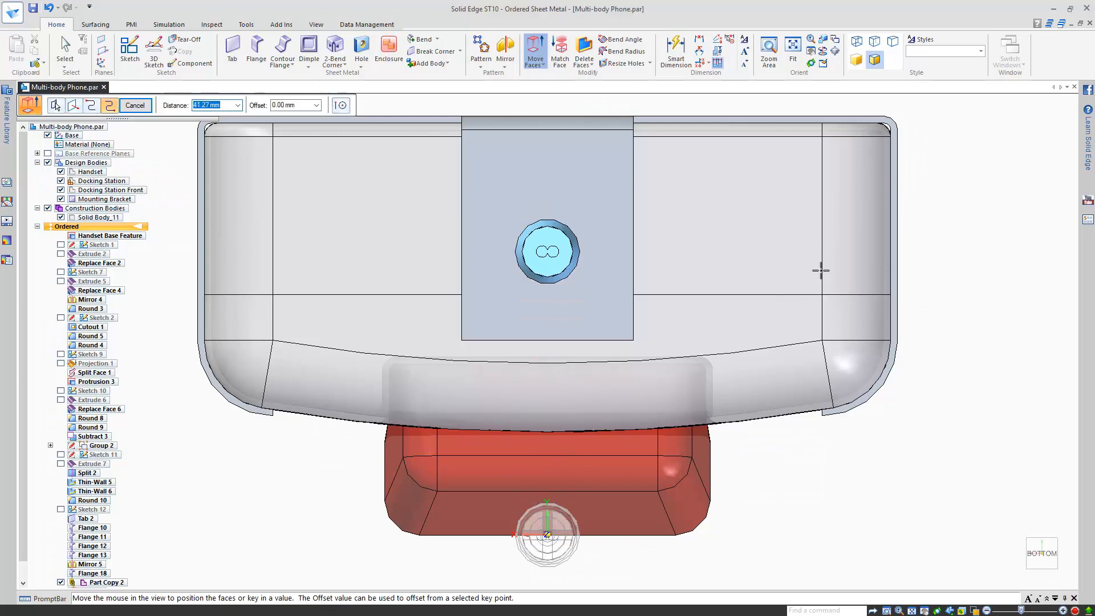
{"action": "left_click", "coordinate": [341, 105]}
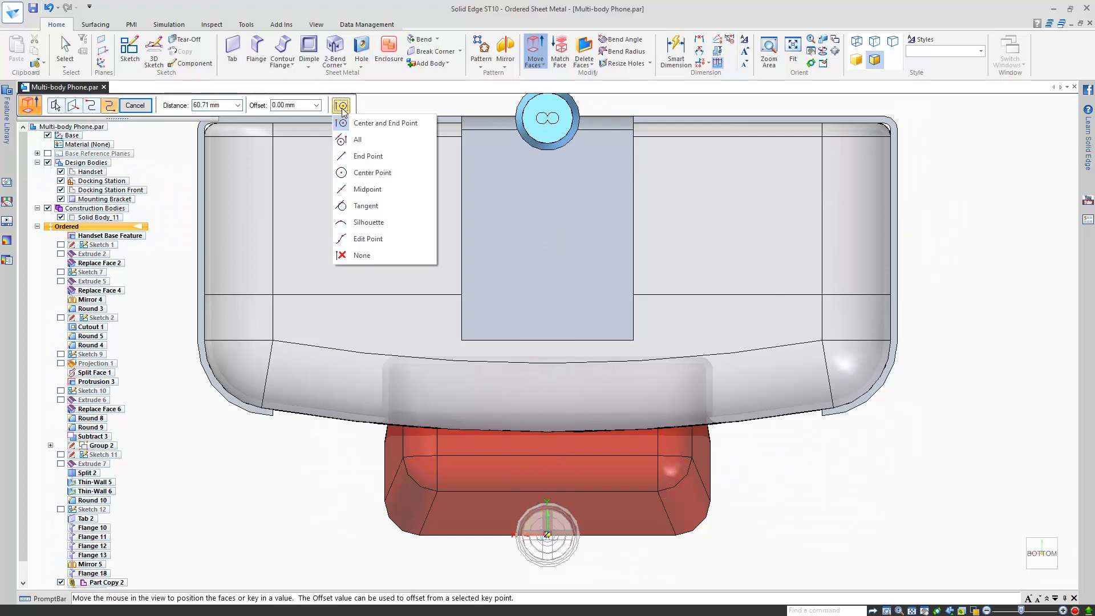
{"action": "left_click", "coordinate": [393, 189]}
{"action": "left_click", "coordinate": [823, 216]}
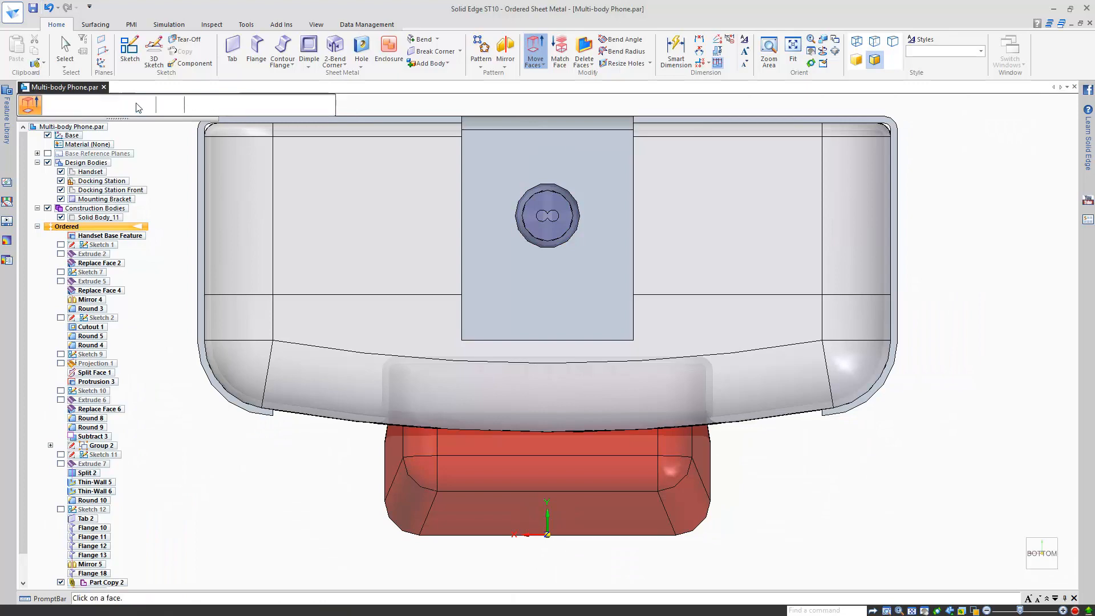
{"action": "left_click", "coordinate": [134, 107]}
Subtract the cord connector body from the Docking Station and Mounting Bracket, with construction tool bodies hidden
{"action": "key", "text": "ctrl+i"}
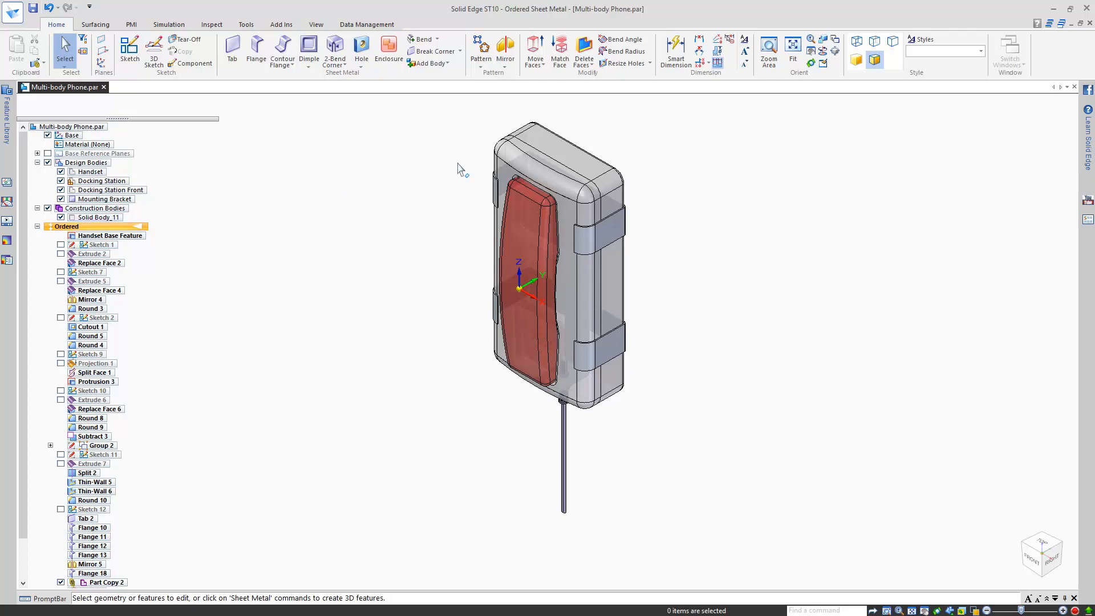
{"action": "left_click", "coordinate": [453, 63]}
{"action": "left_click", "coordinate": [485, 115]}
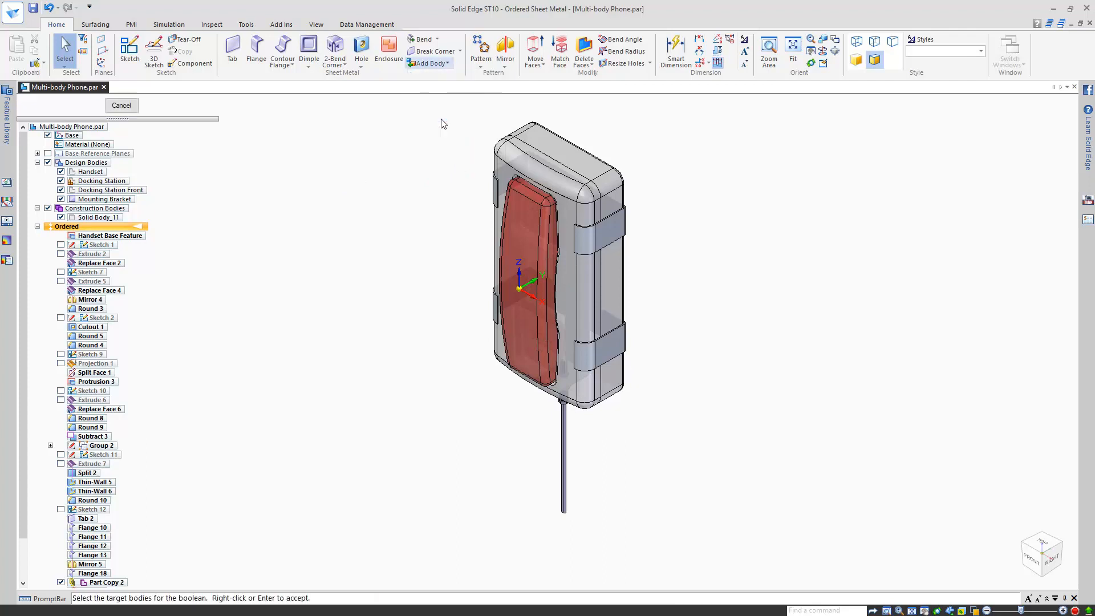
{"action": "scroll", "coordinate": [594, 432], "scroll_direction": "up", "scroll_amount": 6}
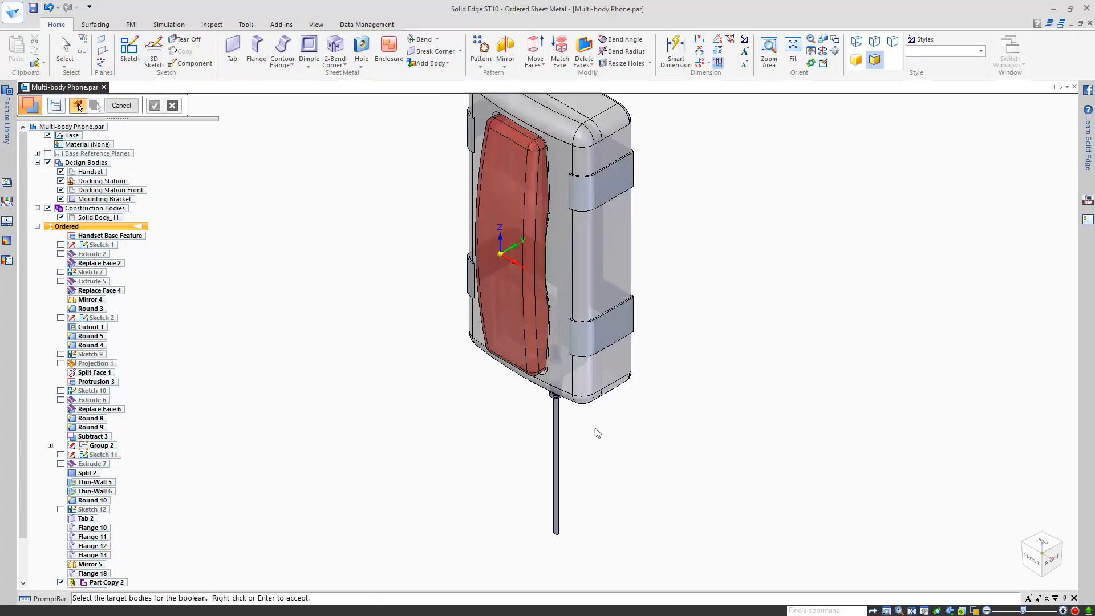
{"action": "left_click", "coordinate": [598, 341]}
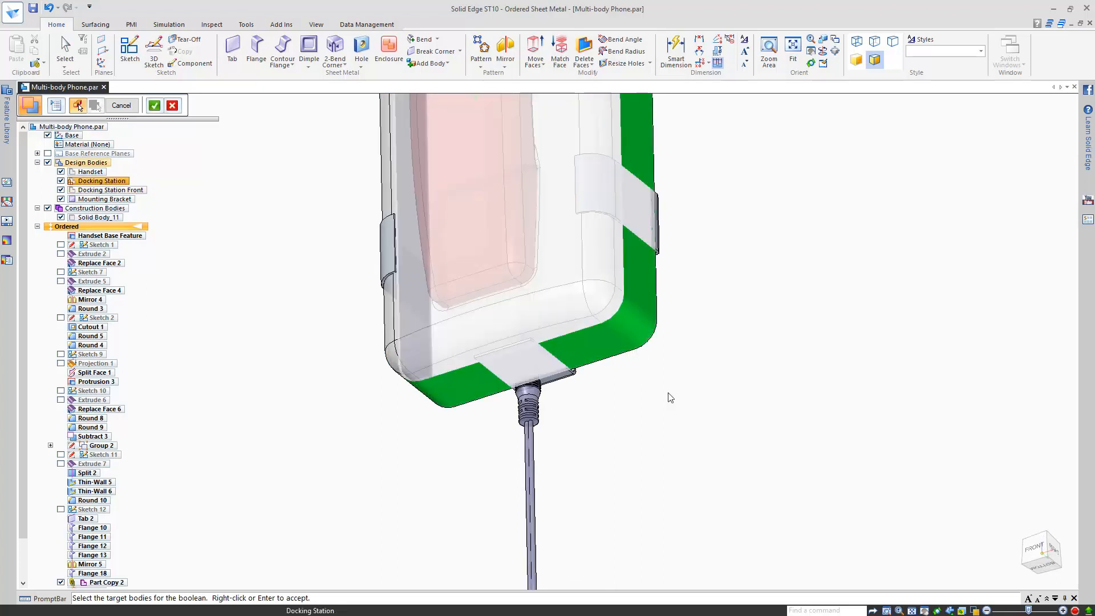
{"action": "right_click", "coordinate": [685, 422]}
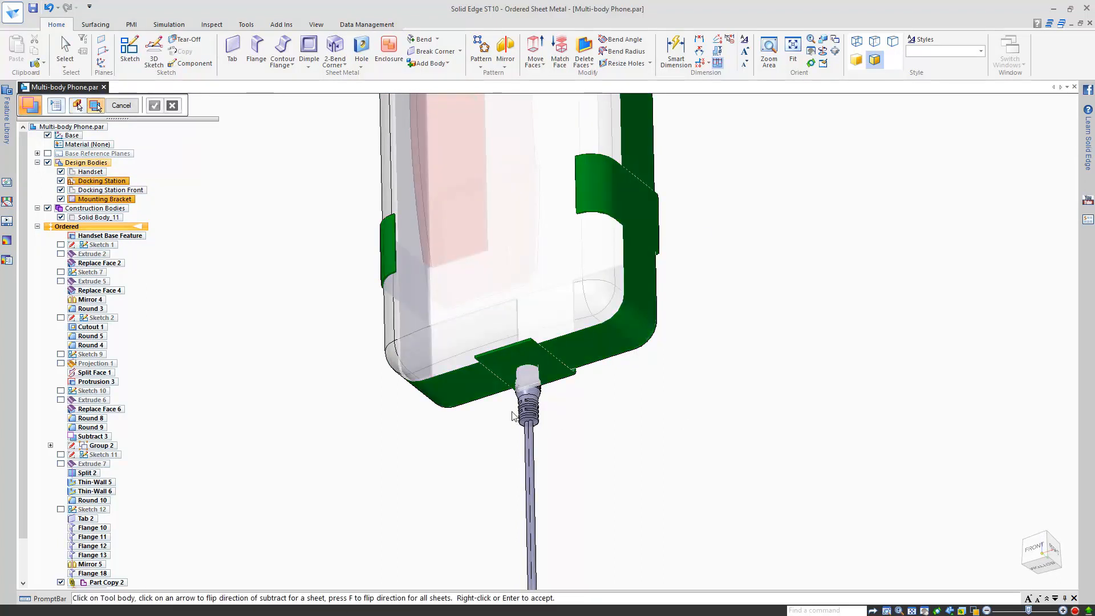
{"action": "left_click", "coordinate": [62, 107]}
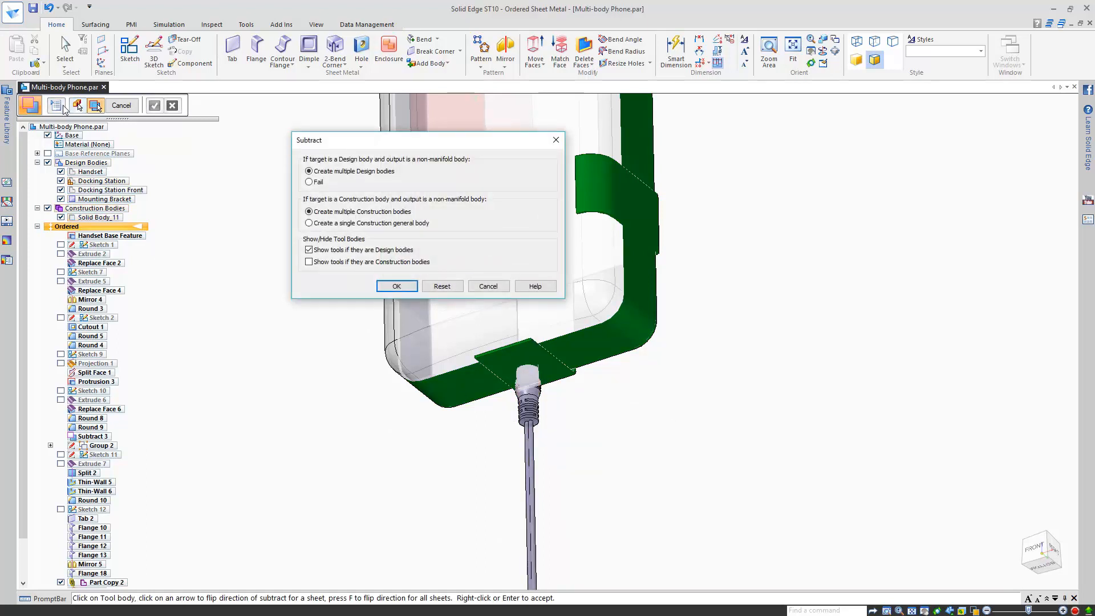
{"action": "left_click", "coordinate": [397, 286]}
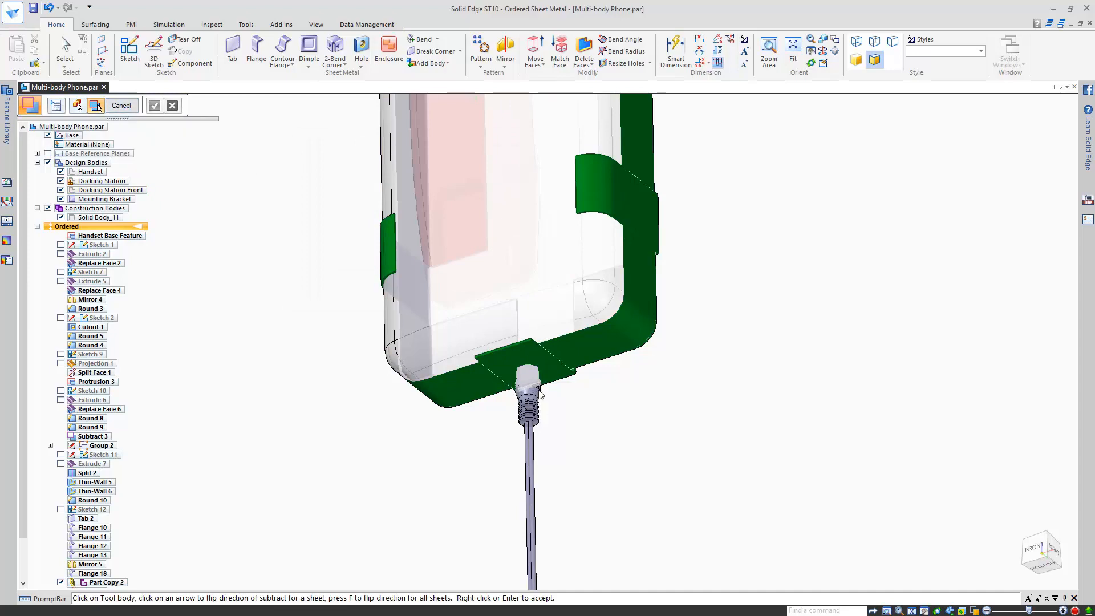
{"action": "left_click", "coordinate": [541, 394]}
{"action": "left_click", "coordinate": [154, 106]}
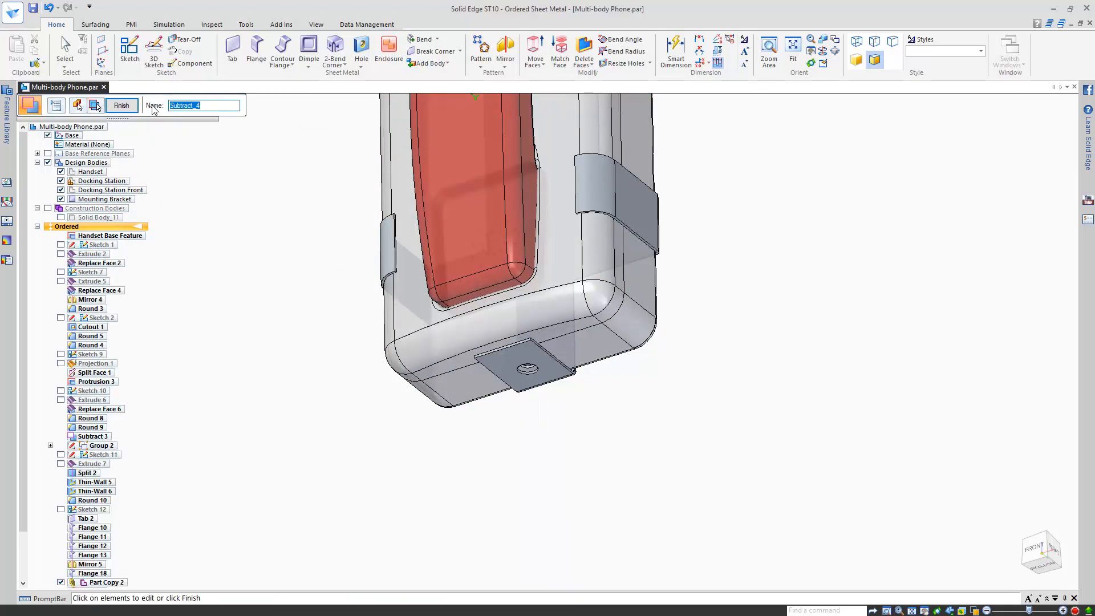
{"action": "left_click", "coordinate": [122, 106]}
{"action": "mouse_move", "coordinate": [534, 419]}
{"action": "middle_mouse_down"}
{"action": "mouse_move", "coordinate": [532, 330]}
{"action": "mouse_move", "coordinate": [497, 401]}
{"action": "mouse_move", "coordinate": [533, 427]}
{"action": "middle_mouse_up"}
{"action": "key", "text": "ctrl+i"}
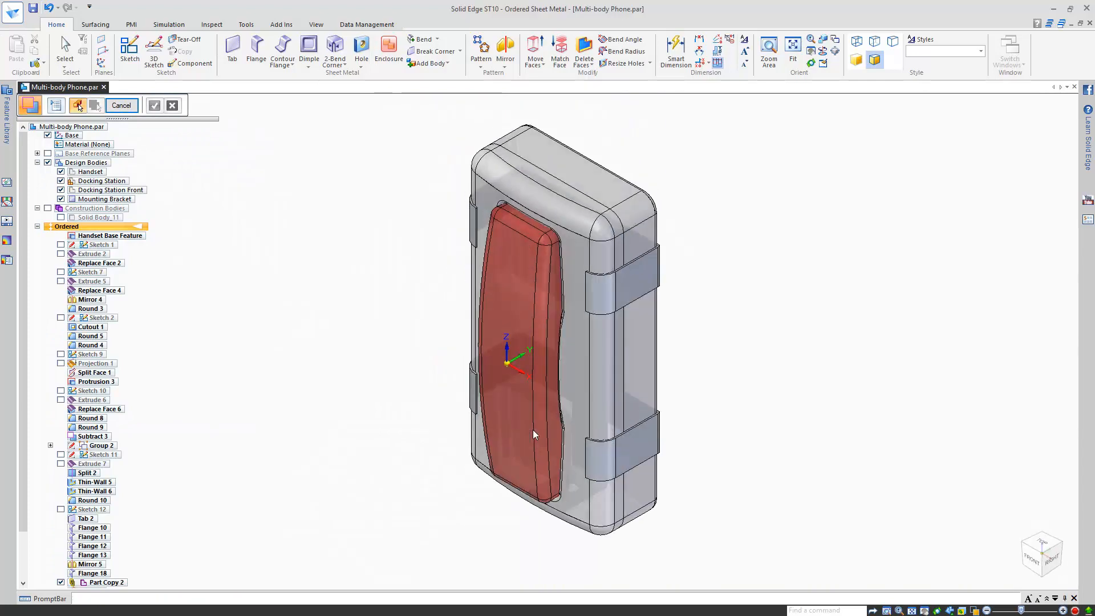
{"action": "left_click", "coordinate": [120, 106]}
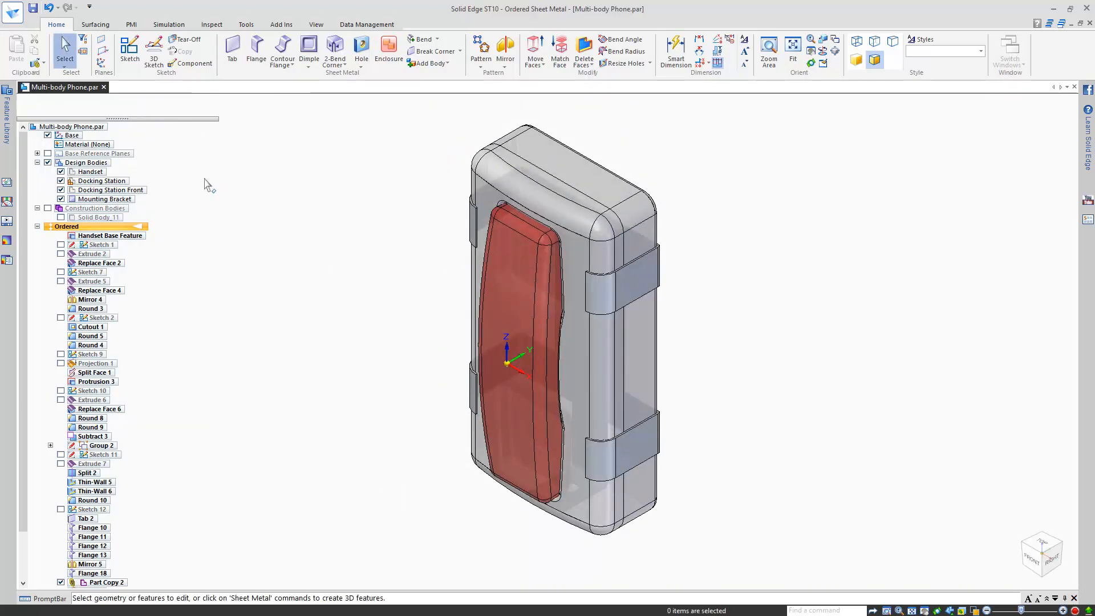
Show only the Mounting Bracket and place the (SM) Dimples and Holes.psm library feature set on its large back face
{"action": "right_click", "coordinate": [125, 200]}
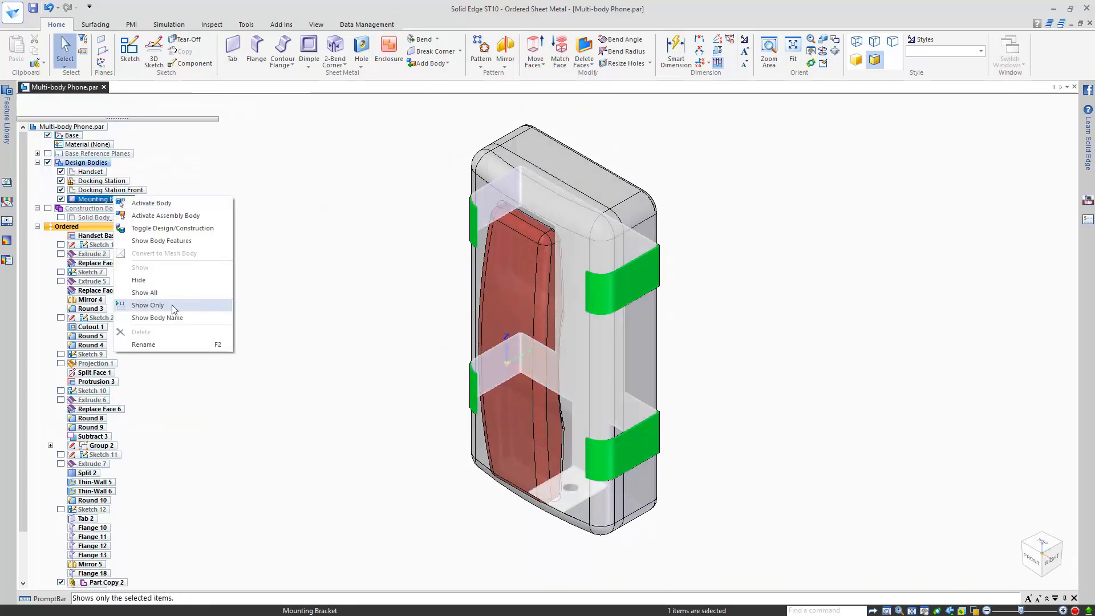
{"action": "left_click", "coordinate": [143, 307]}
{"action": "left_click", "coordinate": [6, 117]}
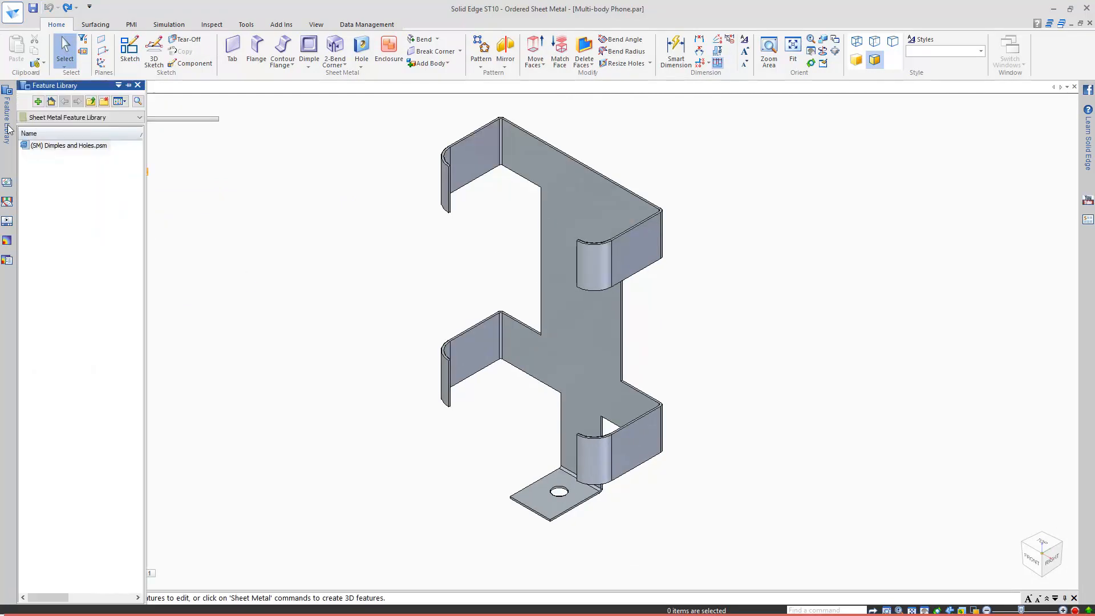
{"action": "left_click_drag", "start_coordinate": [74, 153], "coordinate": [406, 255]}
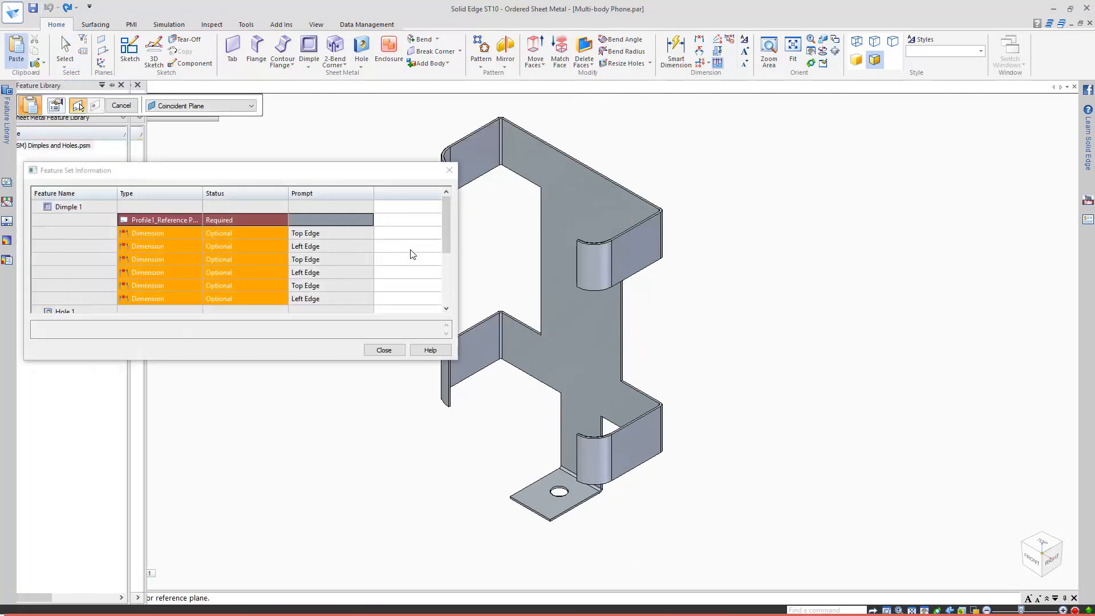
{"action": "left_click", "coordinate": [579, 309]}
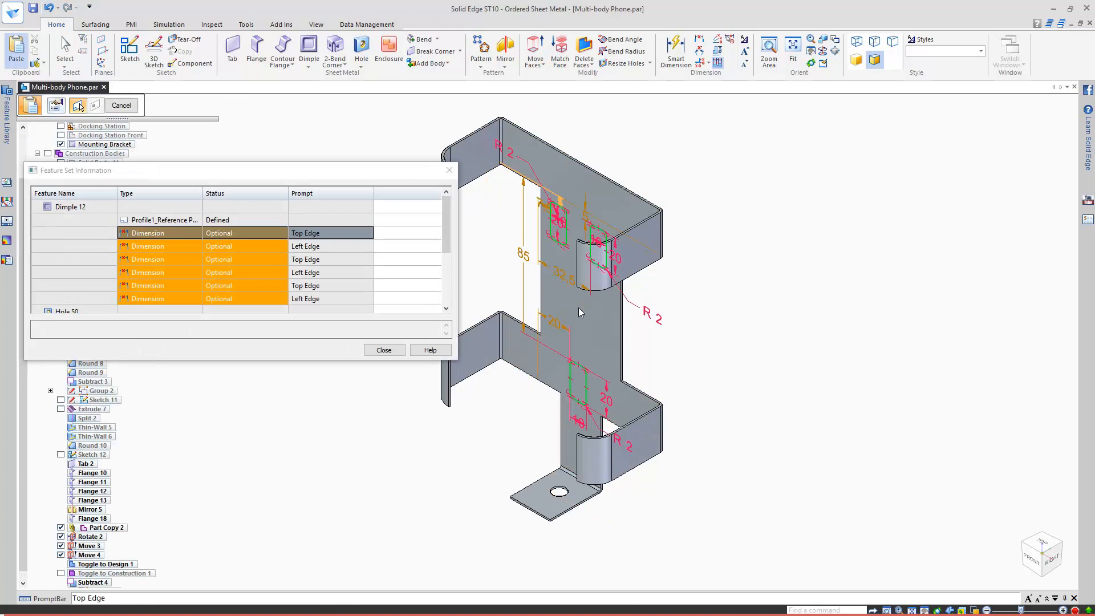
Attach the feature set's positioning dimensions to the bracket's top edge and left edge, and finish with a single placement
{"action": "left_click", "coordinate": [599, 180]}
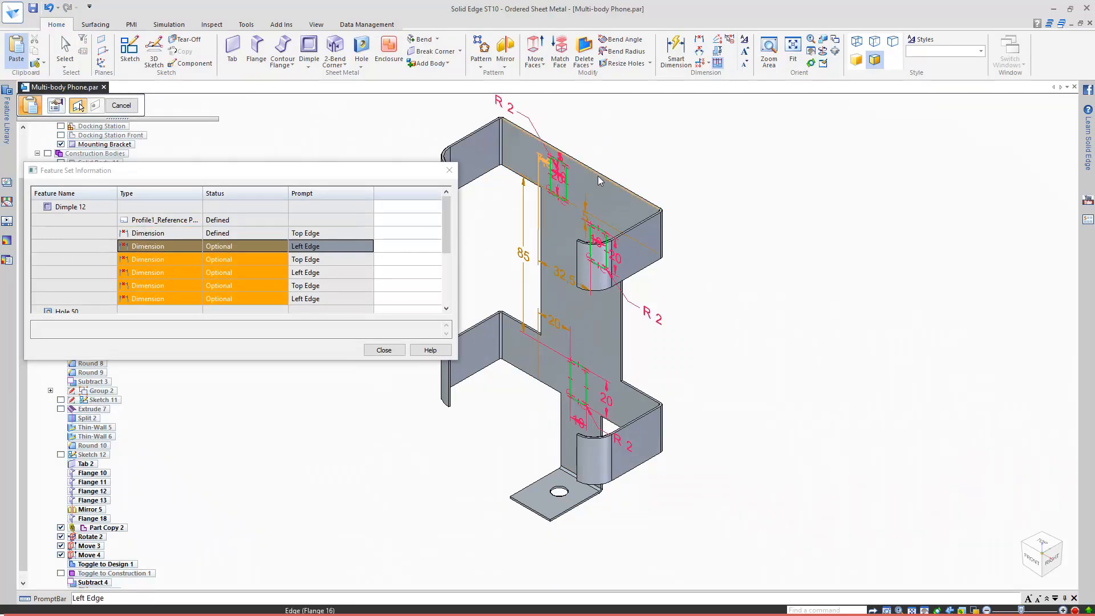
{"action": "left_click", "coordinate": [541, 210]}
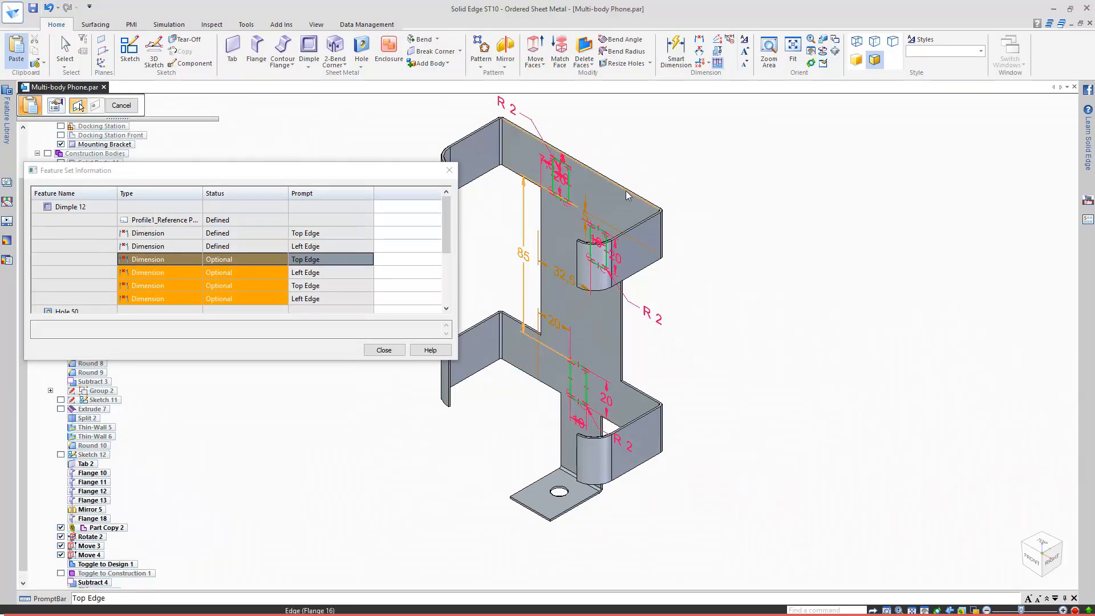
{"action": "left_click", "coordinate": [626, 195]}
{"action": "left_click", "coordinate": [542, 224]}
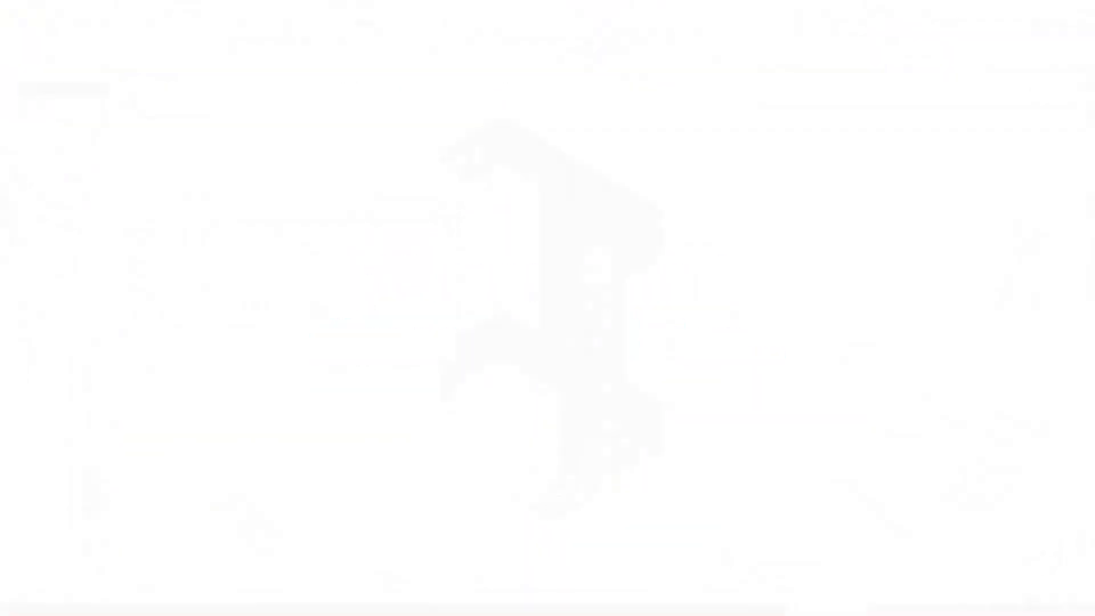
{"action": "left_click", "coordinate": [387, 351]}
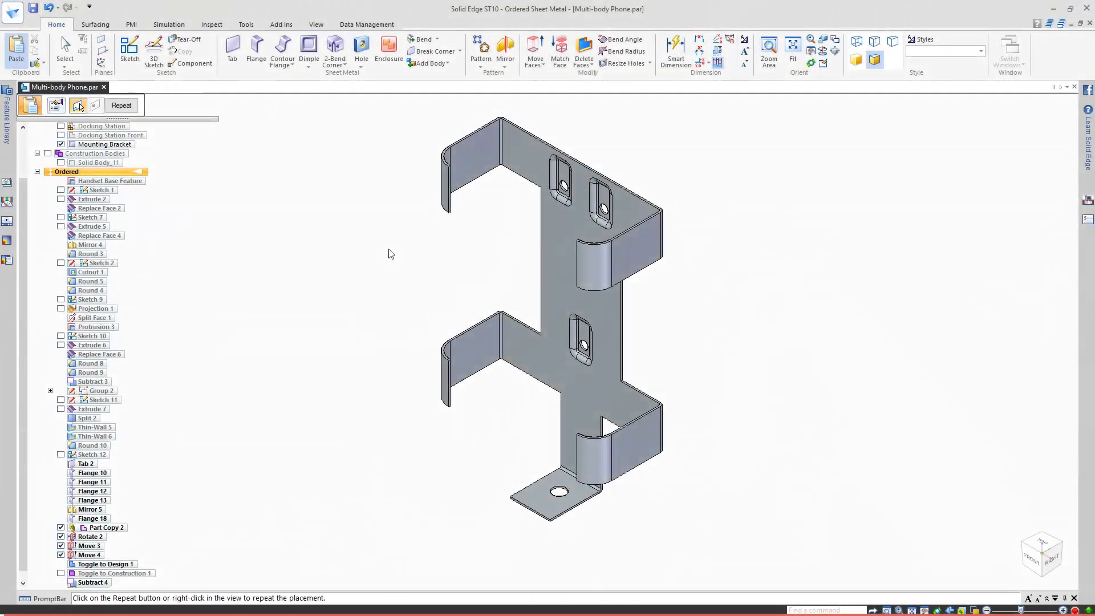
{"action": "middle_click_drag", "start_coordinate": [391, 253], "coordinate": [455, 210]}
{"action": "left_click", "coordinate": [121, 105]}
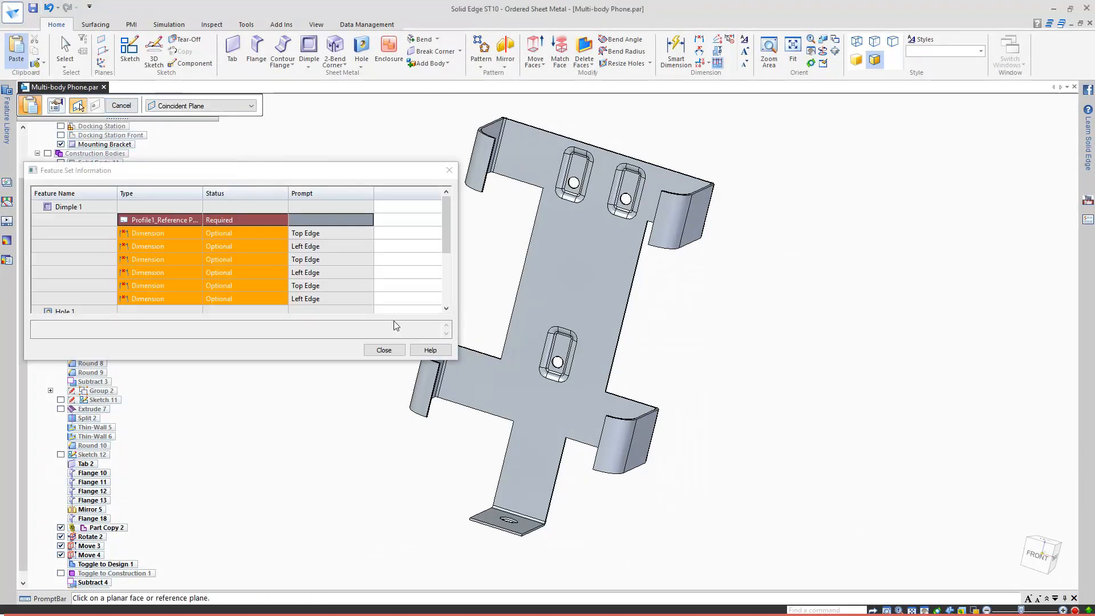
{"action": "key", "text": "Escape"}
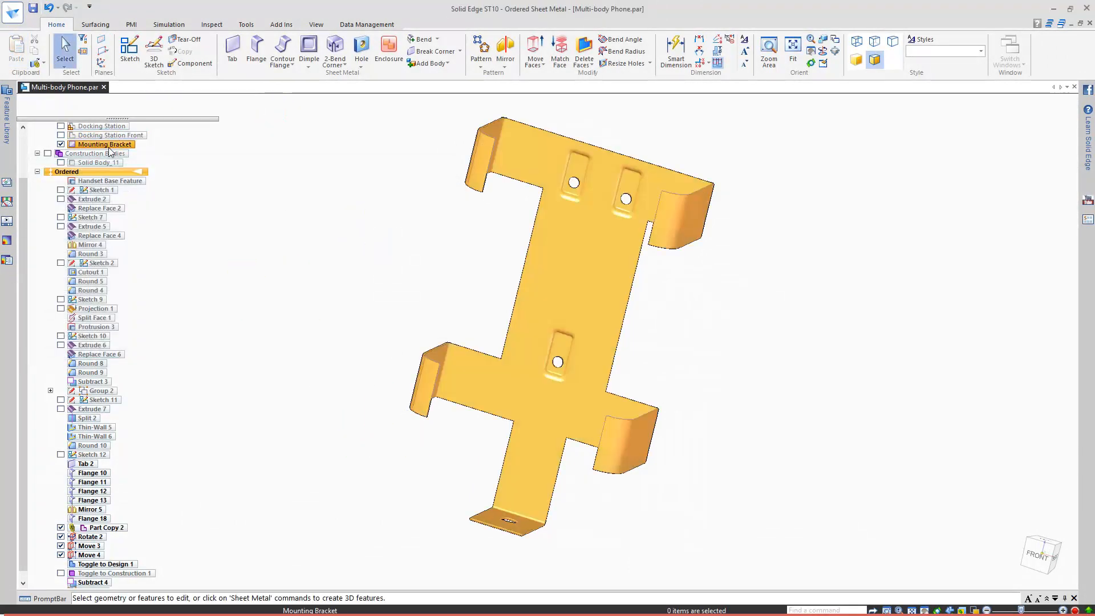
Show all design and construction bodies again and return the model to the isometric view
{"action": "scroll", "coordinate": [21, 210], "scroll_direction": "up", "scroll_amount": 2}
{"action": "right_click", "coordinate": [97, 173]}
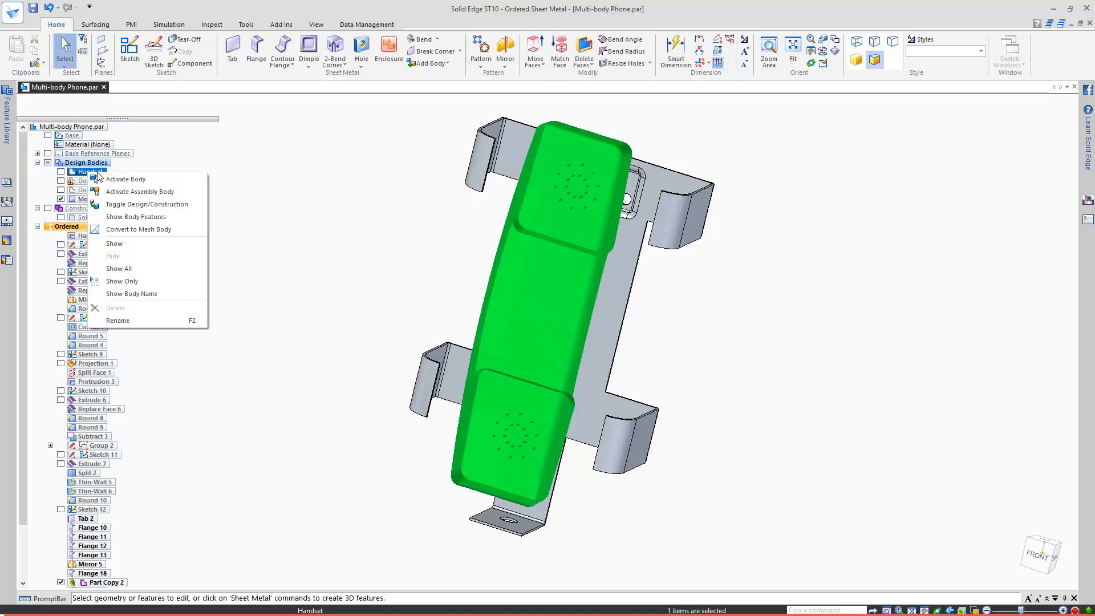
{"action": "left_click", "coordinate": [118, 268]}
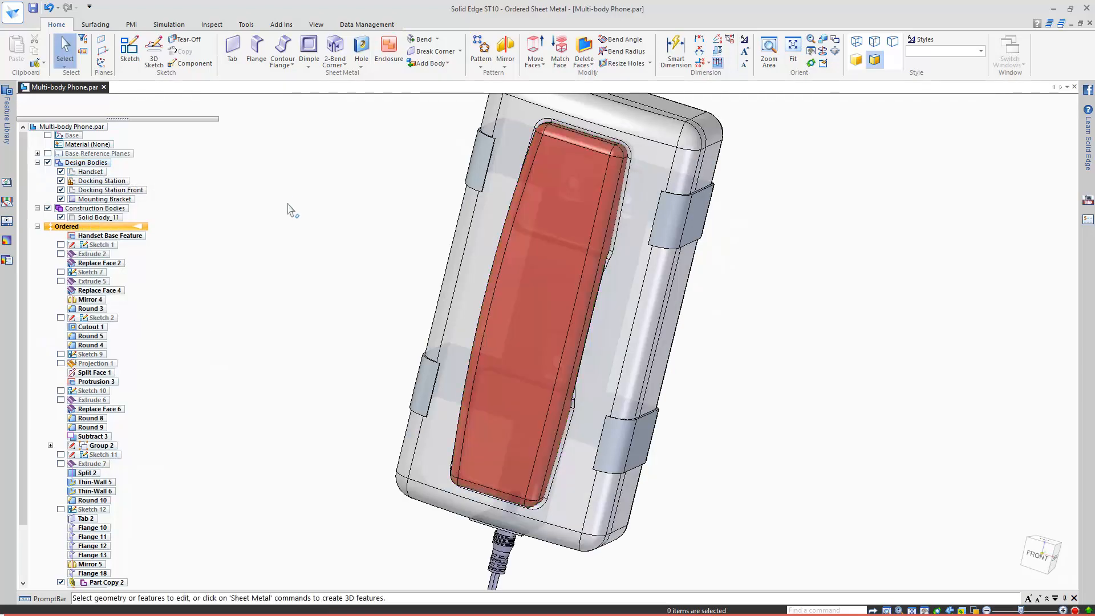
{"action": "key", "text": "ctrl+i"}
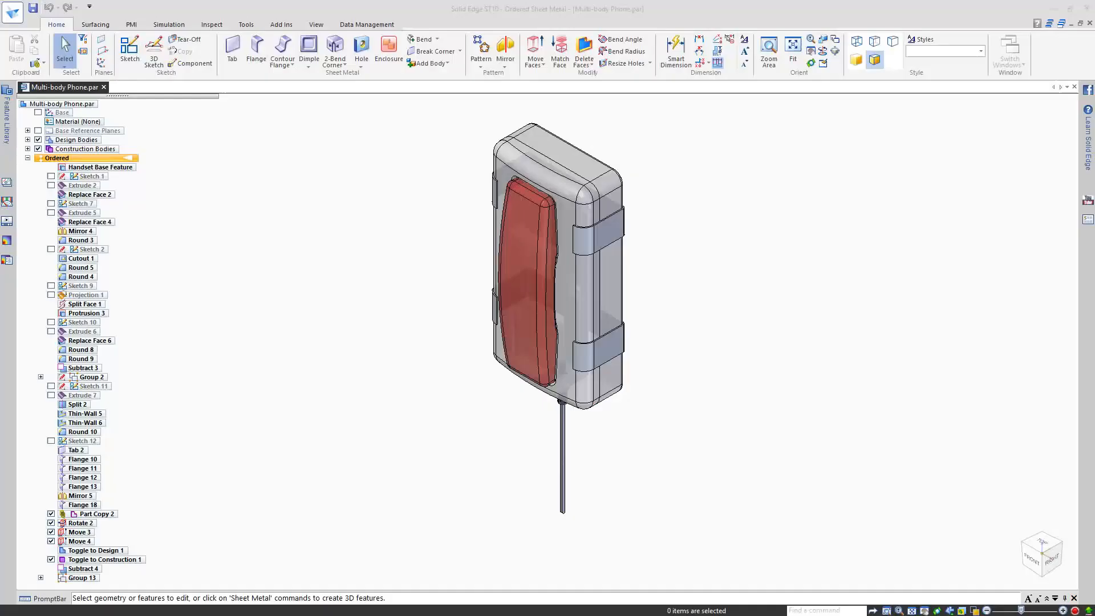
Create a drawing of the active model and place its front view at 1:1 scale in the lower-left area of the sheet
{"action": "left_click", "coordinate": [13, 11]}
{"action": "mouse_move", "coordinate": [32, 74]}
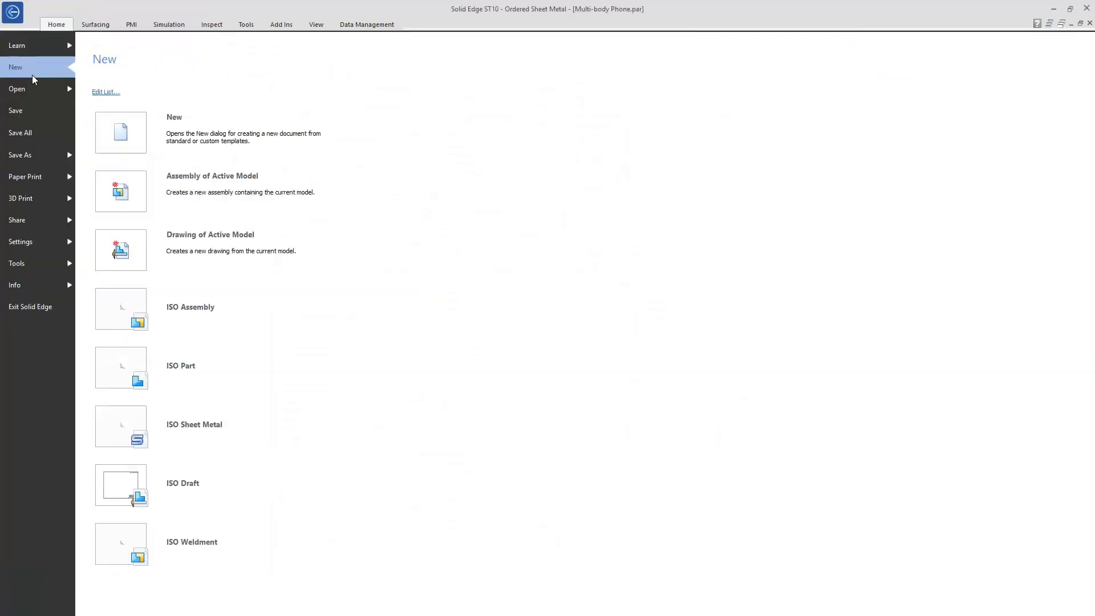
{"action": "left_click", "coordinate": [203, 233]}
{"action": "left_click", "coordinate": [536, 341]}
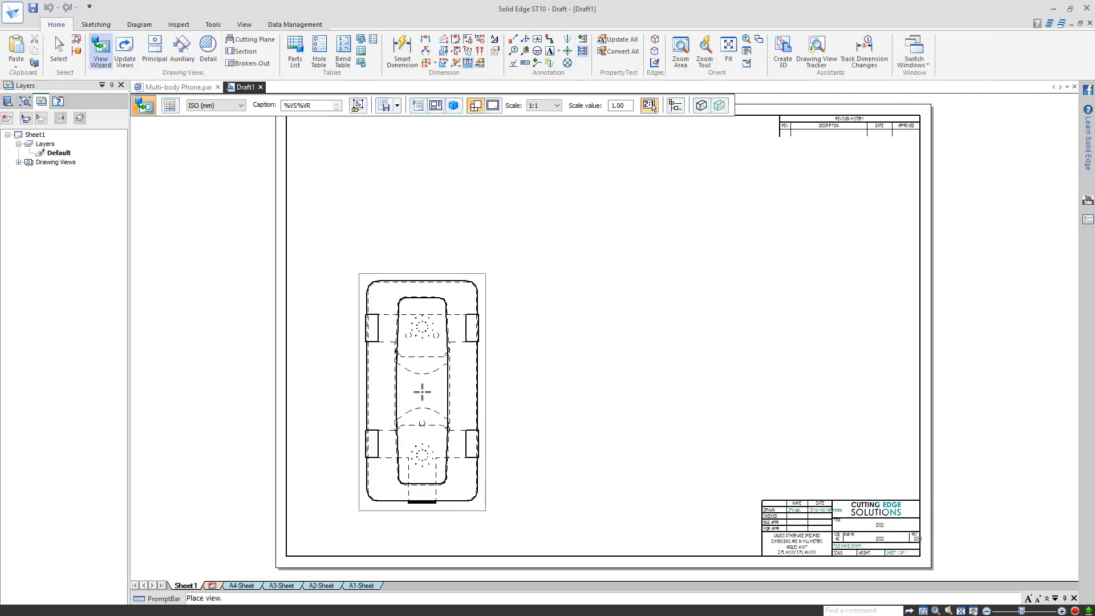
{"action": "left_click", "coordinate": [404, 410]}
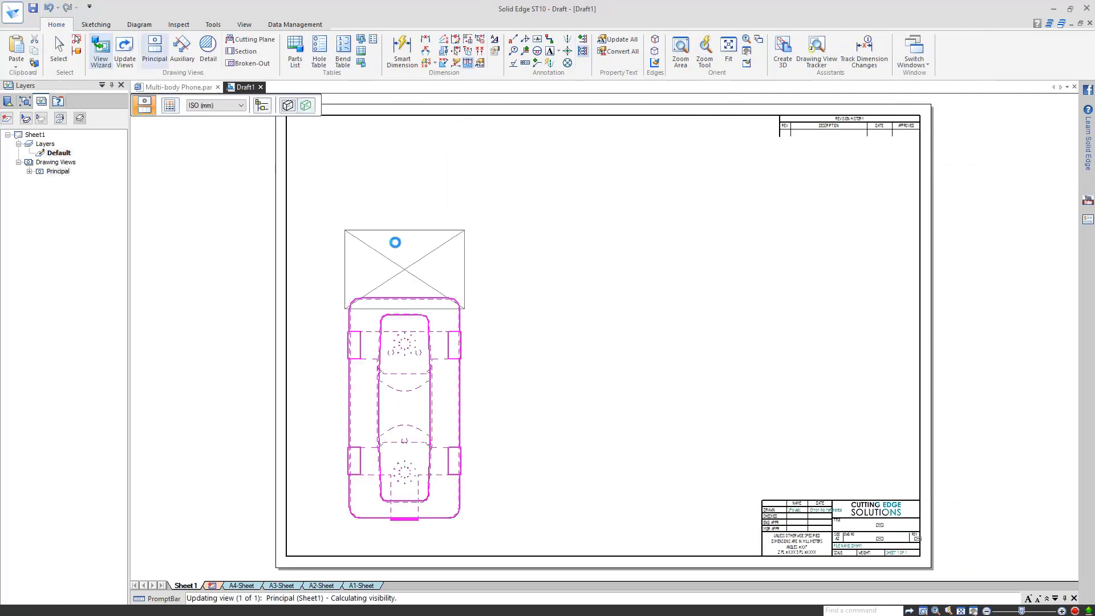
Project views above and beside the front view plus a pictorial view, and position the pictorial view in the sheet's upper-right open area
{"action": "left_click", "coordinate": [404, 201]}
{"action": "left_click", "coordinate": [550, 385]}
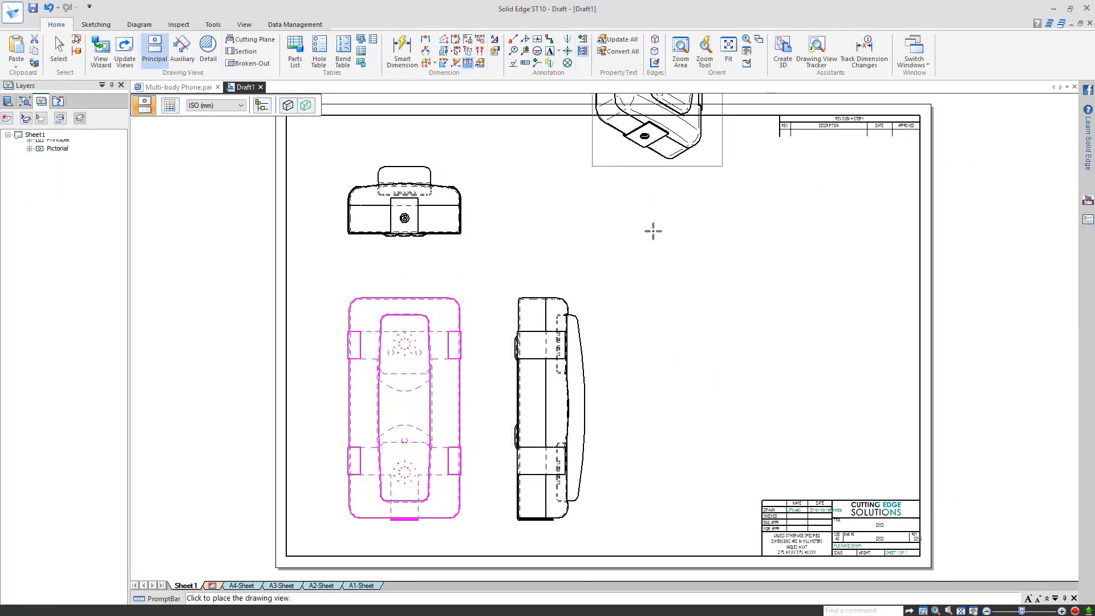
{"action": "right_click", "coordinate": [711, 248]}
{"action": "left_click", "coordinate": [689, 224]}
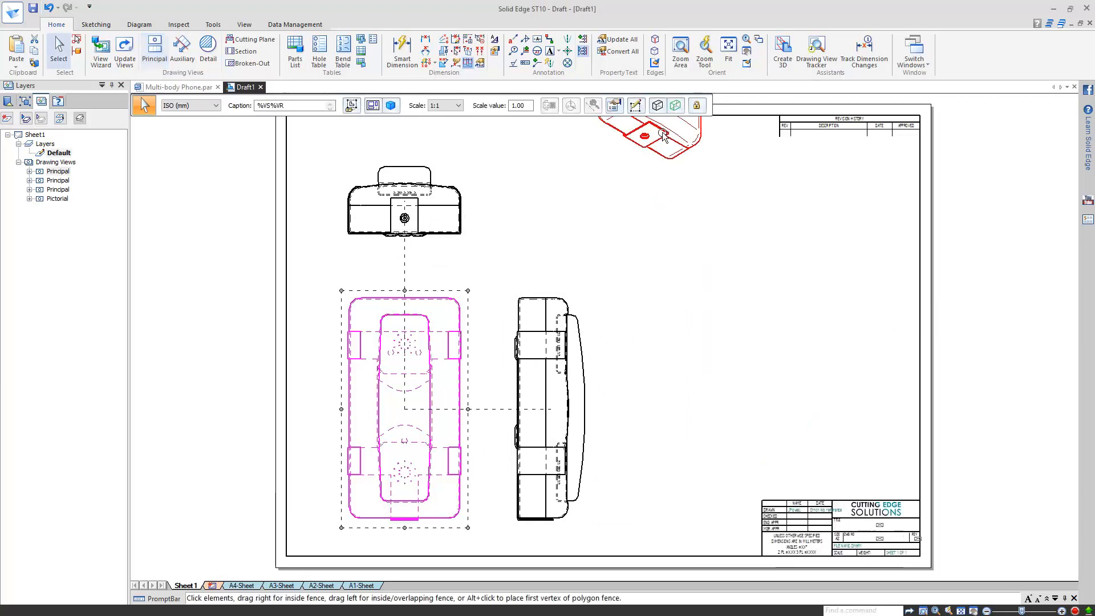
{"action": "left_click_drag", "start_coordinate": [656, 132], "coordinate": [733, 375]}
{"action": "left_click_drag", "start_coordinate": [724, 253], "coordinate": [675, 220]}
Turn on shading for the pictorial view in its drawing view properties
{"action": "right_click", "coordinate": [667, 330]}
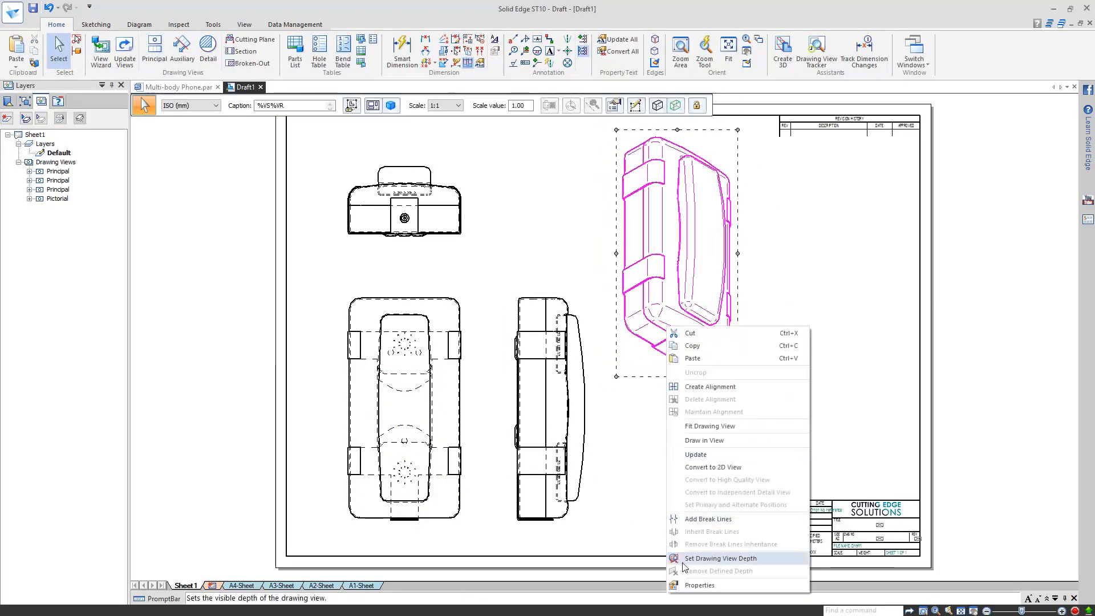
{"action": "left_click", "coordinate": [699, 585]}
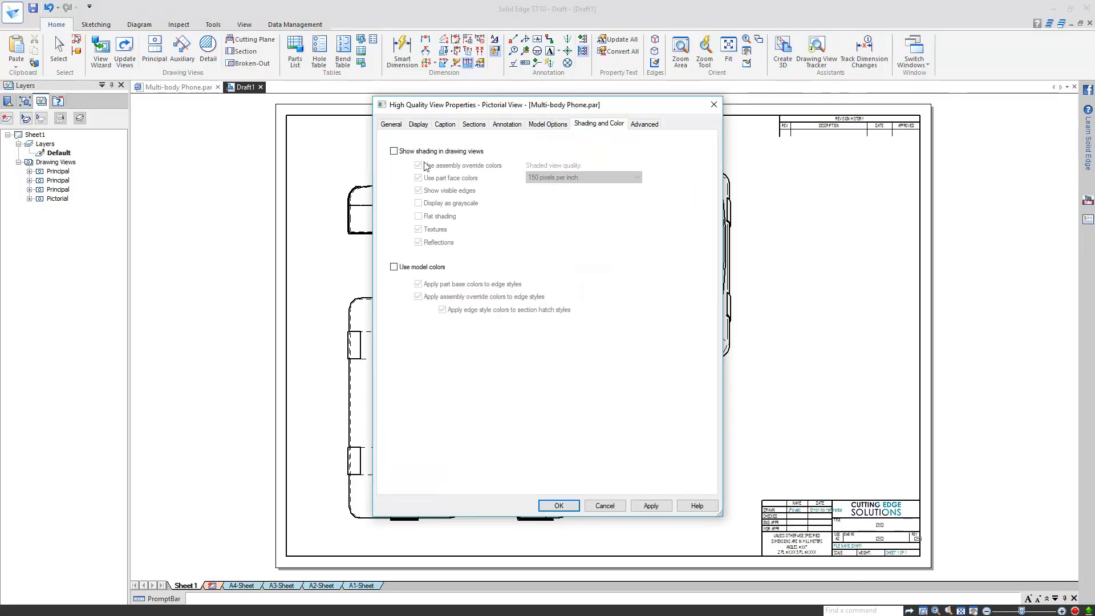
{"action": "left_click", "coordinate": [402, 153]}
{"action": "left_click", "coordinate": [651, 505]}
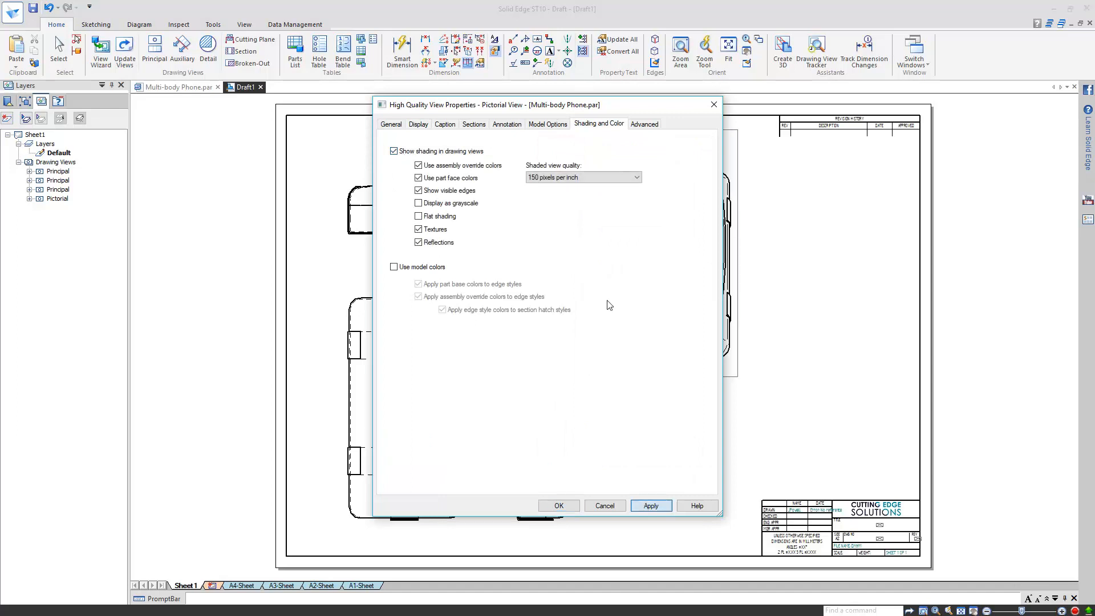
List the model's construction bodies in the parts list of the pictorial view's display properties
{"action": "left_click", "coordinate": [419, 124]}
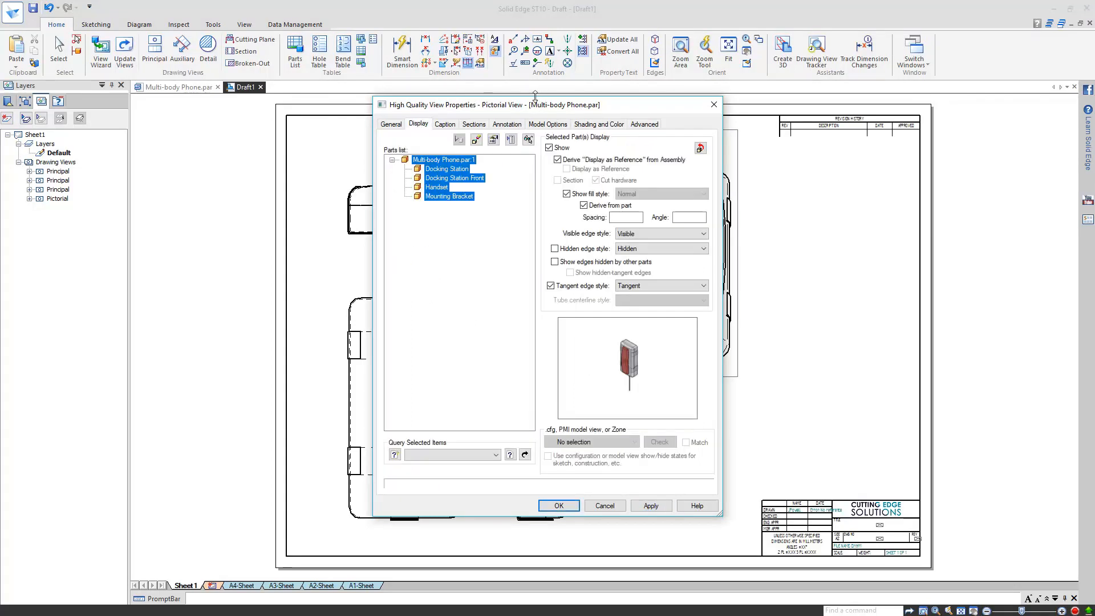
{"action": "left_click_drag", "start_coordinate": [536, 107], "coordinate": [400, 98]}
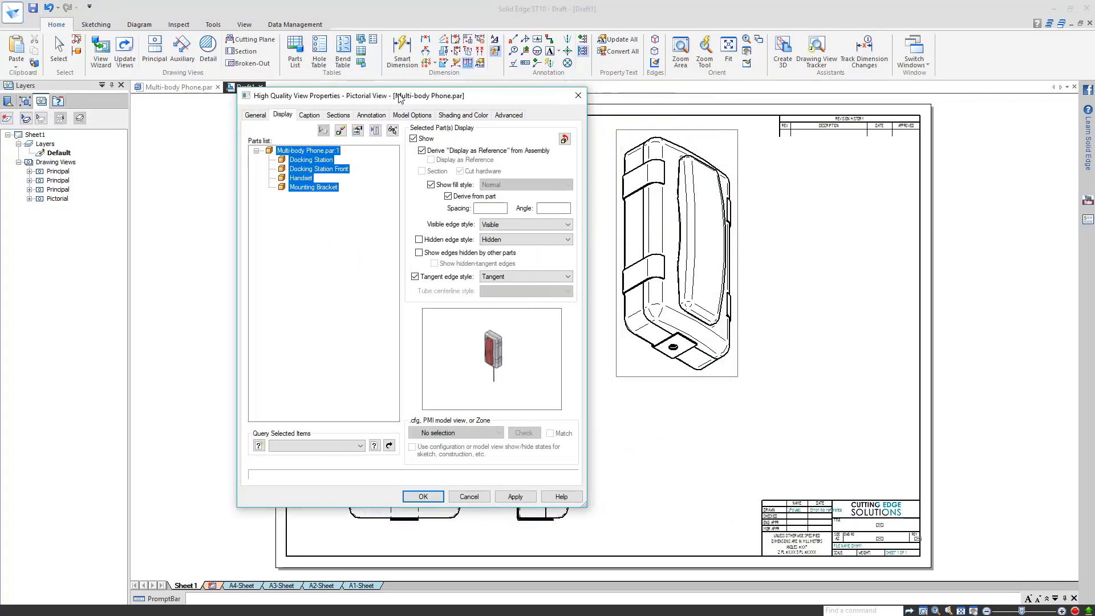
{"action": "left_click", "coordinate": [374, 131]}
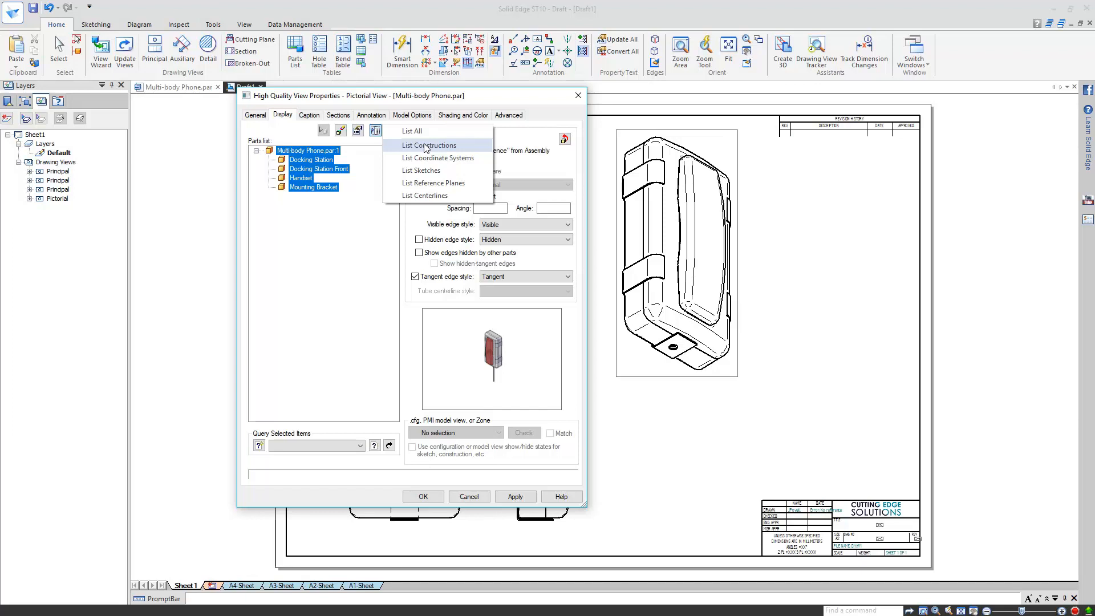
{"action": "left_click", "coordinate": [425, 146]}
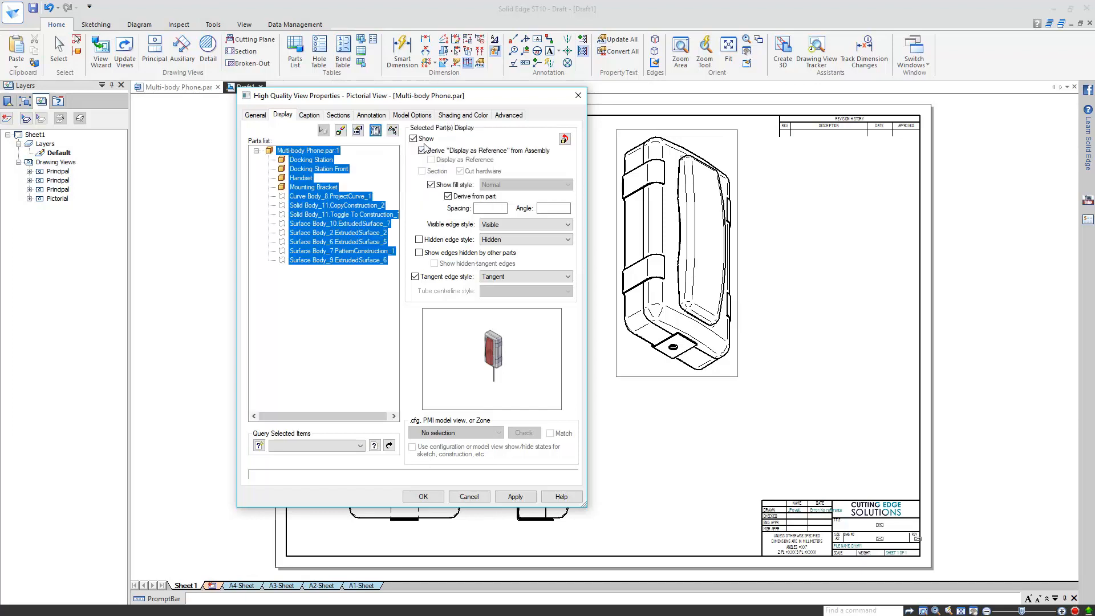
Show all the listed construction bodies in the pictorial view and update the drawing views
{"action": "left_click", "coordinate": [344, 197]}
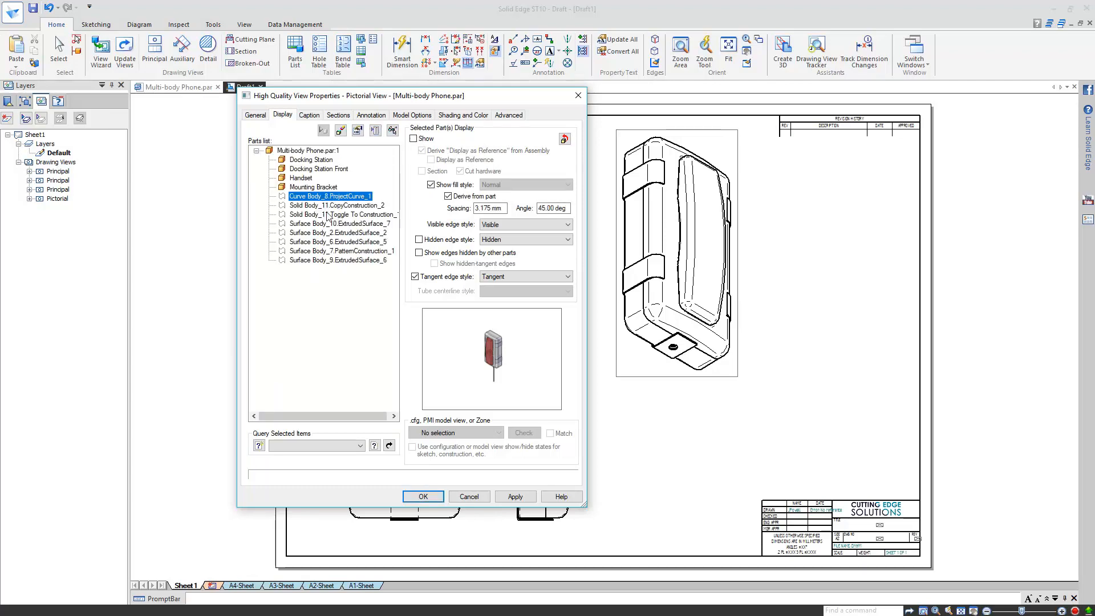
{"action": "left_click", "coordinate": [328, 262], "text": "shift"}
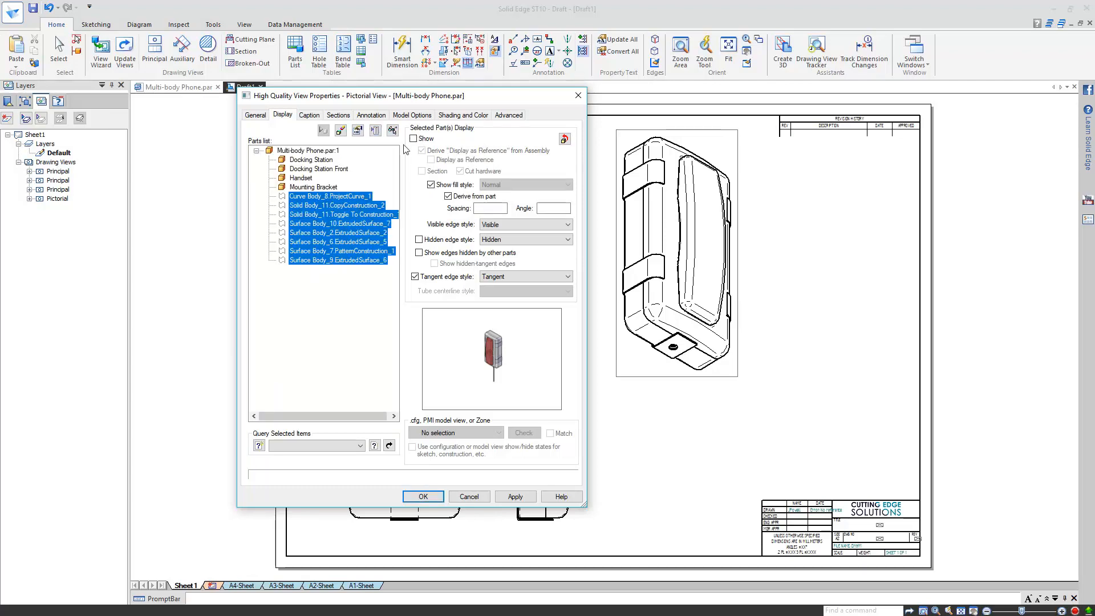
{"action": "left_click", "coordinate": [424, 139]}
{"action": "left_click", "coordinate": [423, 497]}
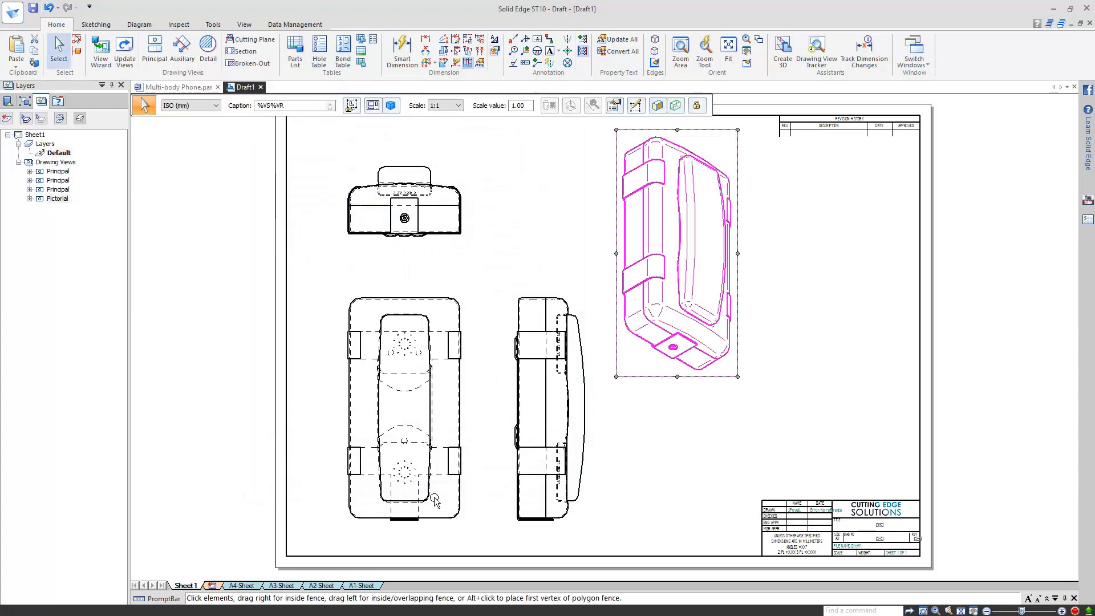
{"action": "left_click", "coordinate": [127, 56]}
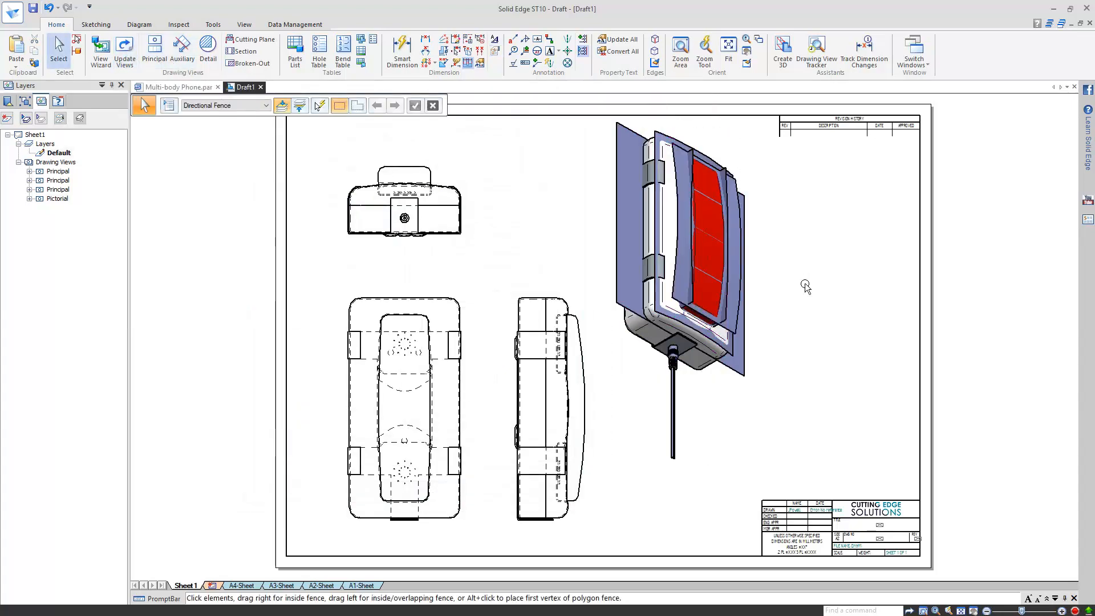
Hide Curve Body_8 and Surface Bodies 10, 2, 6 and 9 in the pictorial view, and update the drawing views
{"action": "double_click", "coordinate": [700, 317]}
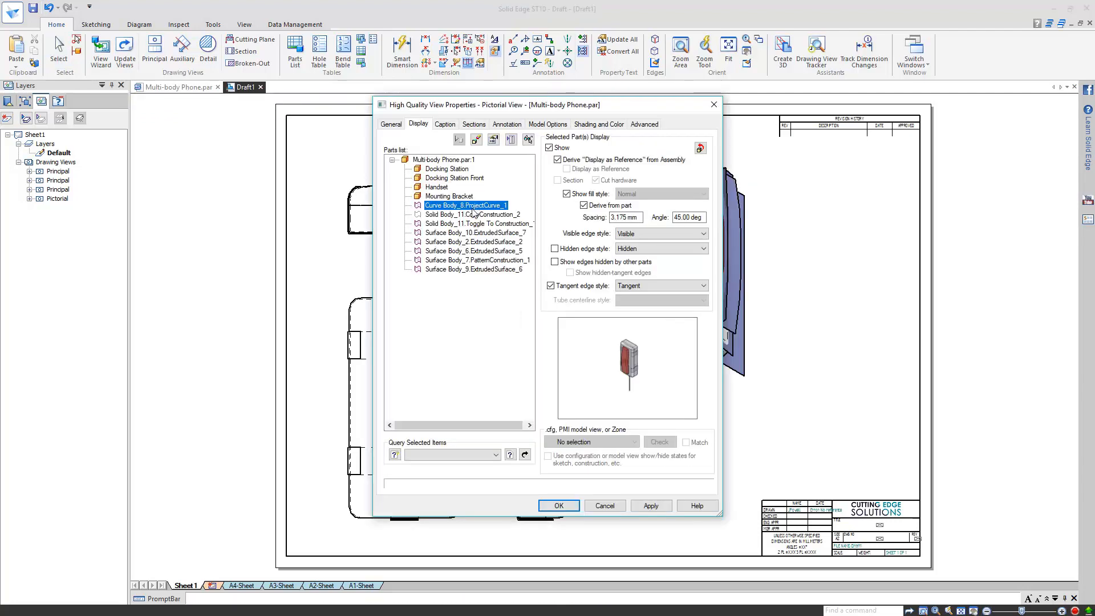
{"action": "left_click", "coordinate": [482, 269]}
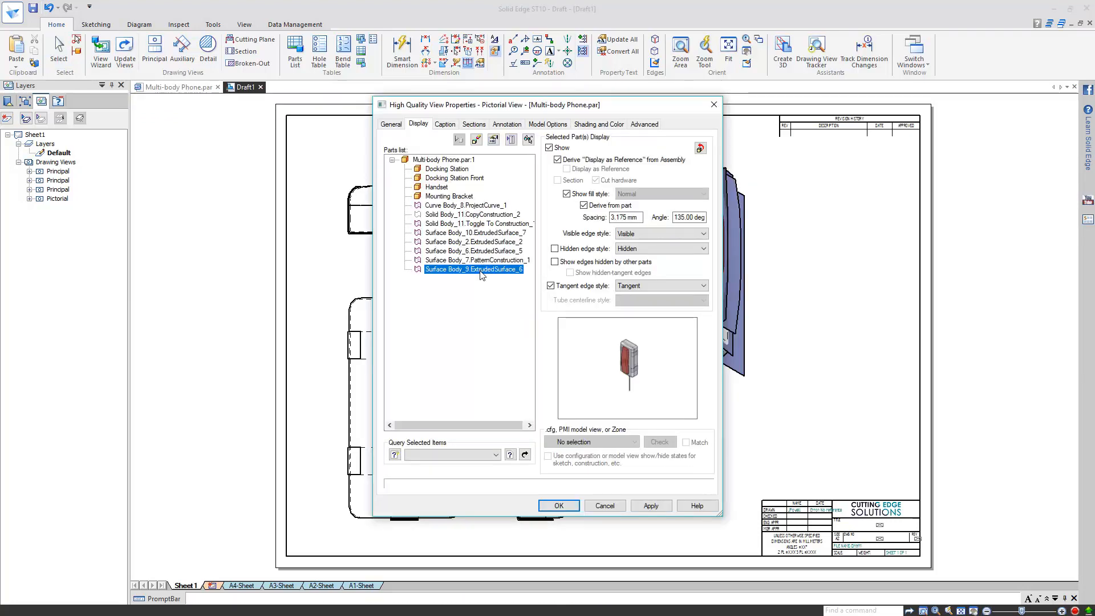
{"action": "left_click", "coordinate": [486, 233], "text": "ctrl"}
{"action": "left_click", "coordinate": [485, 243], "text": "ctrl"}
{"action": "left_click", "coordinate": [485, 251], "text": "ctrl"}
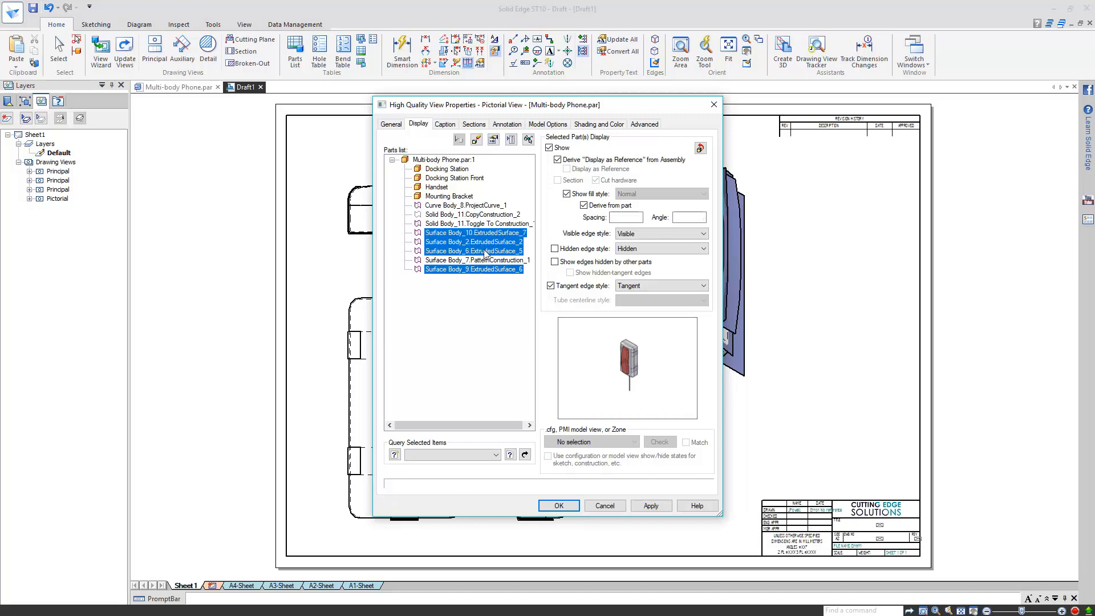
{"action": "left_click", "coordinate": [482, 205], "text": "ctrl"}
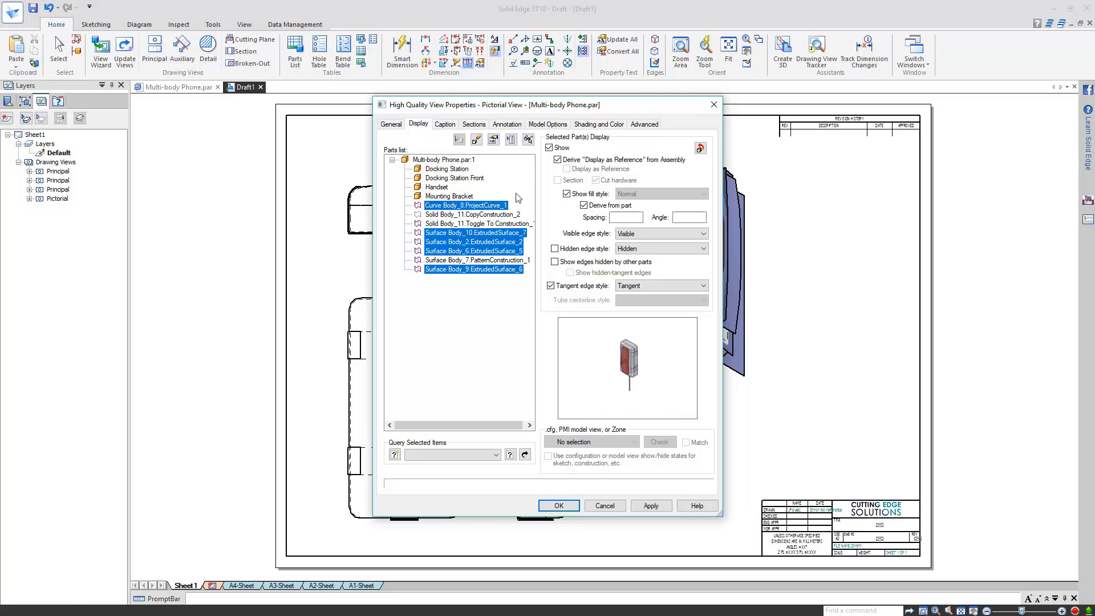
{"action": "left_click", "coordinate": [549, 148]}
{"action": "left_click", "coordinate": [559, 505]}
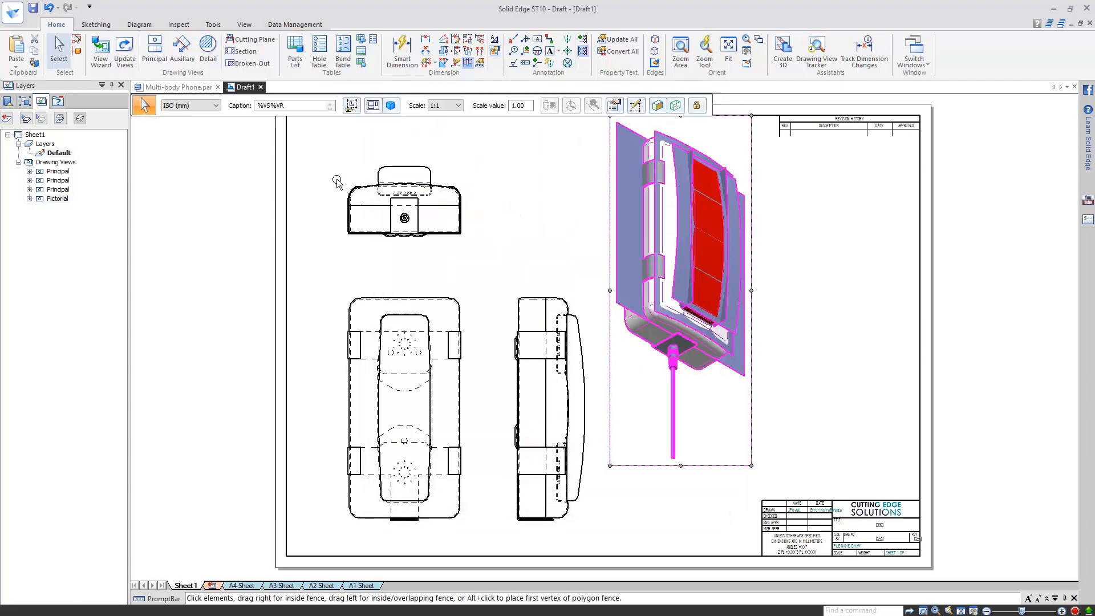
{"action": "left_click", "coordinate": [122, 62]}
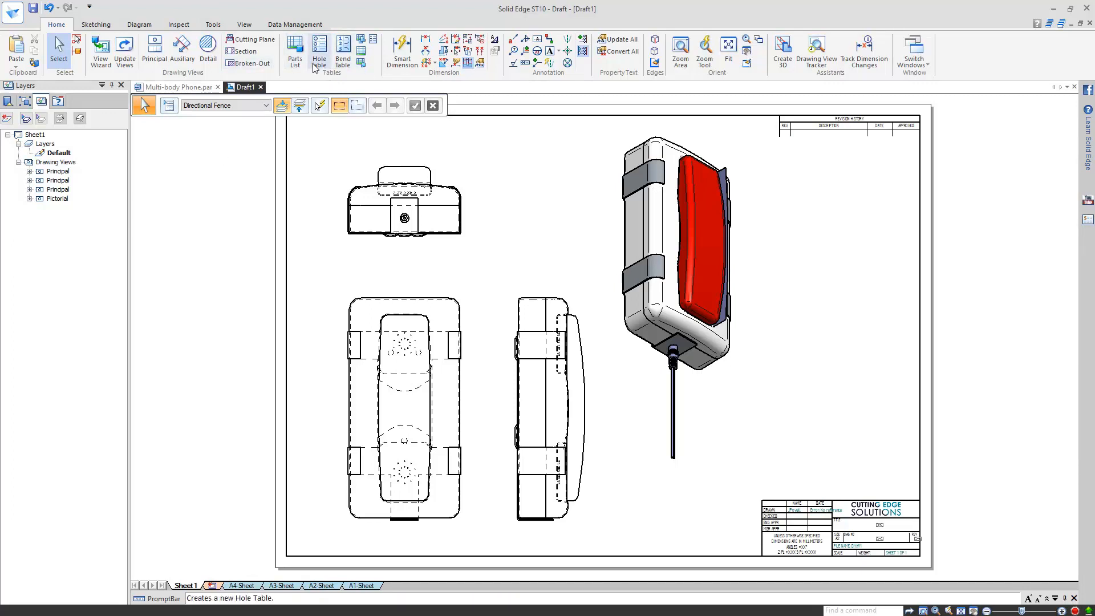
Create a parts list from the side view and place it in the empty area above the title block
{"action": "left_click", "coordinate": [295, 55]}
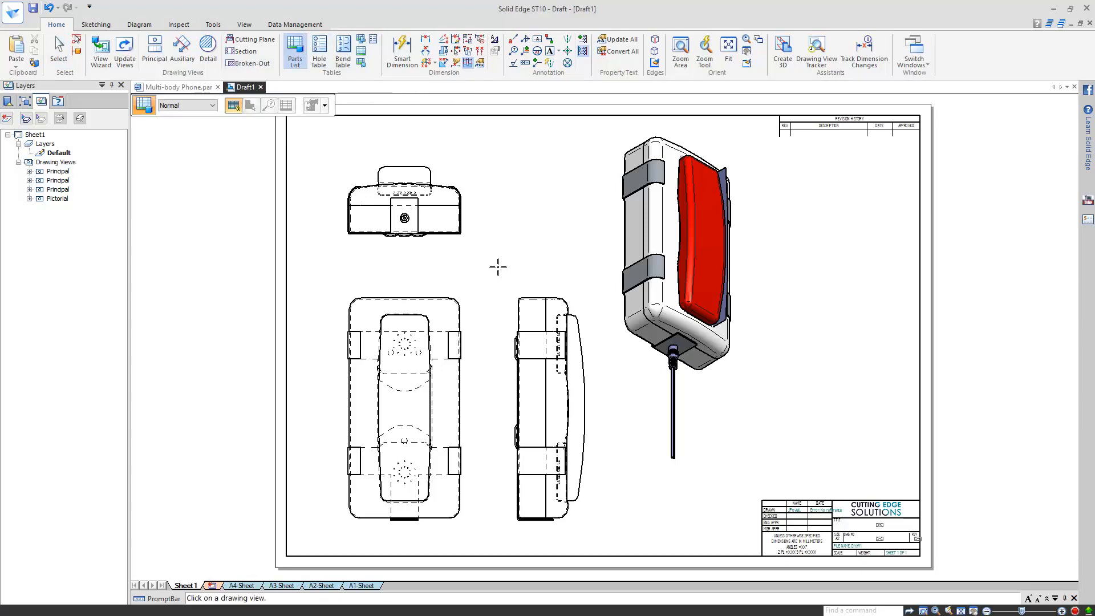
{"action": "left_click", "coordinate": [548, 408]}
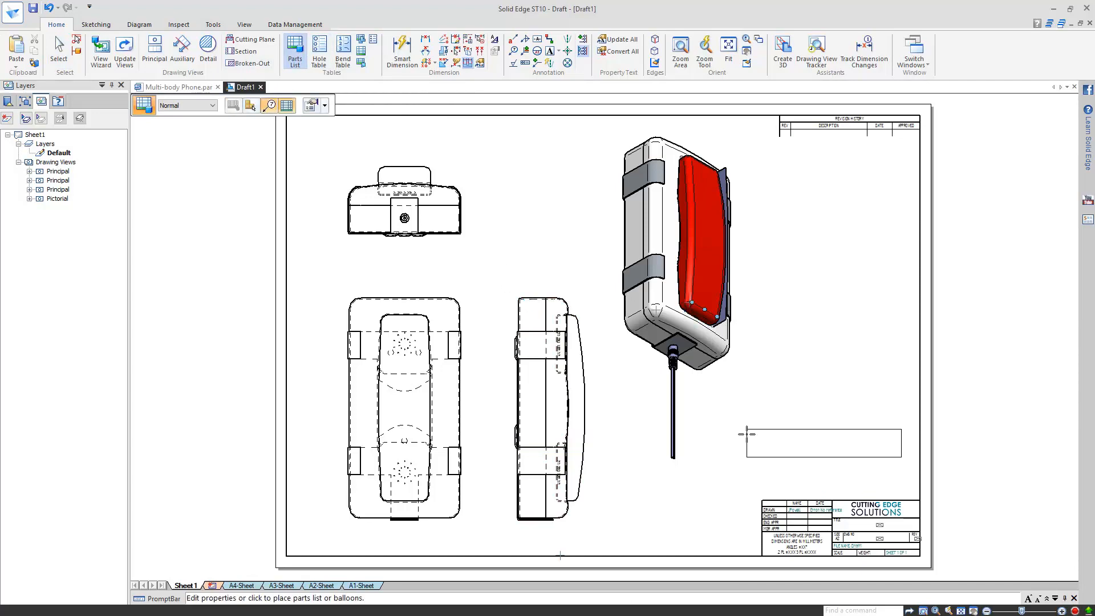
{"action": "left_click", "coordinate": [746, 436]}
{"action": "key", "text": "Escape"}
{"action": "scroll", "coordinate": [853, 460], "scroll_direction": "up", "scroll_amount": 4}
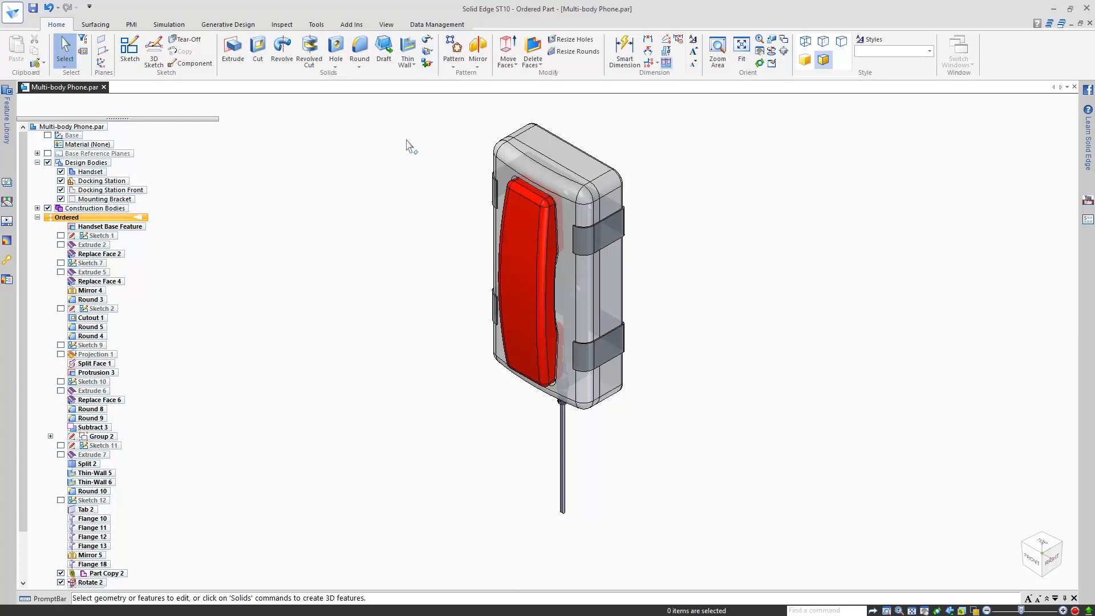
Publish the handset, both docking station bodies and the mounting bracket as separate files, together with the assembly Multi-body Phone.asm
{"action": "left_click", "coordinate": [436, 66]}
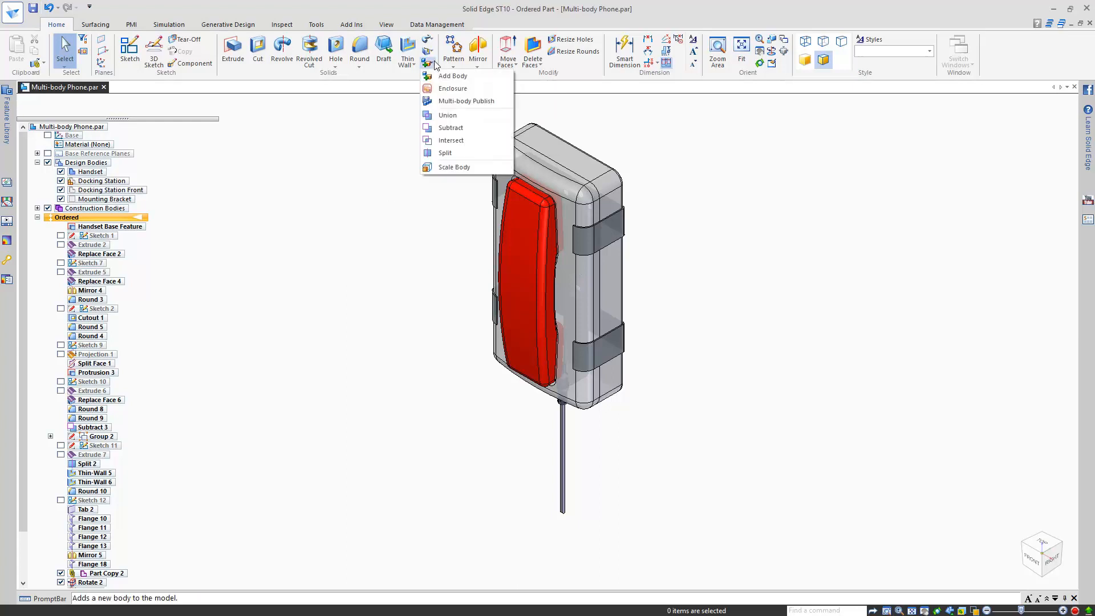
{"action": "left_click", "coordinate": [499, 99]}
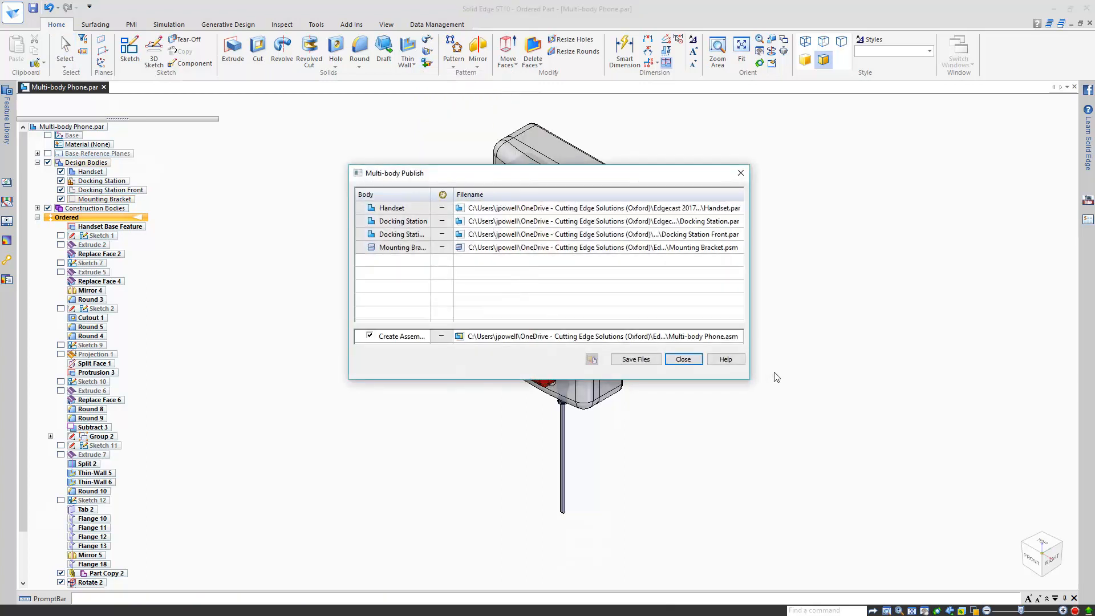
{"action": "left_click", "coordinate": [591, 336]}
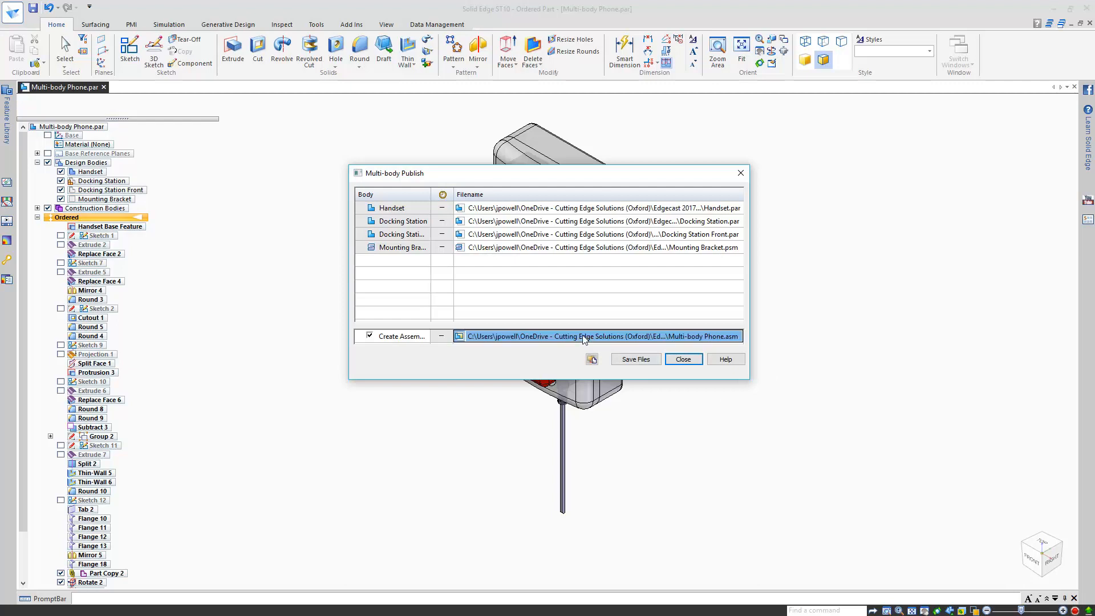
{"action": "left_click", "coordinate": [593, 359]}
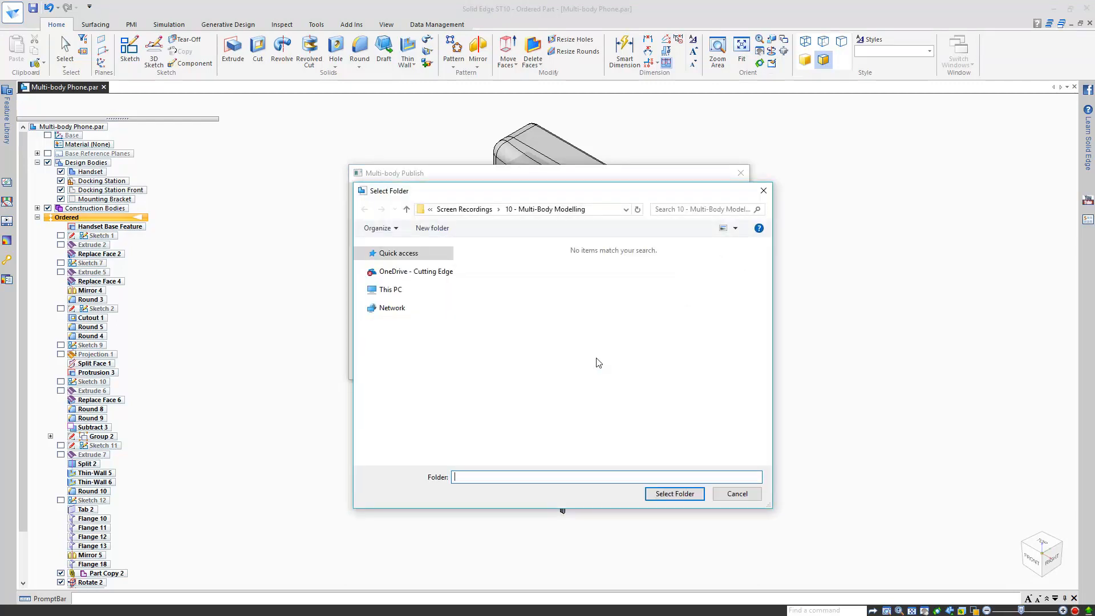
{"action": "left_click", "coordinate": [753, 494]}
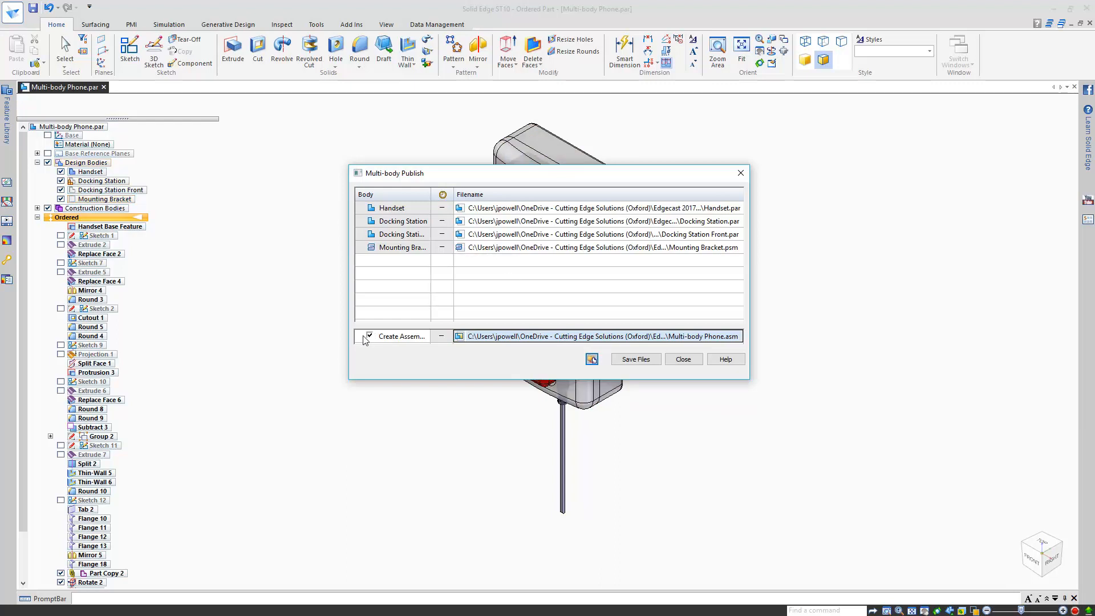
{"action": "left_click", "coordinate": [656, 361]}
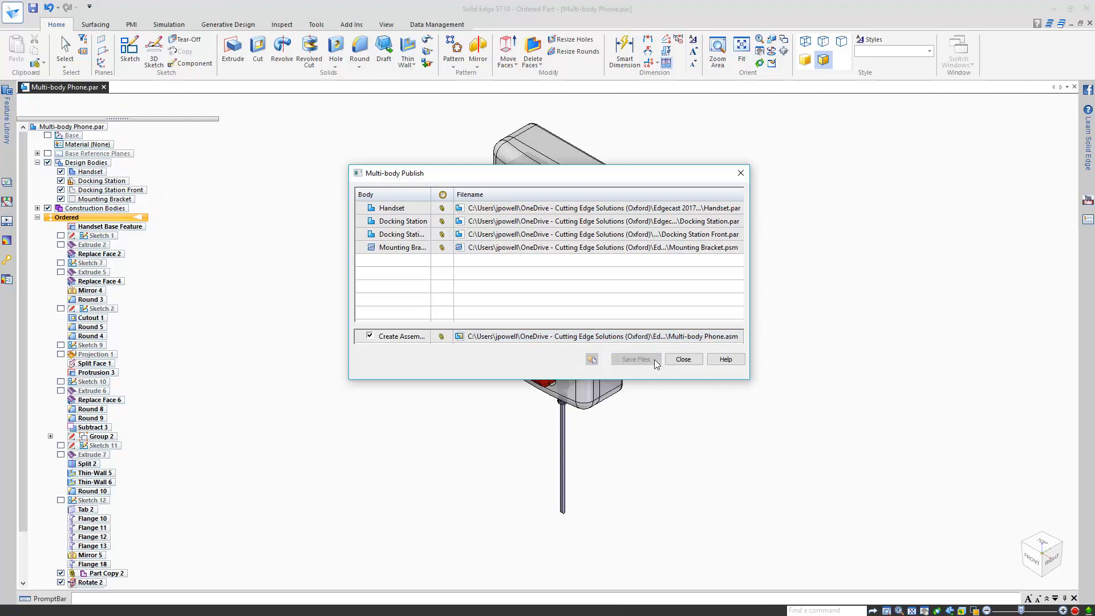
Open the published Handset.par and inspect its keypad side and the external link of its part copy
{"action": "right_click", "coordinate": [644, 208]}
{"action": "left_click", "coordinate": [666, 222]}
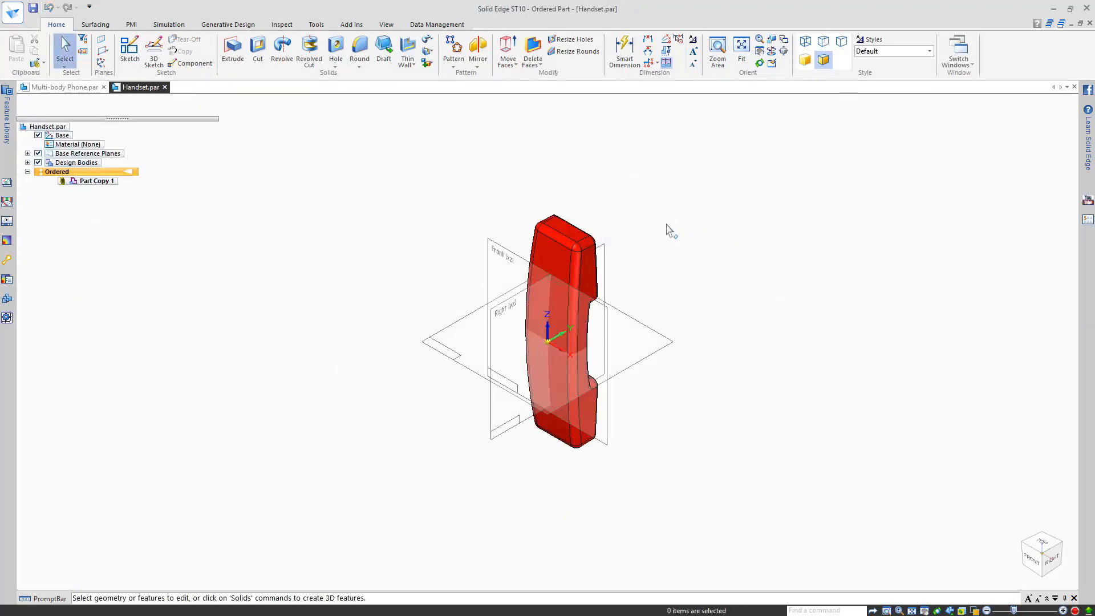
{"action": "middle_click_drag", "start_coordinate": [699, 283], "coordinate": [489, 244]}
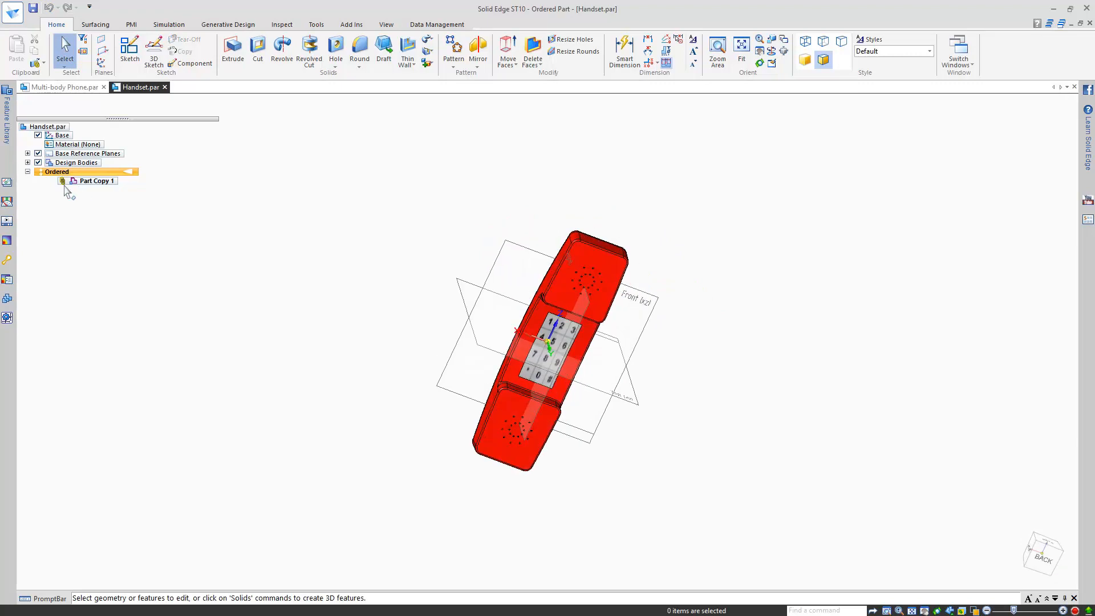
{"action": "mouse_move", "coordinate": [71, 182]}
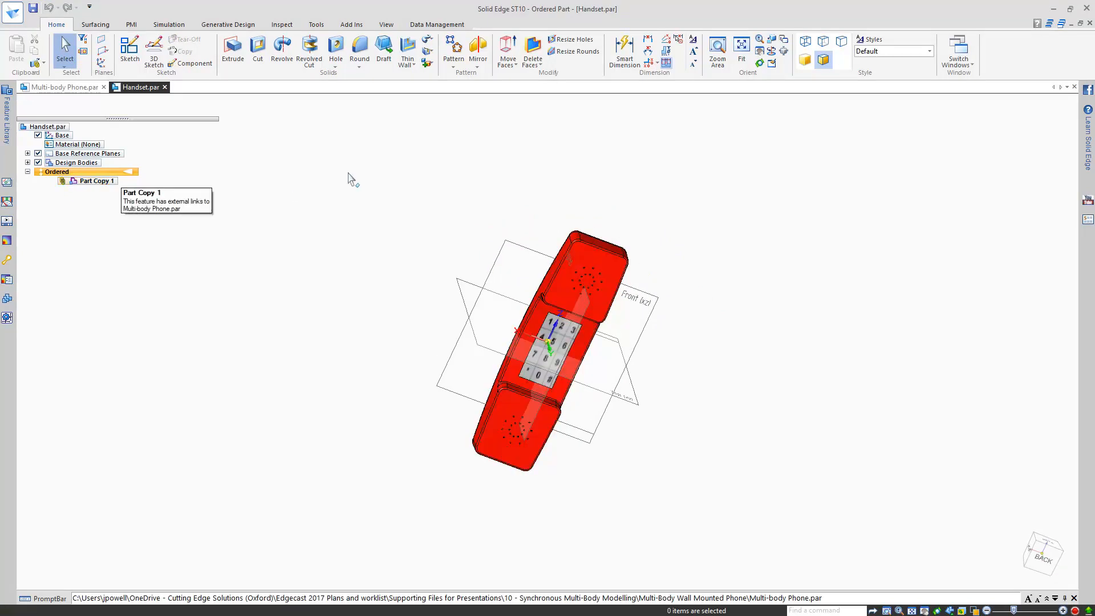
Return to the multi-body phone part and open the published assembly Multi-body Phone.asm from Multi-body Publish
{"action": "left_click", "coordinate": [53, 88]}
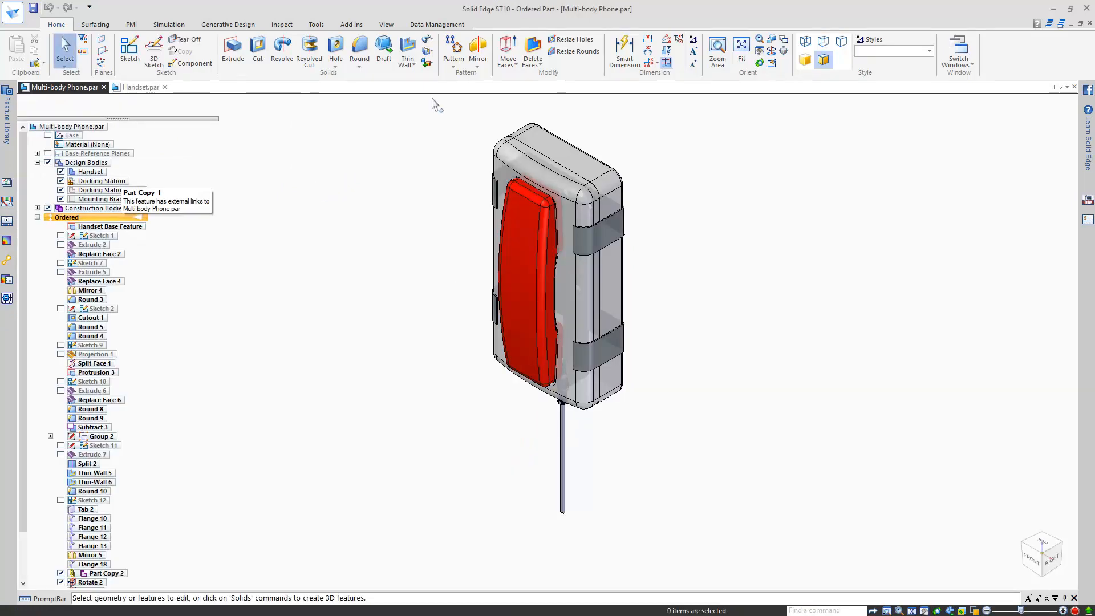
{"action": "left_click", "coordinate": [427, 63]}
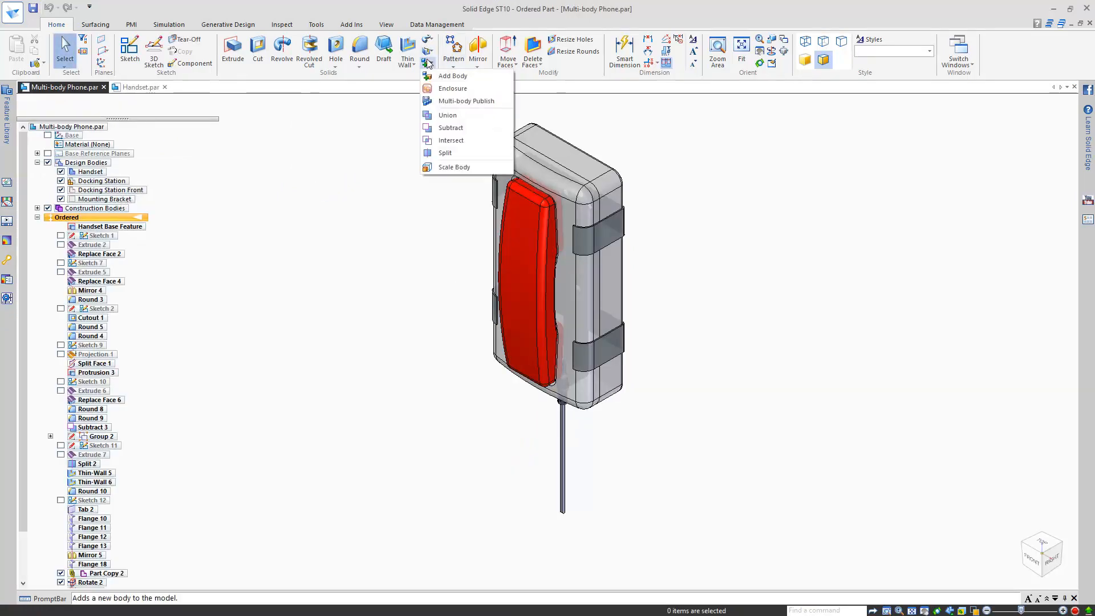
{"action": "left_click", "coordinate": [451, 102]}
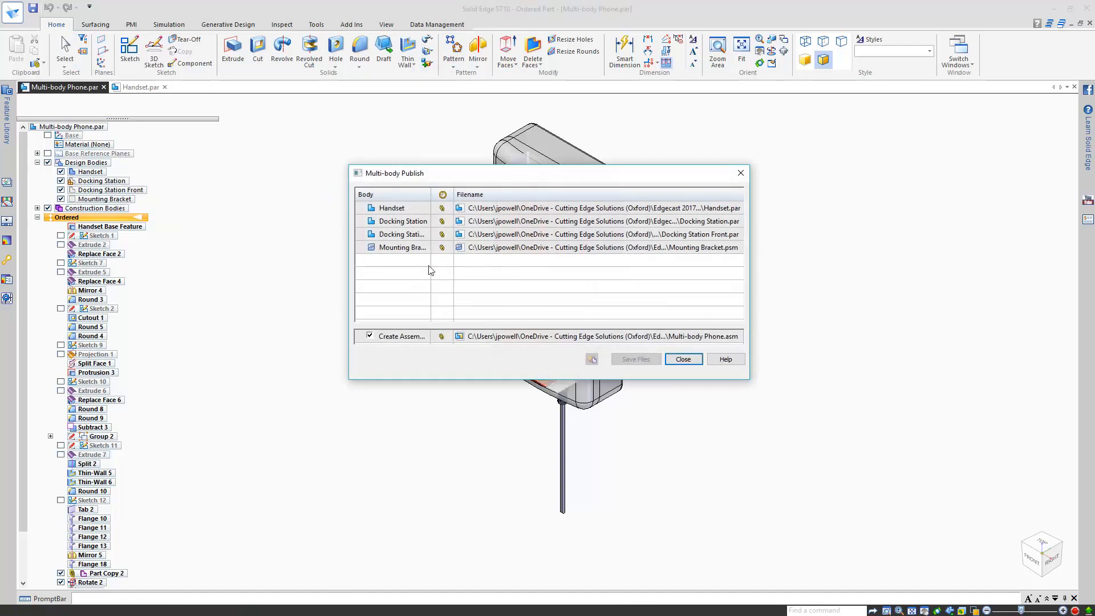
{"action": "right_click", "coordinate": [502, 336]}
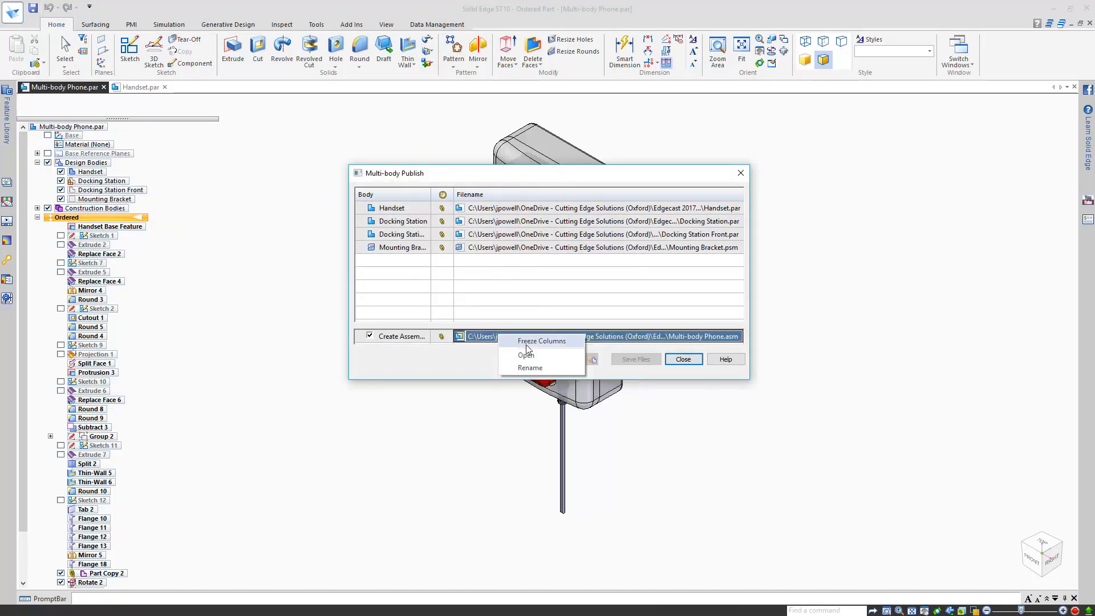
{"action": "left_click", "coordinate": [526, 355]}
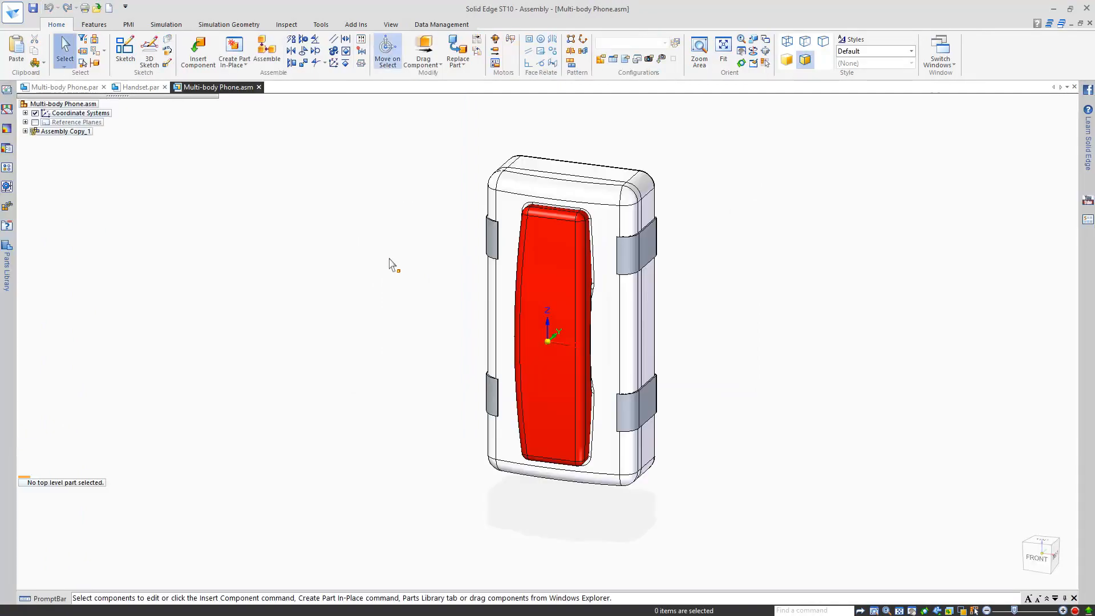
Examine the published assembly from several sides, listing the components of Assembly Copy_1 and highlighting the handset, and end in an isometric view
{"action": "middle_click_drag", "start_coordinate": [379, 272], "coordinate": [355, 272]}
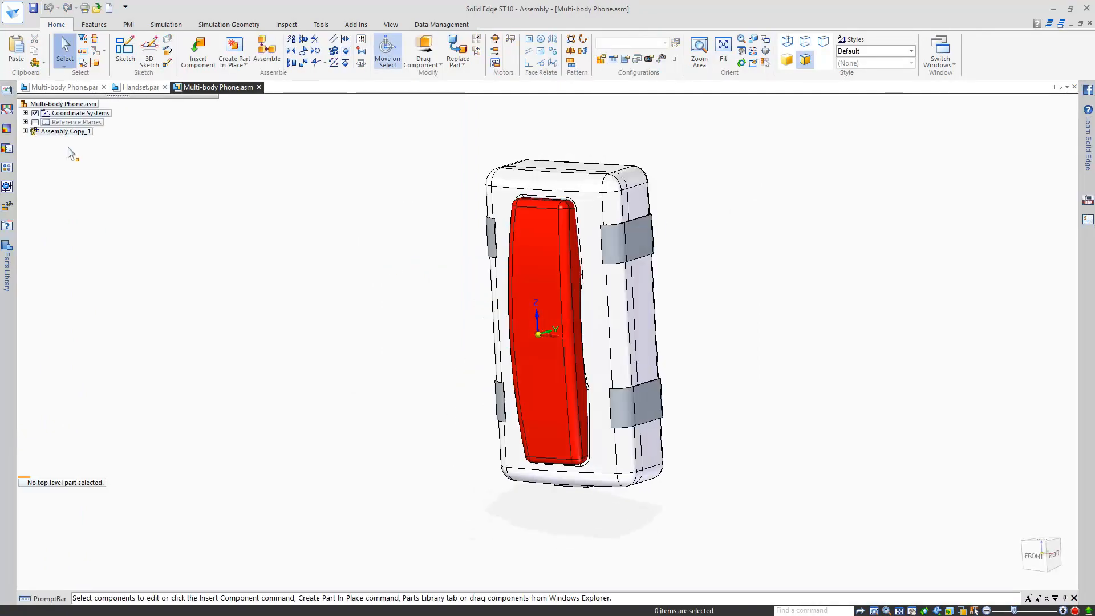
{"action": "left_click", "coordinate": [25, 131]}
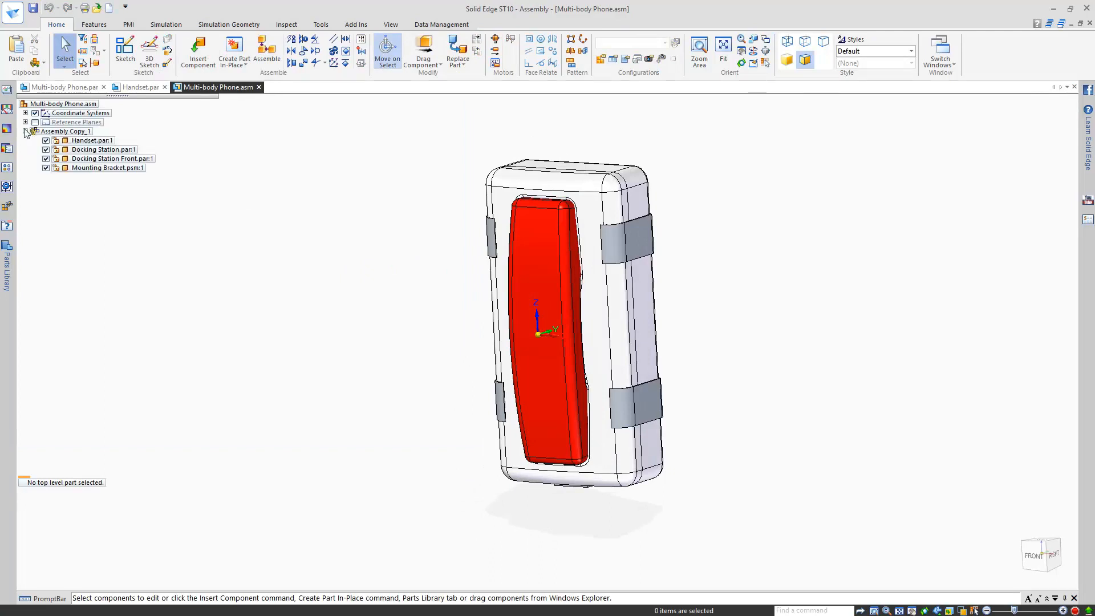
{"action": "left_click", "coordinate": [70, 143]}
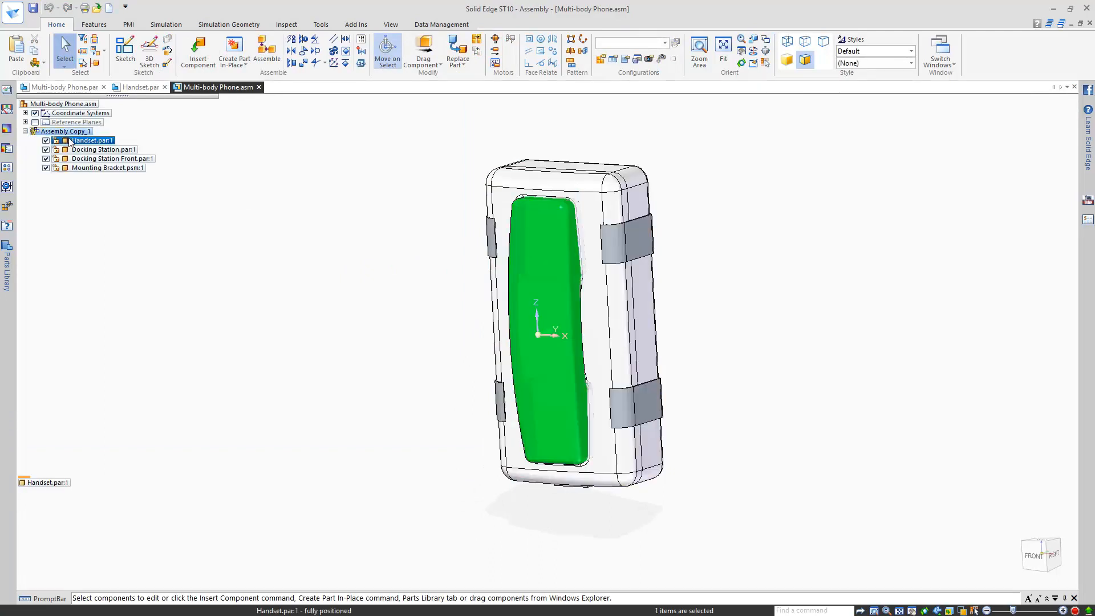
{"action": "left_click", "coordinate": [222, 219]}
{"action": "middle_click_drag", "start_coordinate": [221, 219], "coordinate": [489, 224]}
{"action": "middle_click_drag", "start_coordinate": [602, 268], "coordinate": [904, 350]}
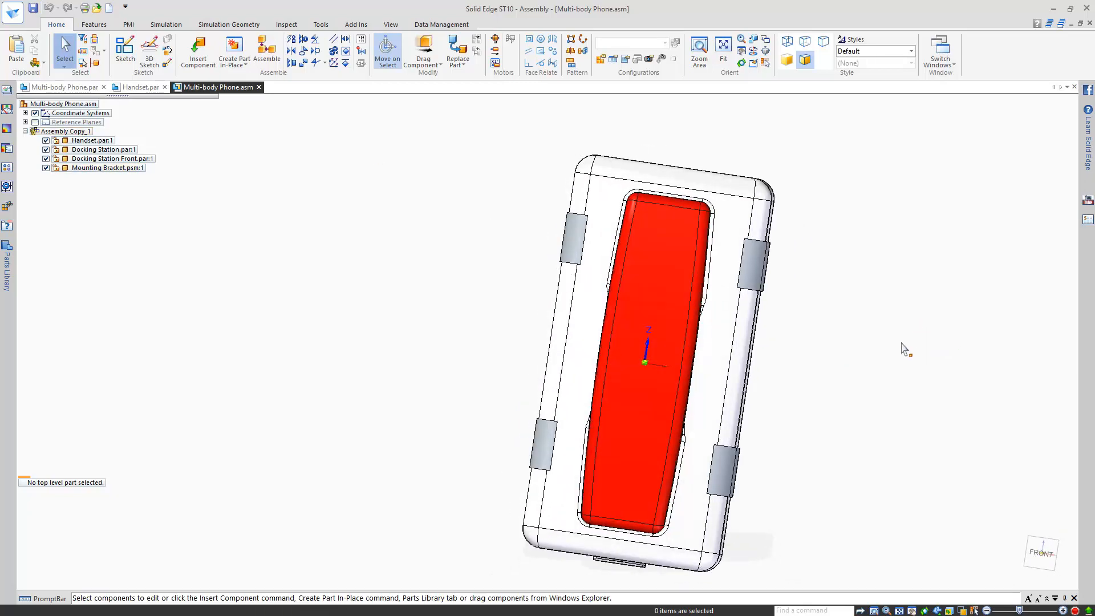
{"action": "key", "text": "ctrl+i"}
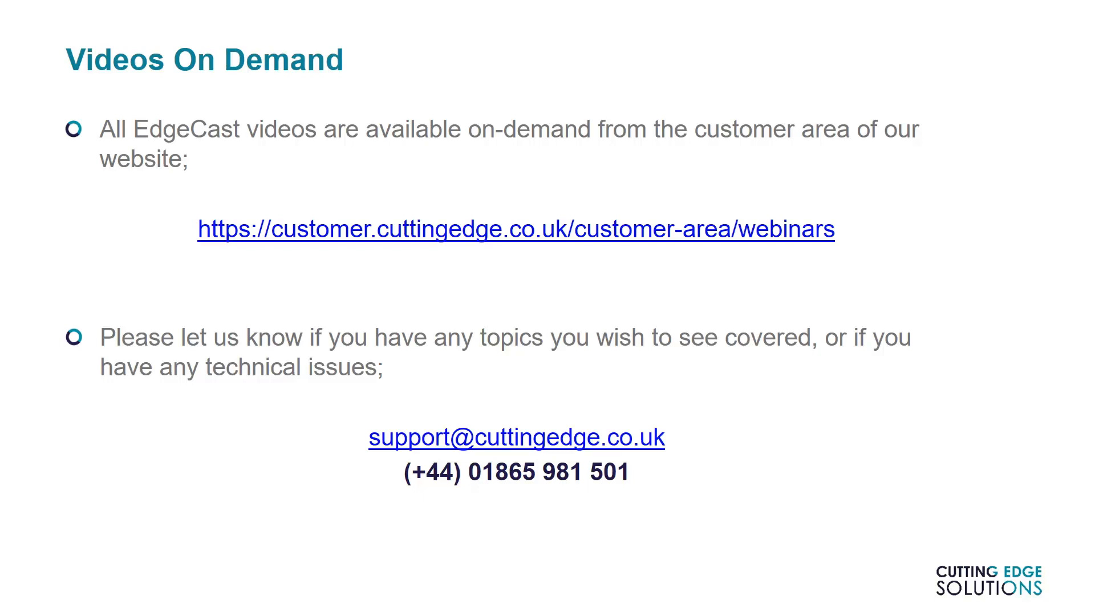
{"action": "key", "text": "Right"}
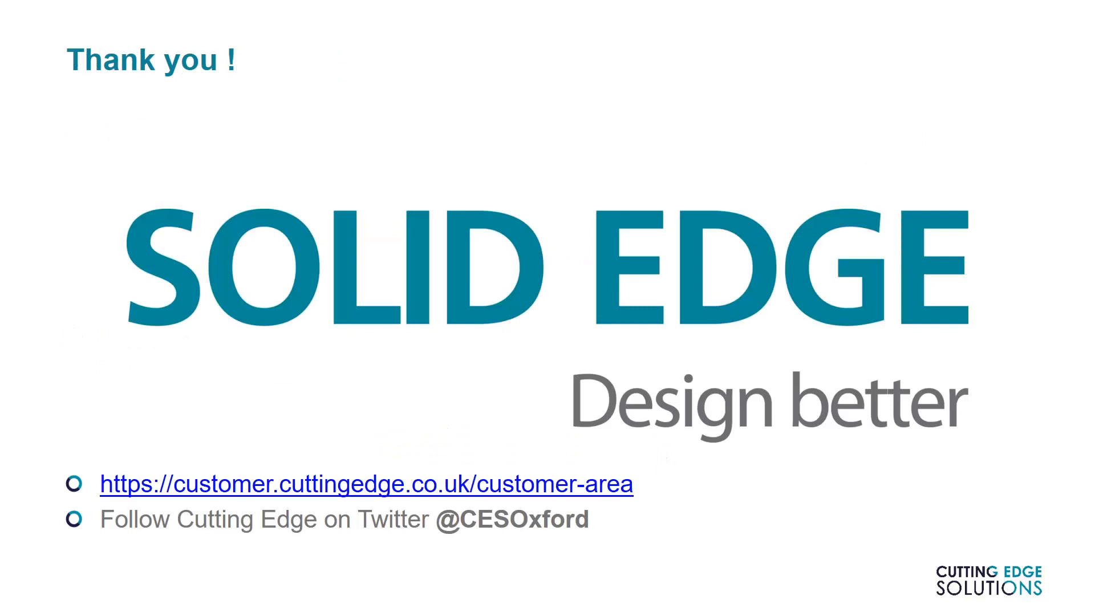